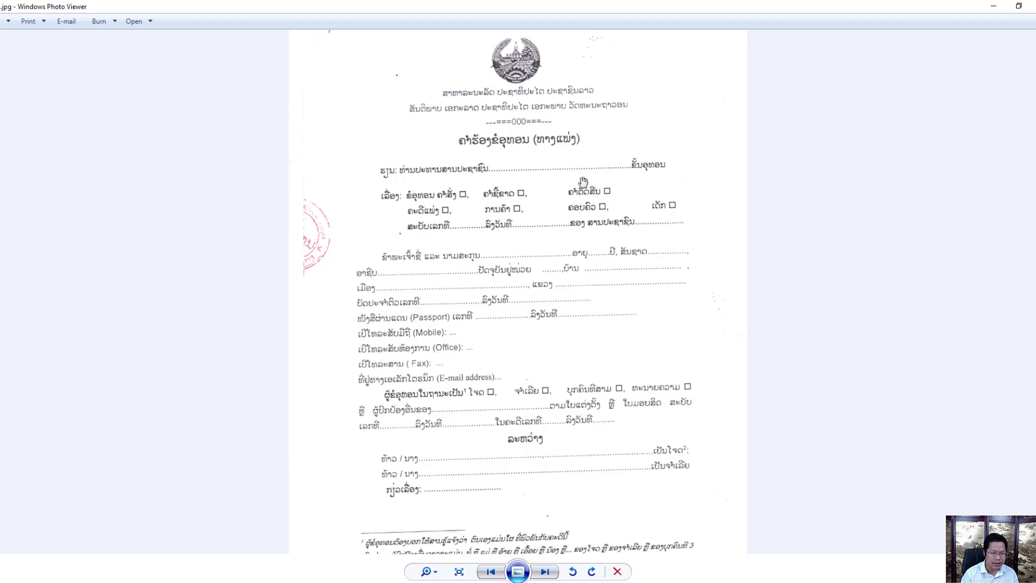
# Step: Examine the dotted fill-in fields and their alignment on the first page of the scanned civil appeal form
pyautogui.scroll(2, 544, 178)
pyautogui.scroll(1, 550, 173)
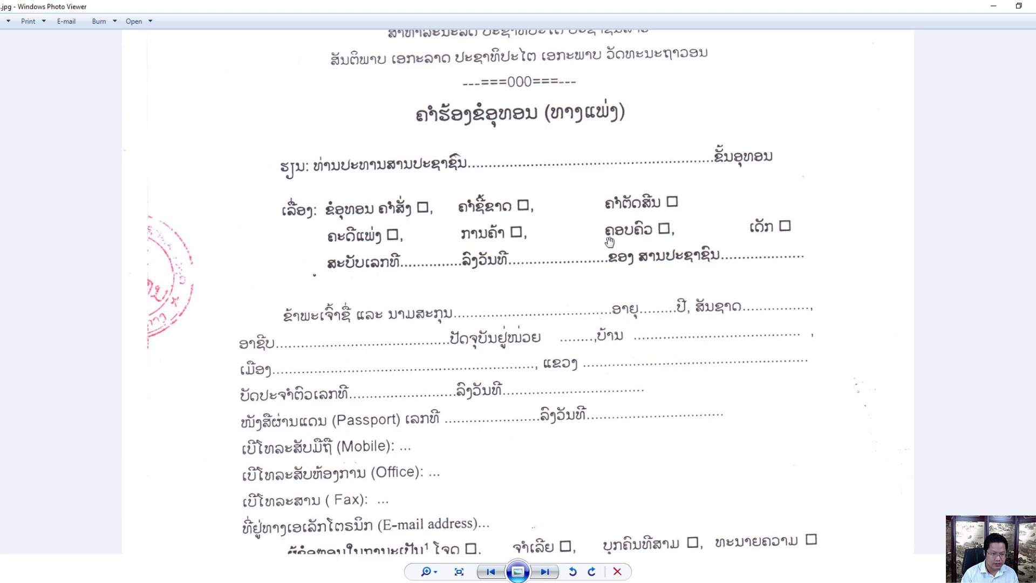
pyautogui.scroll(-1, 502, 264)
pyautogui.scroll(-1, 464, 278)
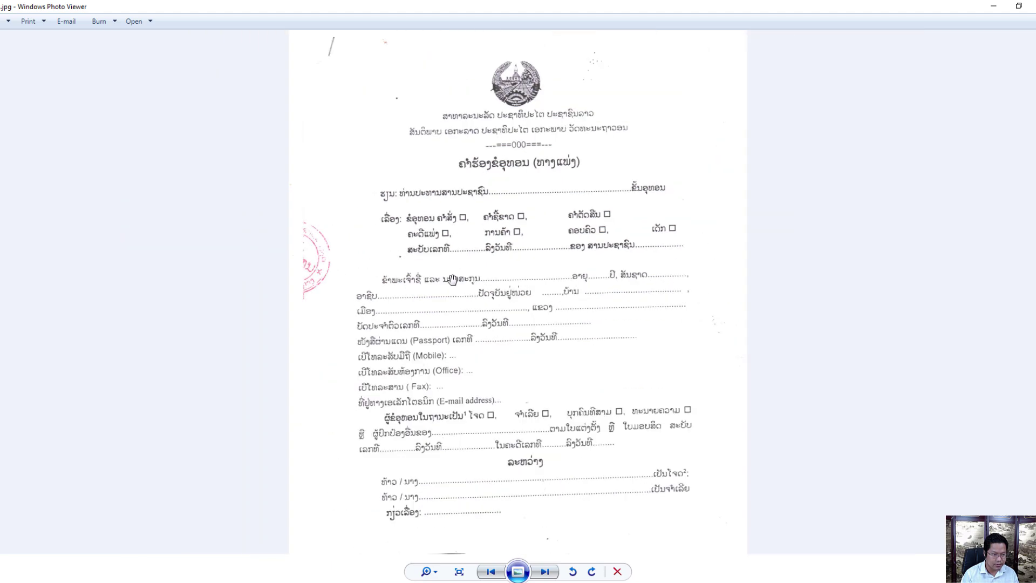
pyautogui.moveTo(468, 341); pyautogui.dragTo(468, 259)
pyautogui.scroll(1, 475, 255)
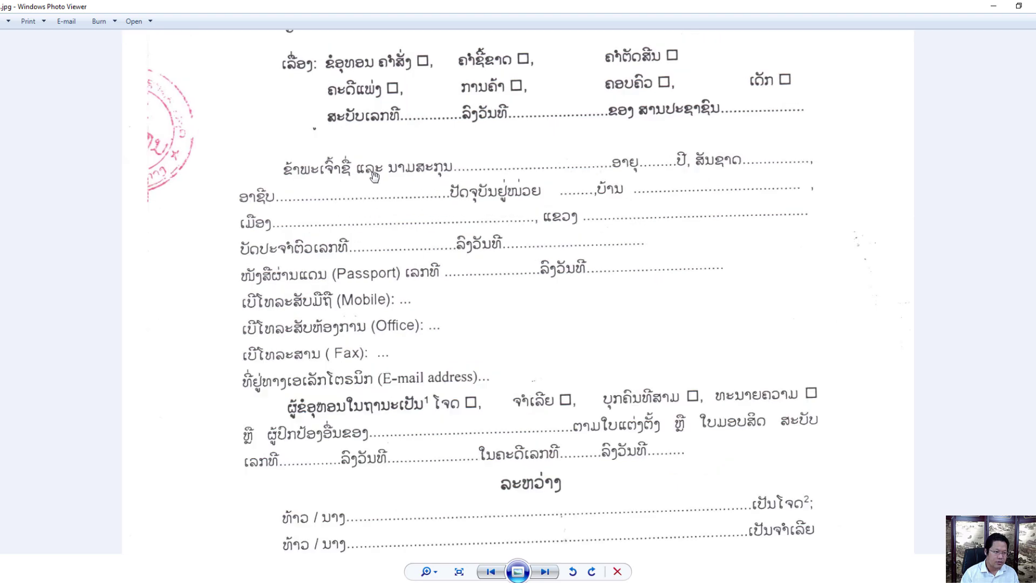
pyautogui.scroll(1, 631, 212)
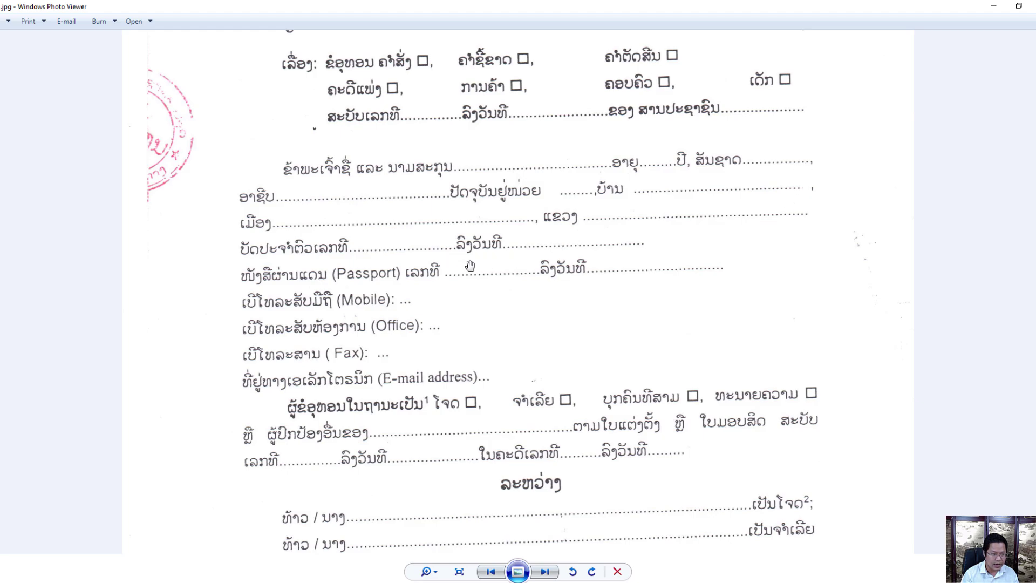
pyautogui.scroll(-3, 469, 412)
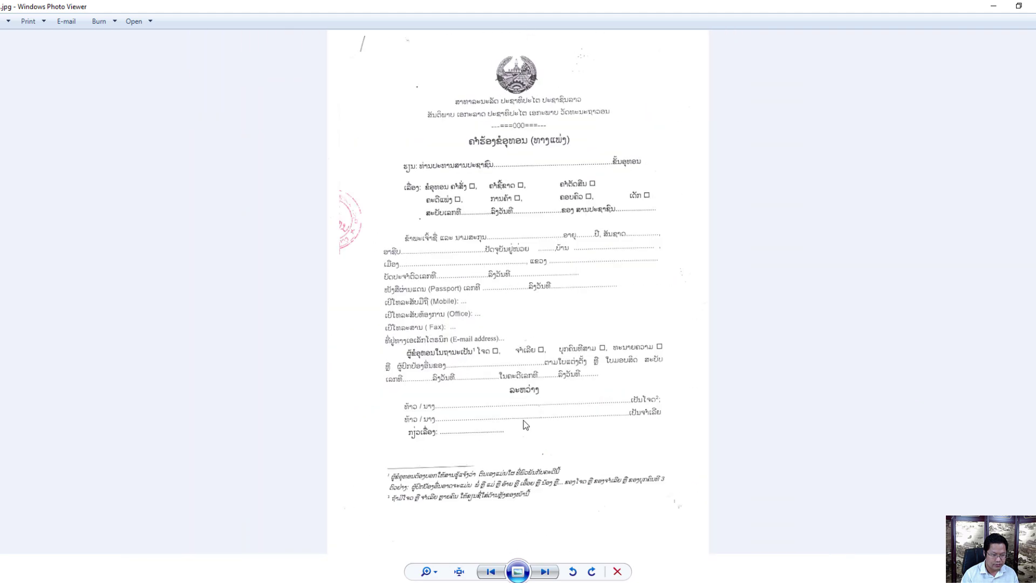
pyautogui.scroll(2, 526, 425)
pyautogui.scroll(-2, 639, 407)
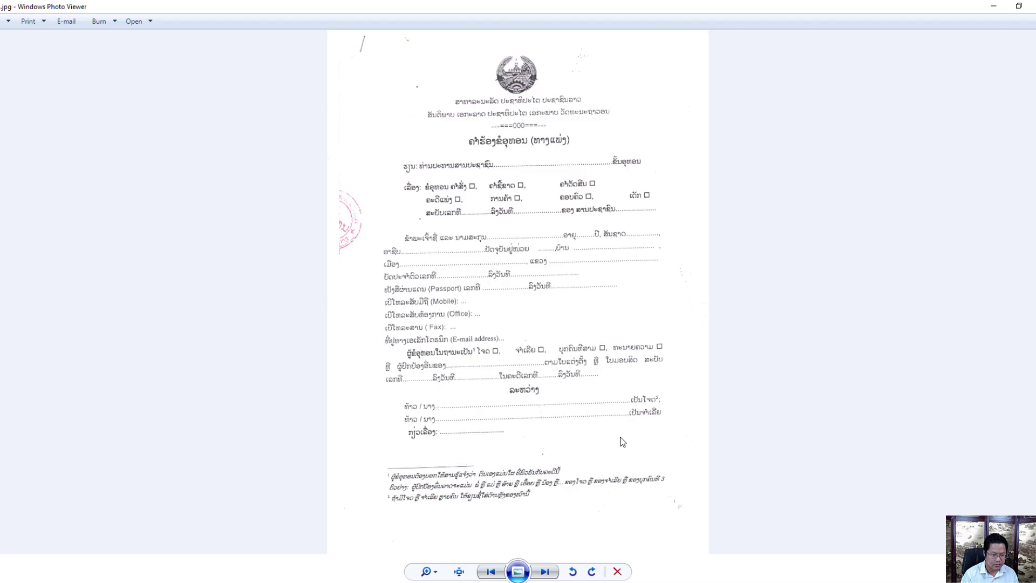
# Step: Go to the second page of the scanned form and examine its dotted writing lines and footnote
pyautogui.click(546, 571)
pyautogui.scroll(2, 636, 216)
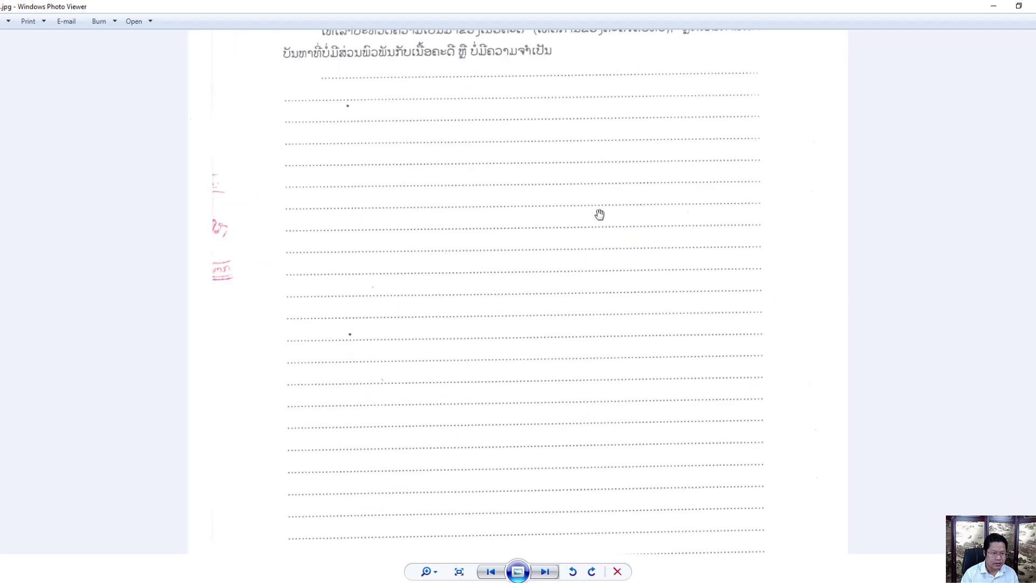
pyautogui.scroll(2, 599, 212)
pyautogui.scroll(-2, 500, 157)
pyautogui.scroll(1, 501, 140)
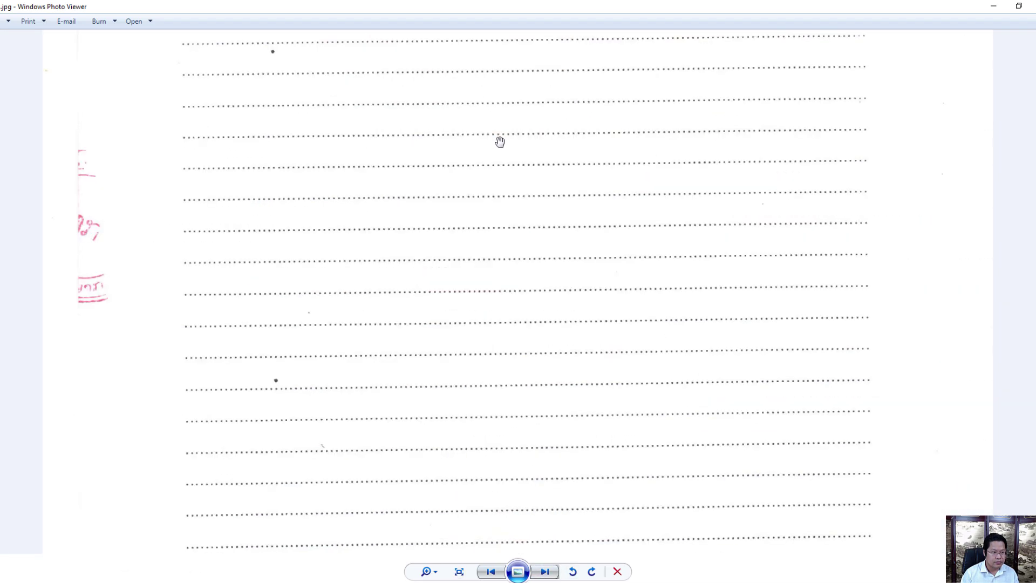
pyautogui.scroll(-3, 500, 141)
pyautogui.scroll(2, 561, 423)
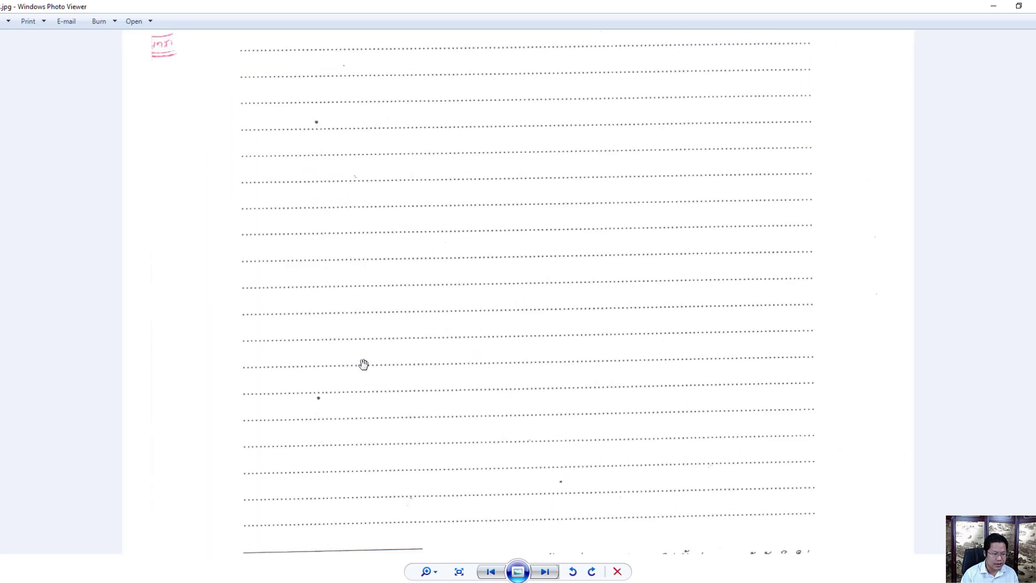
pyautogui.scroll(2, 232, 332)
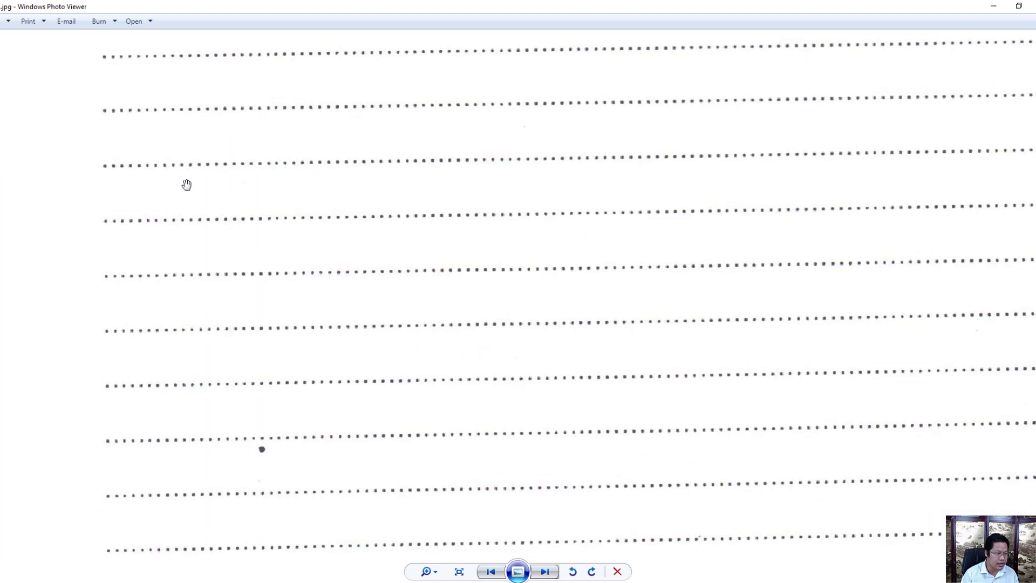
pyautogui.scroll(-2, 573, 239)
pyautogui.scroll(-3, 573, 239)
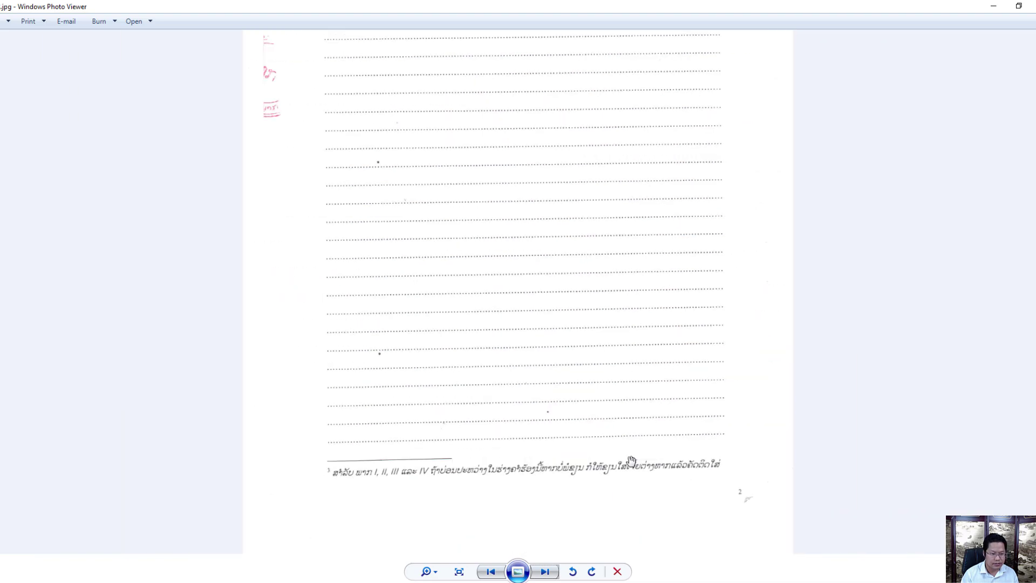
# Step: Look through the third and fourth pages of the scanned form, covering sections II and III
pyautogui.click(545, 571)
pyautogui.scroll(1, 562, 292)
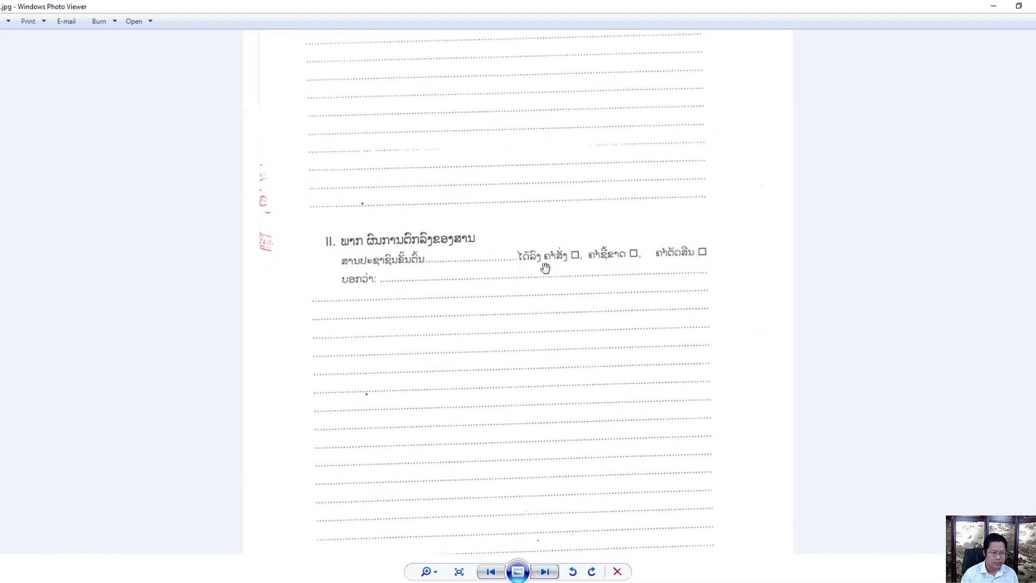
pyautogui.click(553, 572)
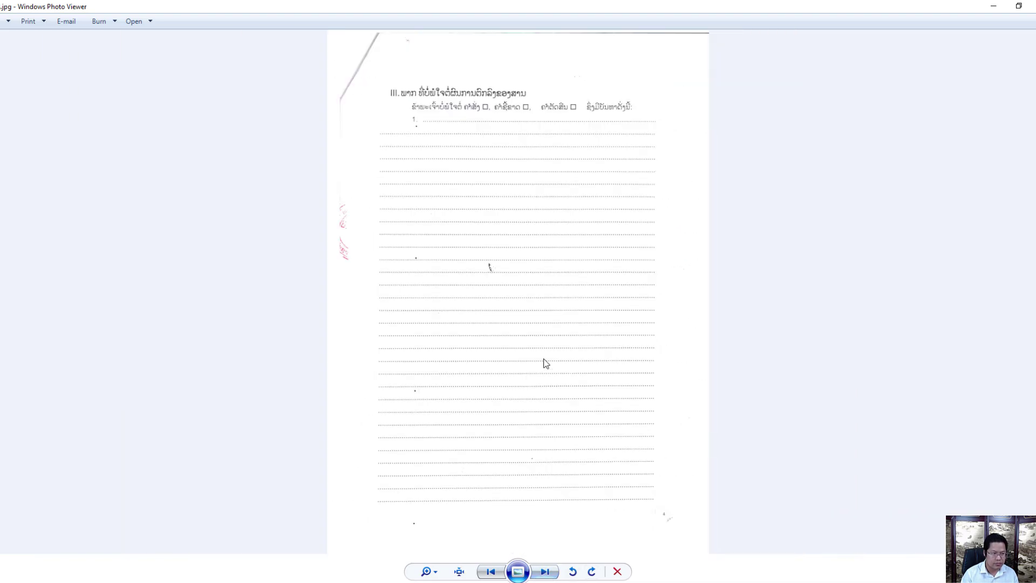
# Step: Switch to Word by opening the ບົດລາຍງານ report document from the EP 5 folder, and enlarge its indent annotations
pyautogui.click(1034, 6)
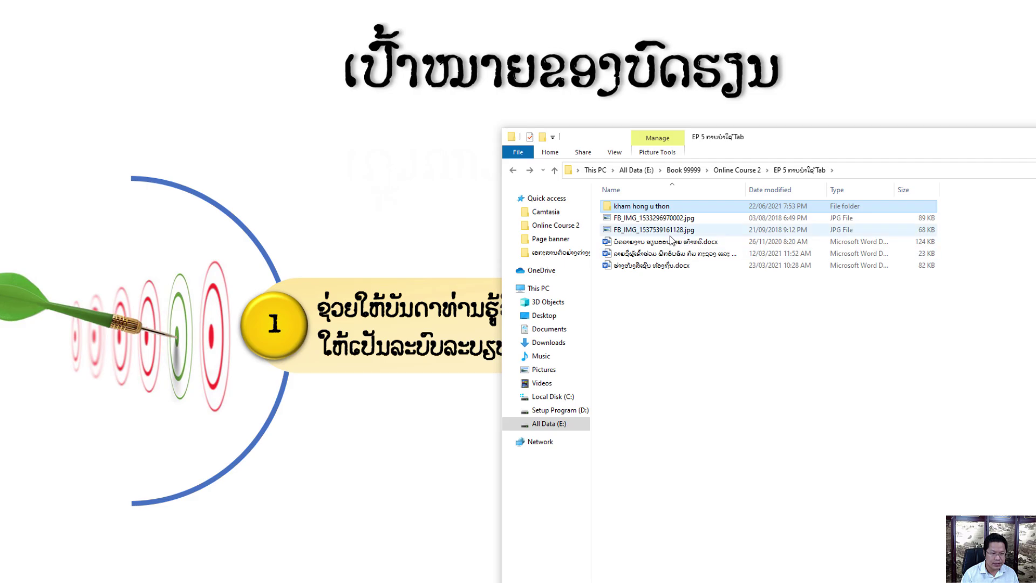
pyautogui.doubleClick(667, 243)
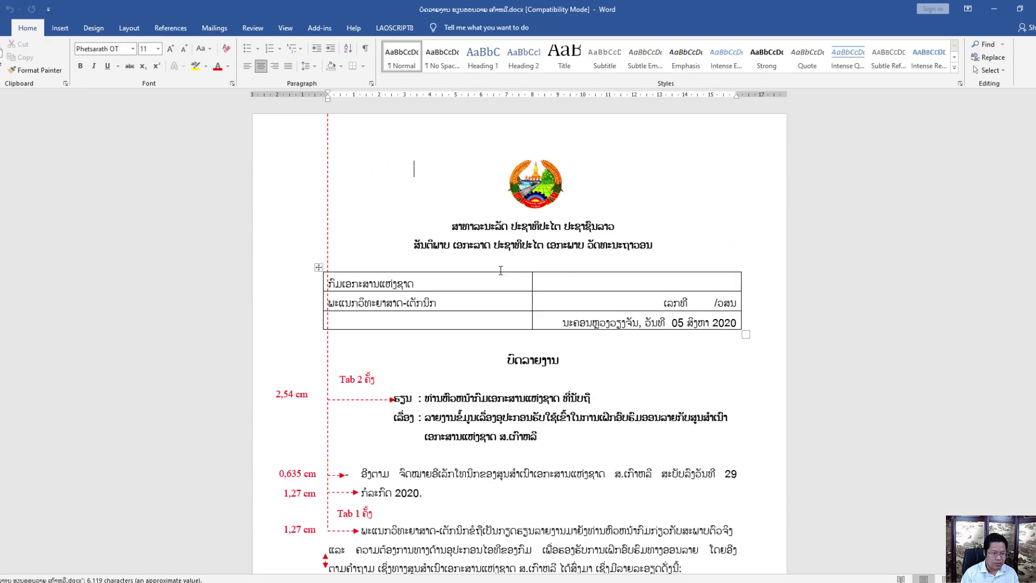
pyautogui.scroll(-3, 456, 252)
pyautogui.scroll(-1, 456, 253)
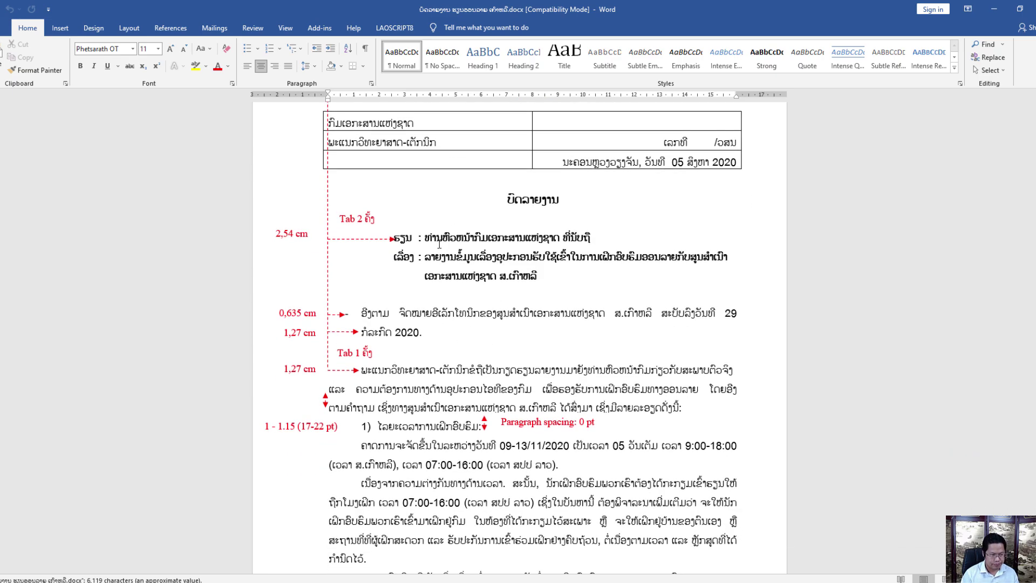
pyautogui.scroll(1, 413, 249)
pyautogui.keyDown('ctrl'); pyautogui.scroll(2, 424, 268); pyautogui.keyUp('ctrl')
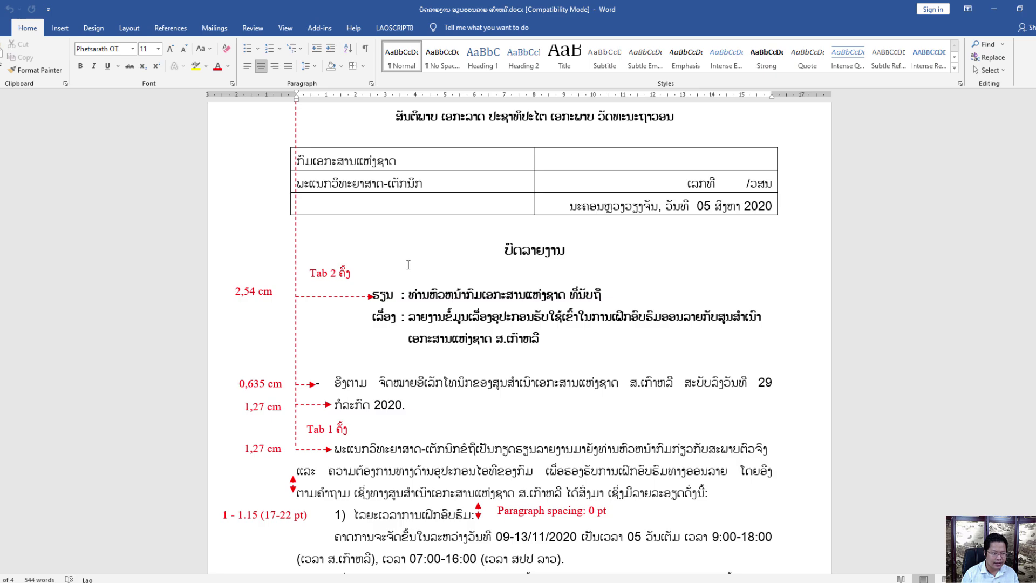
# Step: Examine the two-tab indent of the ຮຽນ line and the one-tab indent of the body paragraphs in the report
pyautogui.scroll(-1, 409, 264)
pyautogui.click(373, 256)
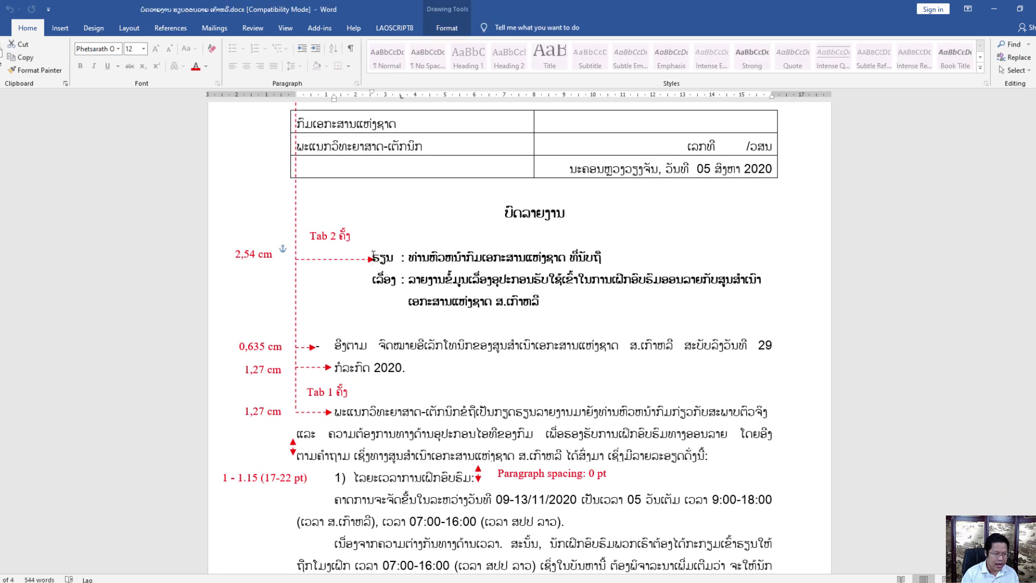
pyautogui.click(392, 263)
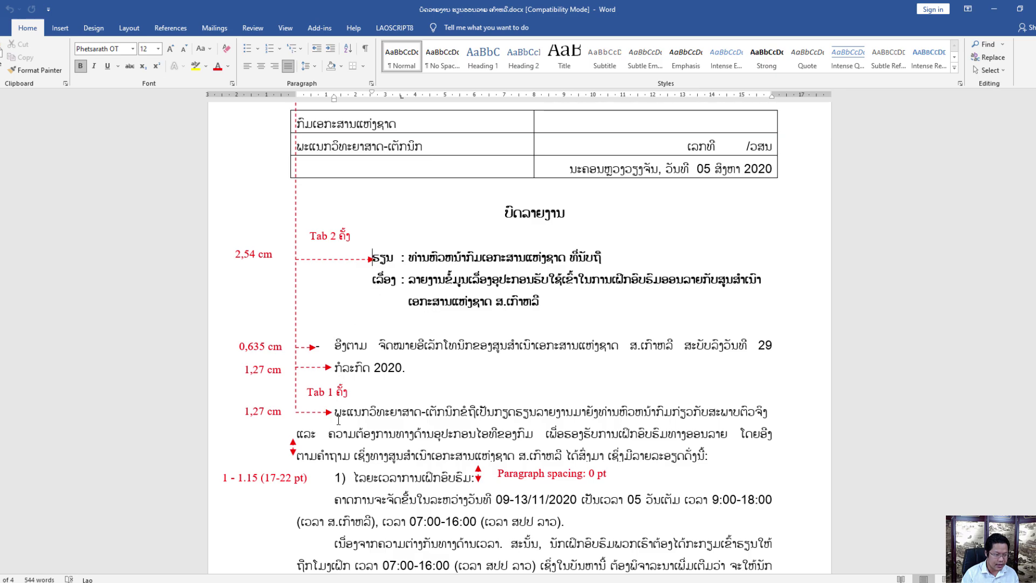
pyautogui.scroll(-2, 534, 334)
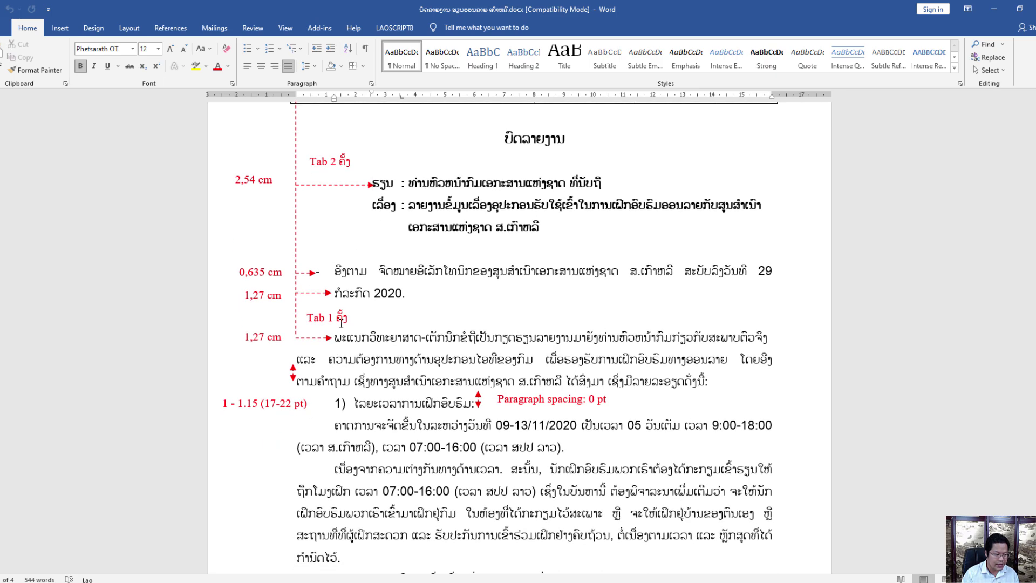
pyautogui.scroll(1, 404, 202)
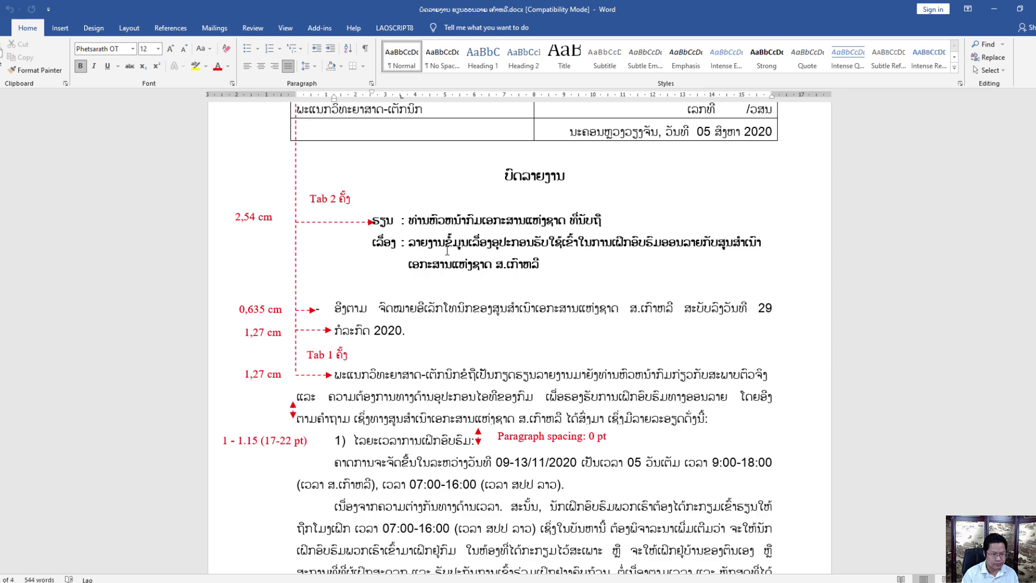
pyautogui.scroll(1, 447, 251)
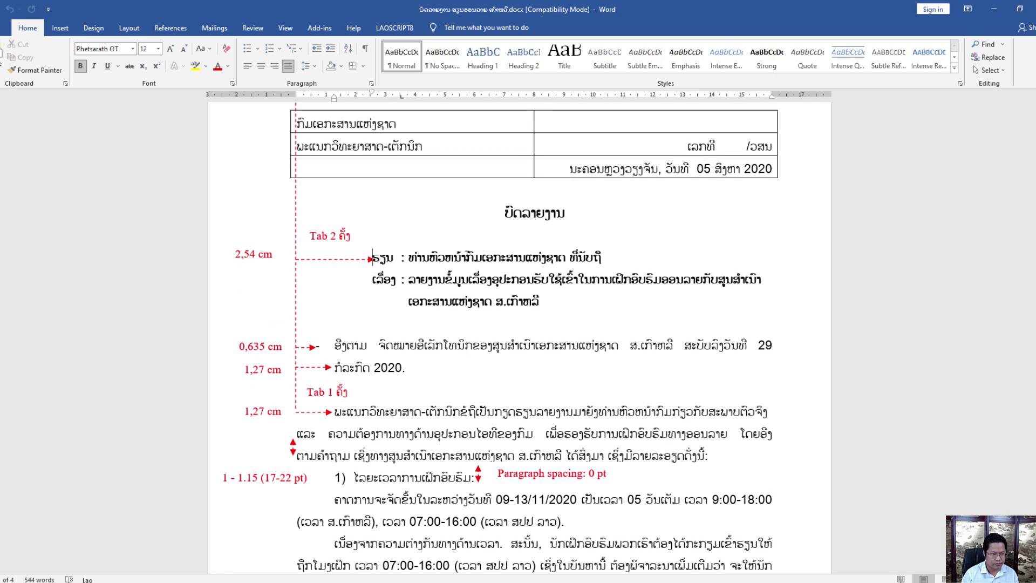
# Step: Check the alignment of the colons after ຮຽນ and ເລື່ອງ by selecting the text between them
pyautogui.doubleClick(400, 258)
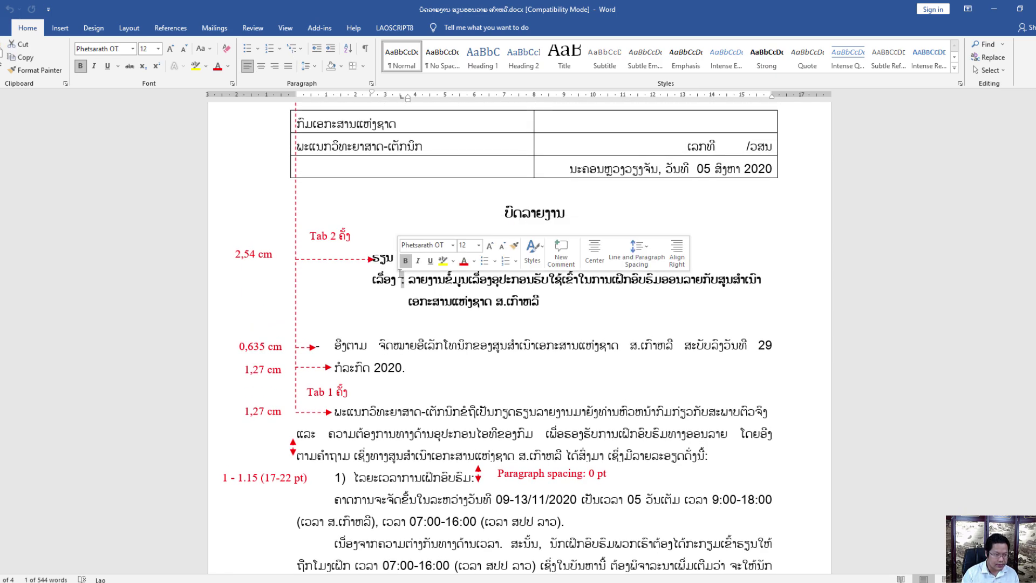
pyautogui.click(400, 279)
pyautogui.moveTo(402, 266); pyautogui.dragTo(402, 257)
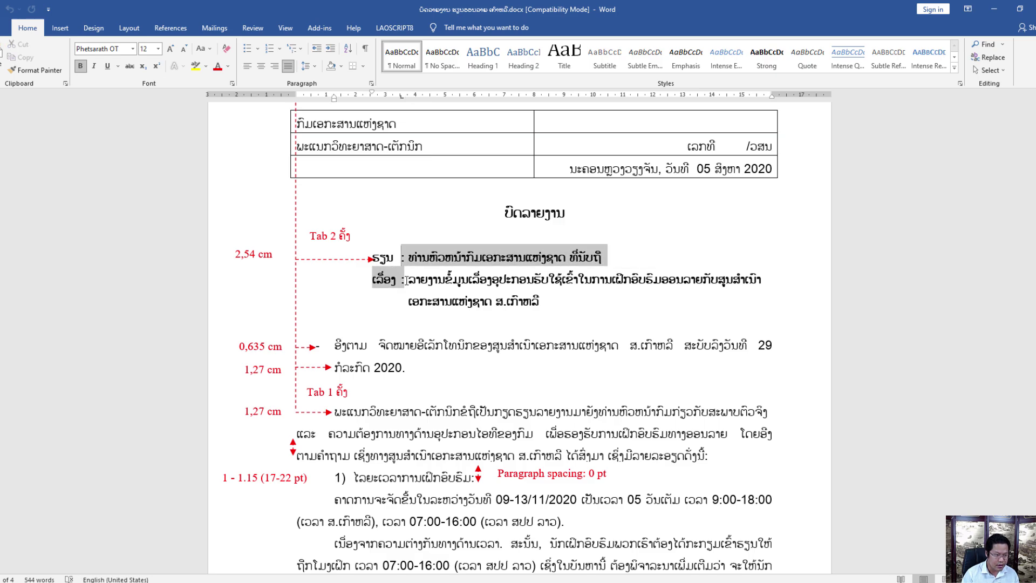
pyautogui.press('Right')
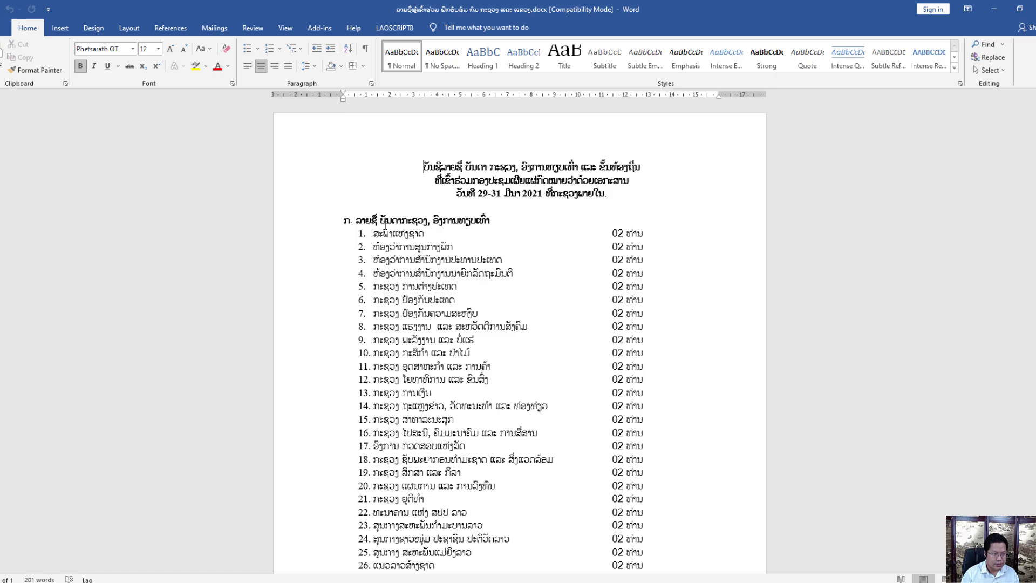
# Step: Review the participant list's numbered organisations and the aligned "02 ທ່ານ" entries beside them
pyautogui.scroll(-1, 362, 188)
pyautogui.scroll(-2, 454, 198)
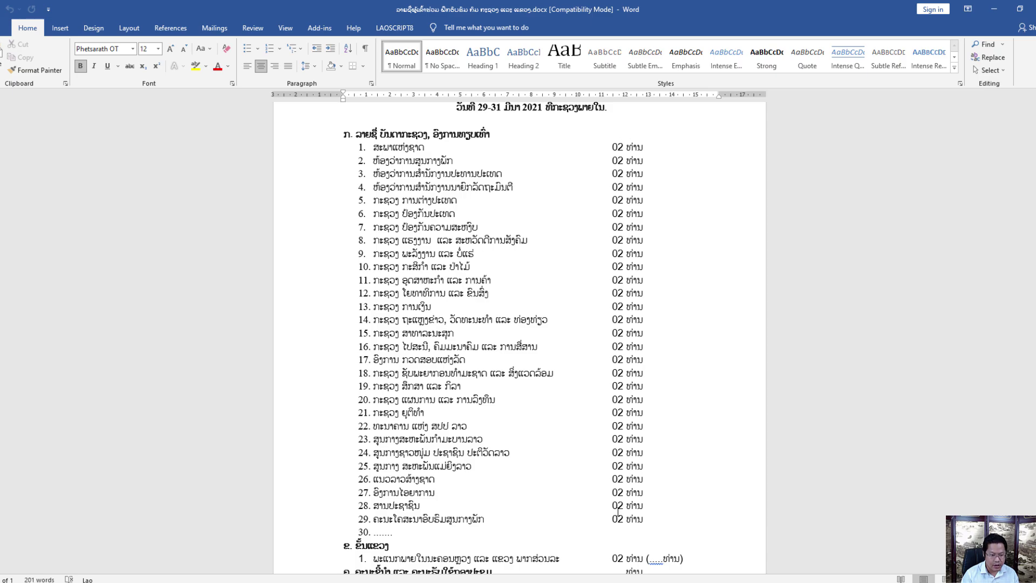
pyautogui.scroll(3, 616, 390)
pyautogui.click(612, 235)
pyautogui.scroll(-1, 613, 236)
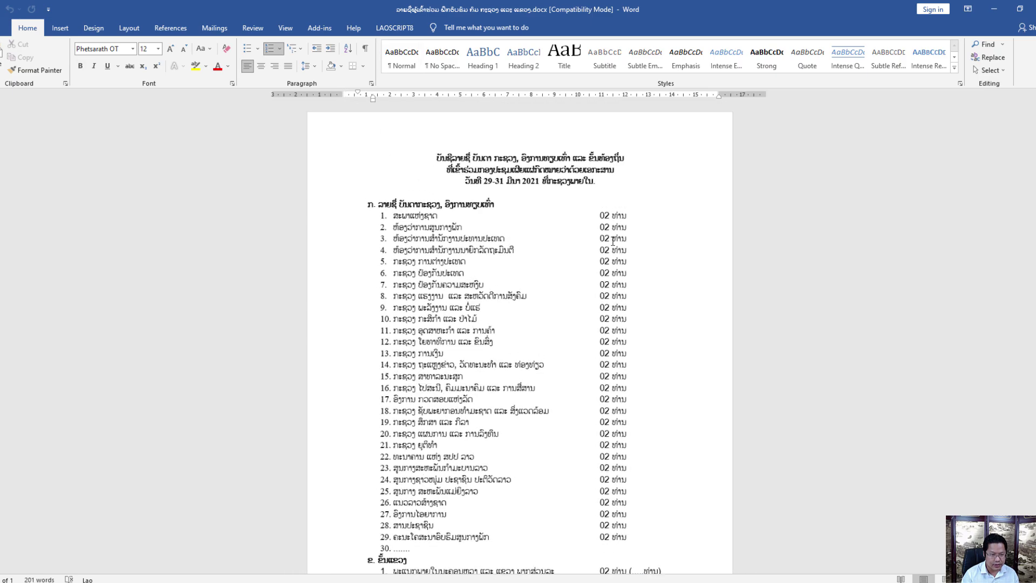
# Step: Select the tab gap before the first "02 ທ່ານ" entry and check the column's alignment down the list
pyautogui.scroll(2, 615, 235)
pyautogui.doubleClick(617, 232)
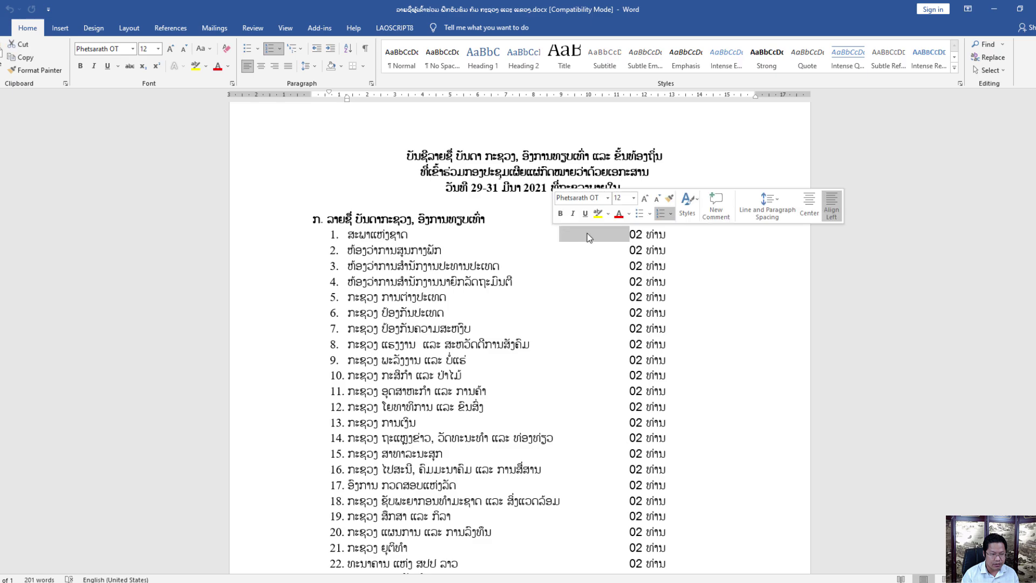
pyautogui.press('Left')
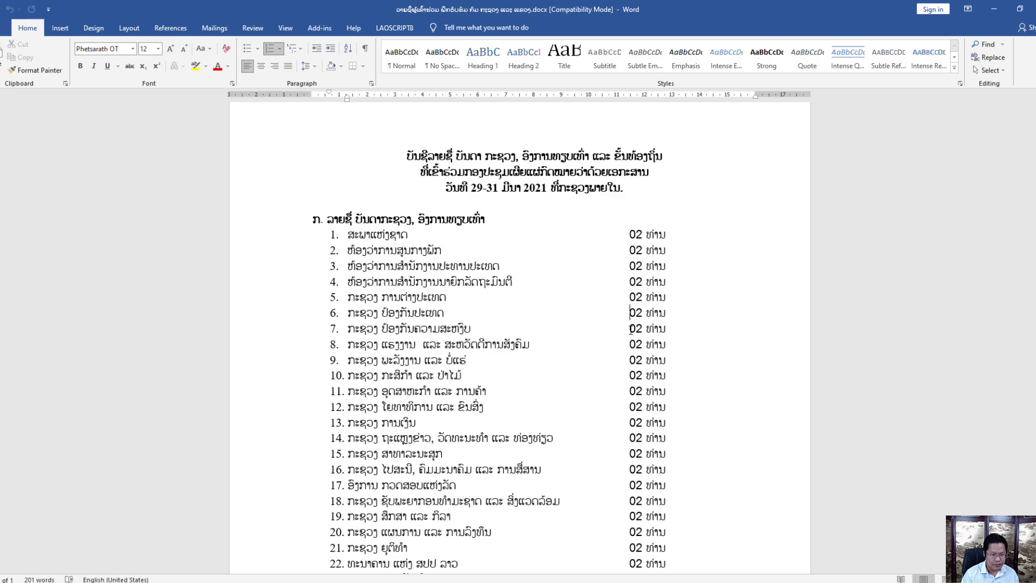
pyautogui.scroll(-5, 630, 328)
pyautogui.scroll(3, 632, 257)
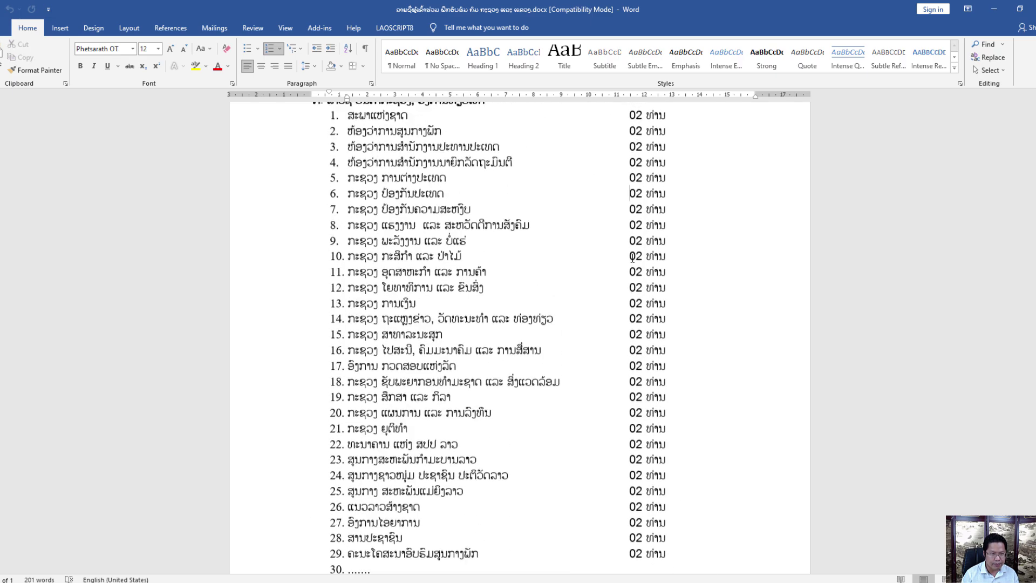
pyautogui.scroll(3, 633, 258)
pyautogui.scroll(-6, 623, 328)
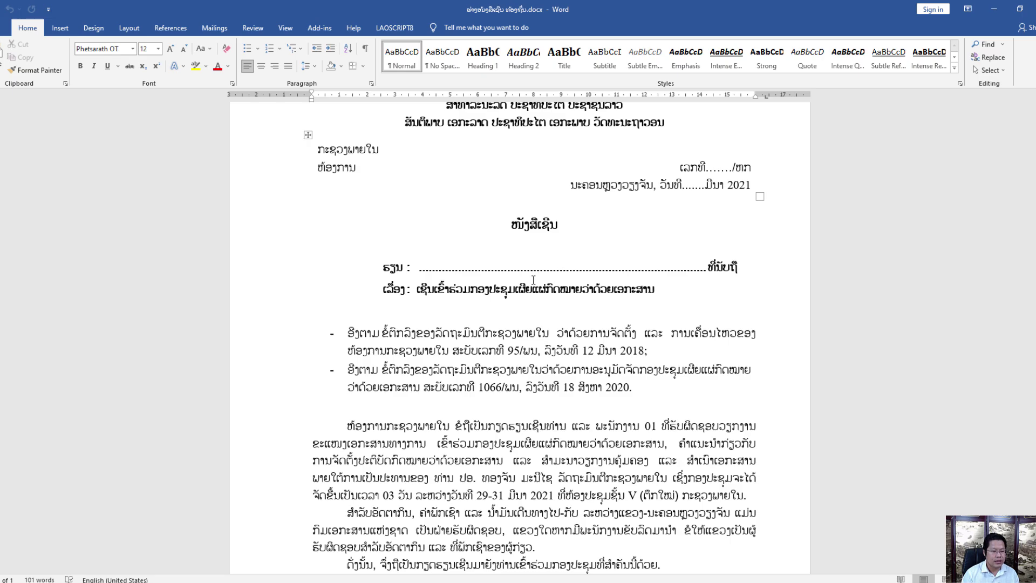
# Step: Examine the dotted tab leader between ຮຽນ and ທີ່ນັບຖື in the invitation letter, along with the letter's indents
pyautogui.scroll(1, 533, 280)
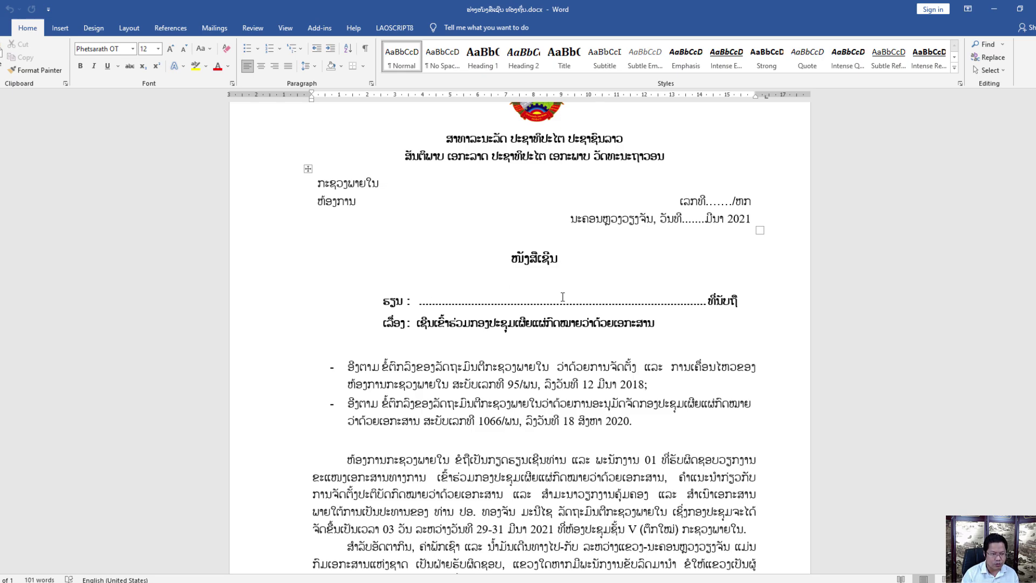
pyautogui.doubleClick(419, 303)
pyautogui.click(413, 301)
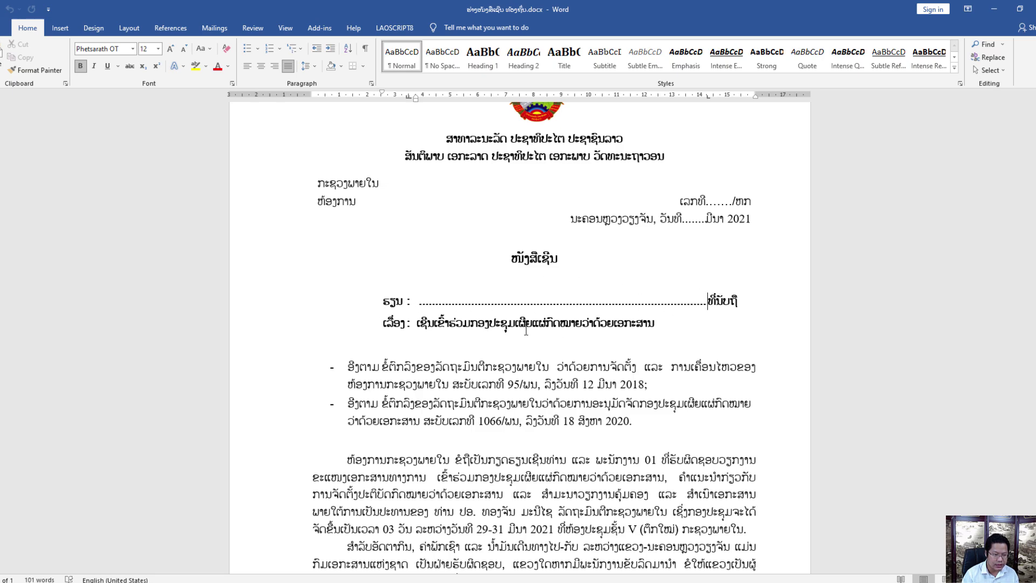
pyautogui.scroll(-4, 526, 330)
pyautogui.scroll(3, 661, 374)
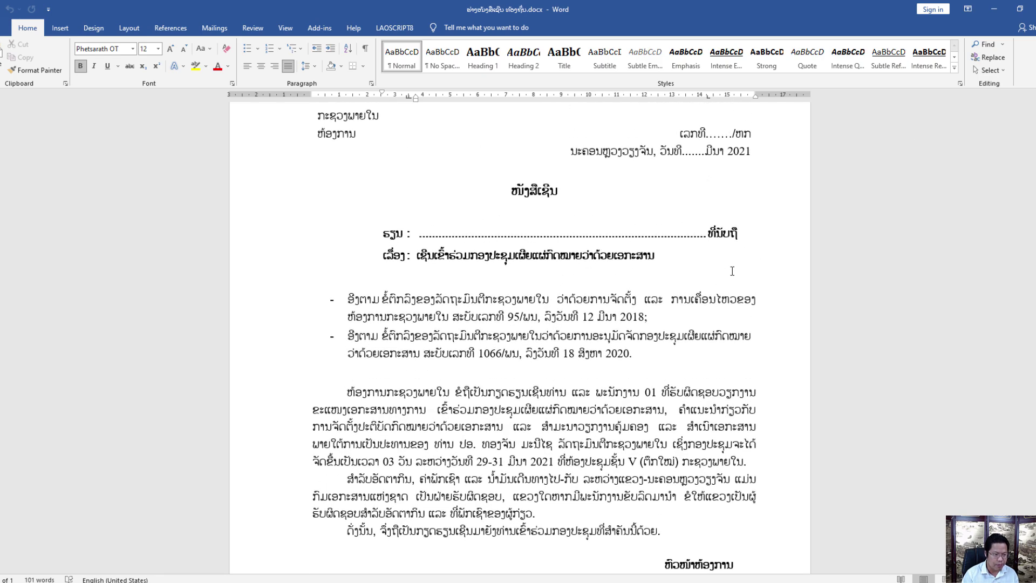
pyautogui.scroll(-2, 731, 271)
pyautogui.scroll(3, 423, 271)
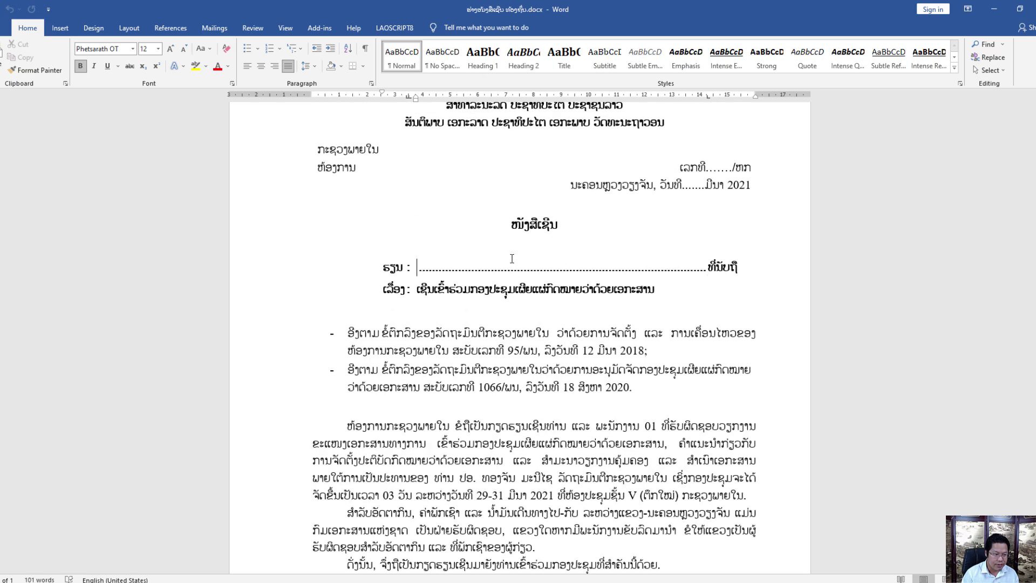
# Step: Select the dotted leader before ທີ່ນັບຖື and review the invitation letter's body, signature and attachment lines
pyautogui.keyDown('shift'); pyautogui.click(706, 267); pyautogui.keyUp('shift')
pyautogui.press('Right')
pyautogui.scroll(-2, 417, 273)
pyautogui.scroll(2, 417, 274)
pyautogui.scroll(-7, 494, 311)
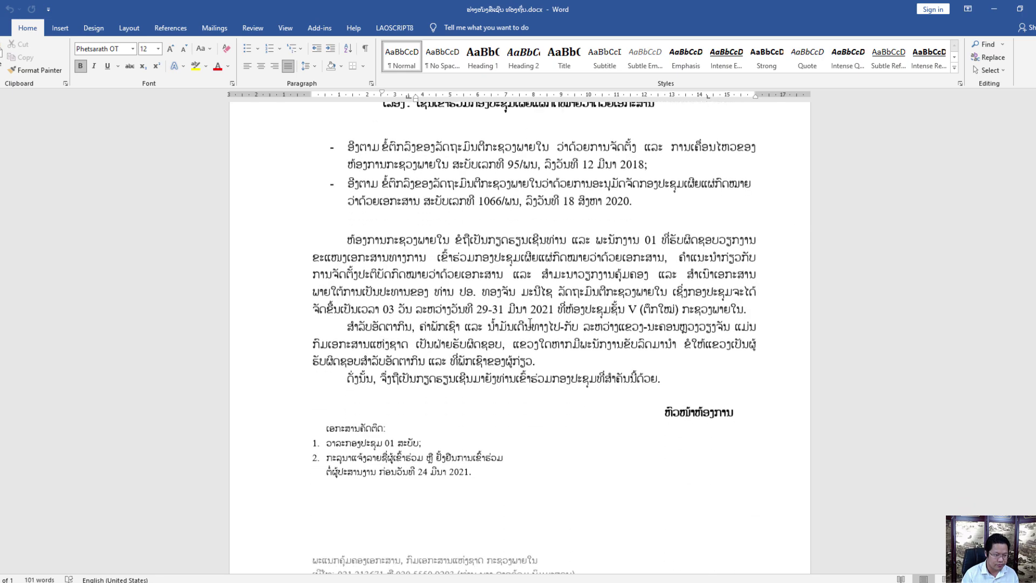
pyautogui.scroll(4, 494, 311)
pyautogui.scroll(5, 789, 377)
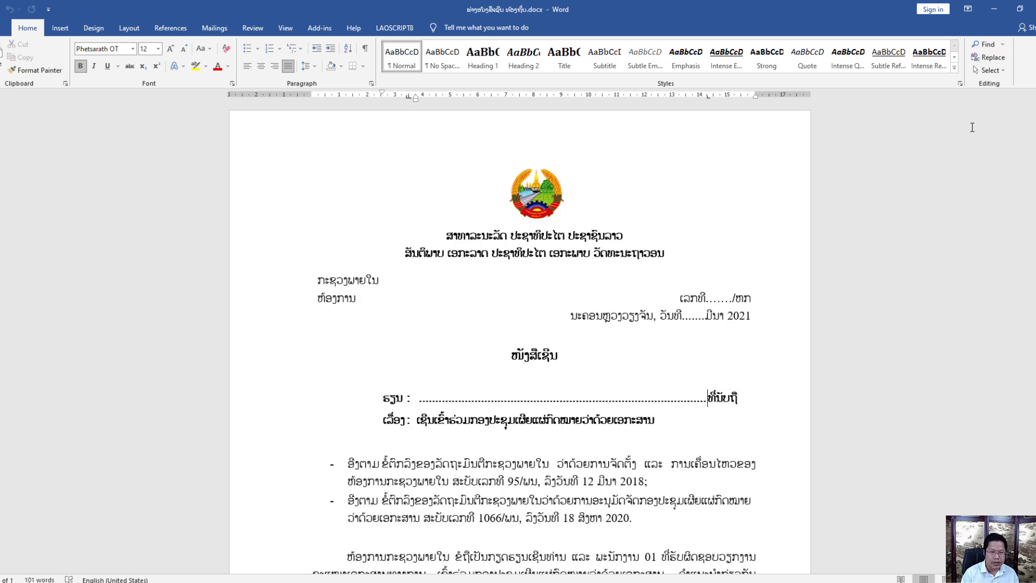
# Step: Arrange the sample invitation letter and Document7 side by side, with the sample zoomed out to 110%
pyautogui.click(1020, 8)
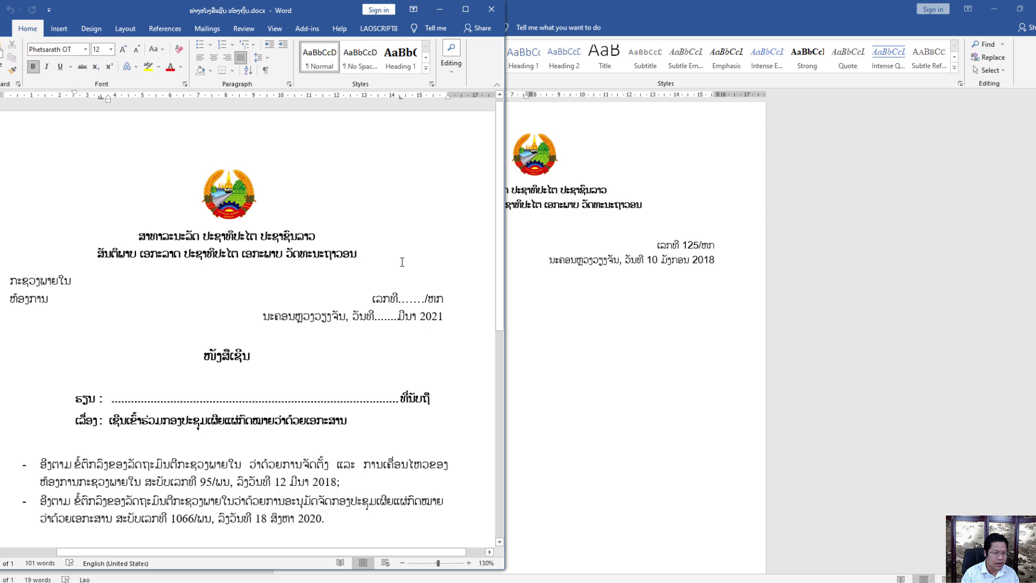
pyautogui.click(609, 332)
pyautogui.click(1020, 9)
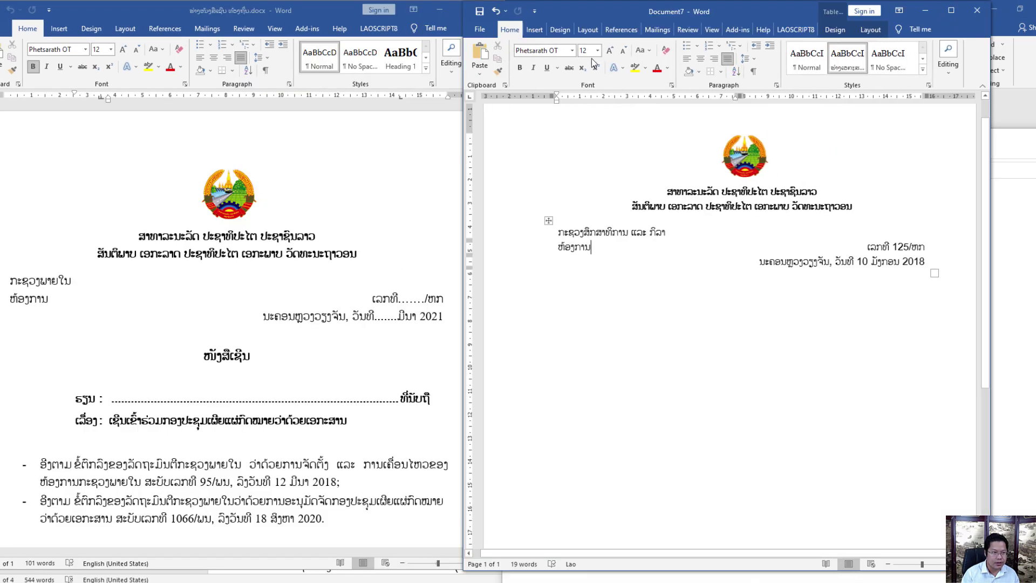
pyautogui.moveTo(583, 9); pyautogui.dragTo(643, 17)
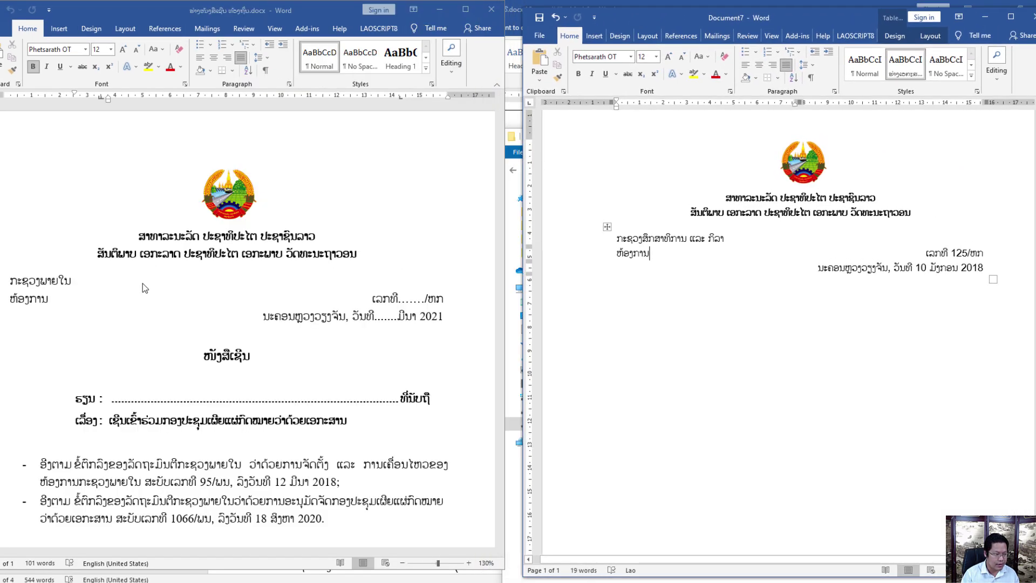
pyautogui.keyDown('ctrl'); pyautogui.scroll(-2, 142, 283); pyautogui.keyUp('ctrl')
# Step: Add the title ໜັງສືເຊີນ below the date line in Document7, bold, centred and 14 pt, with a blank line above it
pyautogui.click(776, 294)
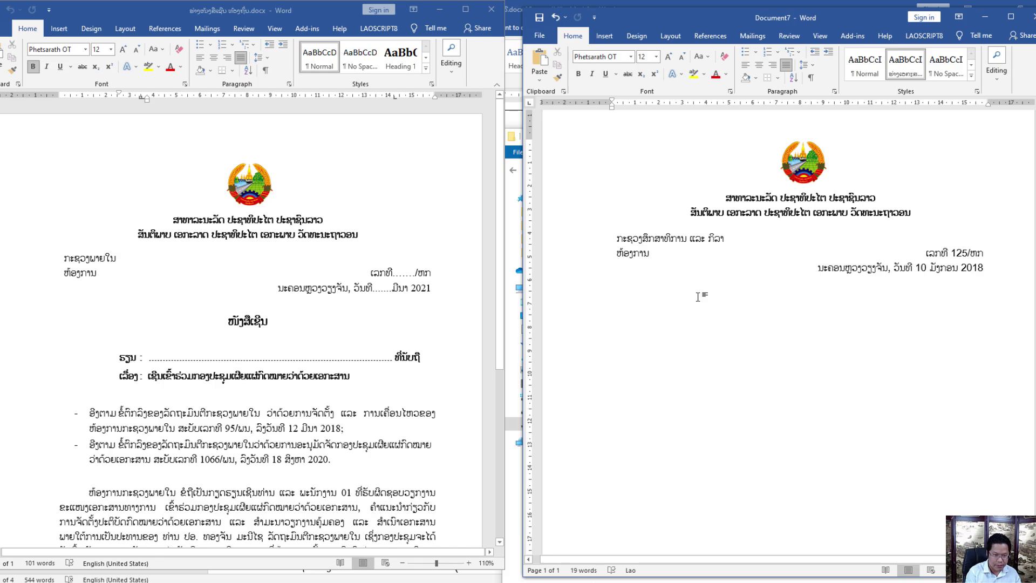
pyautogui.write('ໜັງສືເຊີນ')
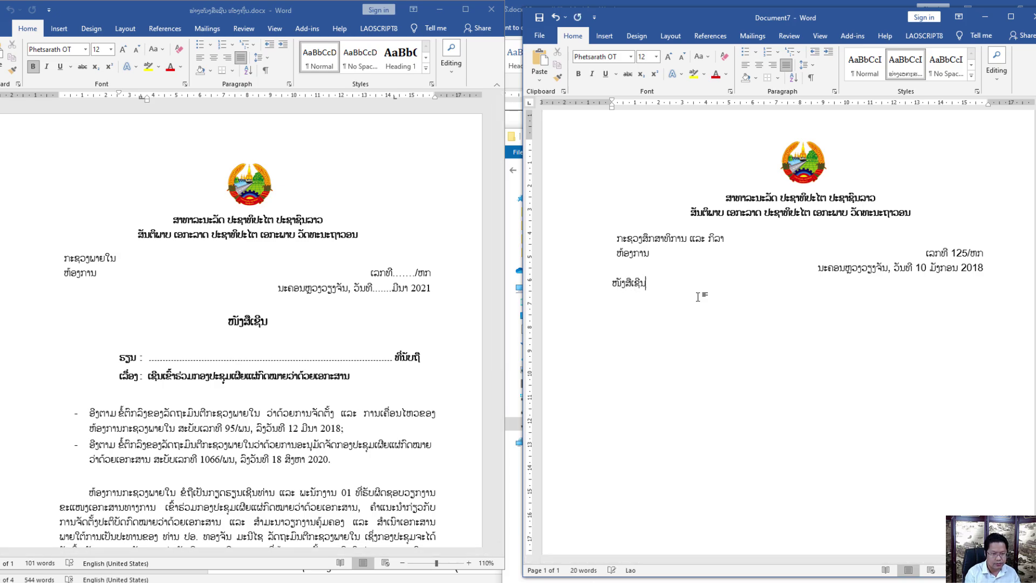
pyautogui.doubleClick(645, 285)
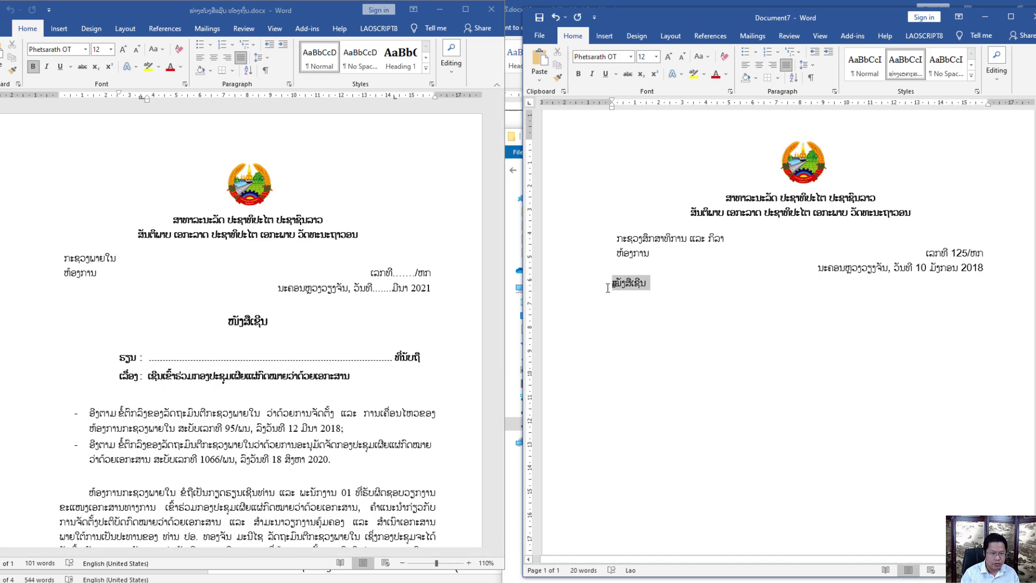
pyautogui.click(576, 73)
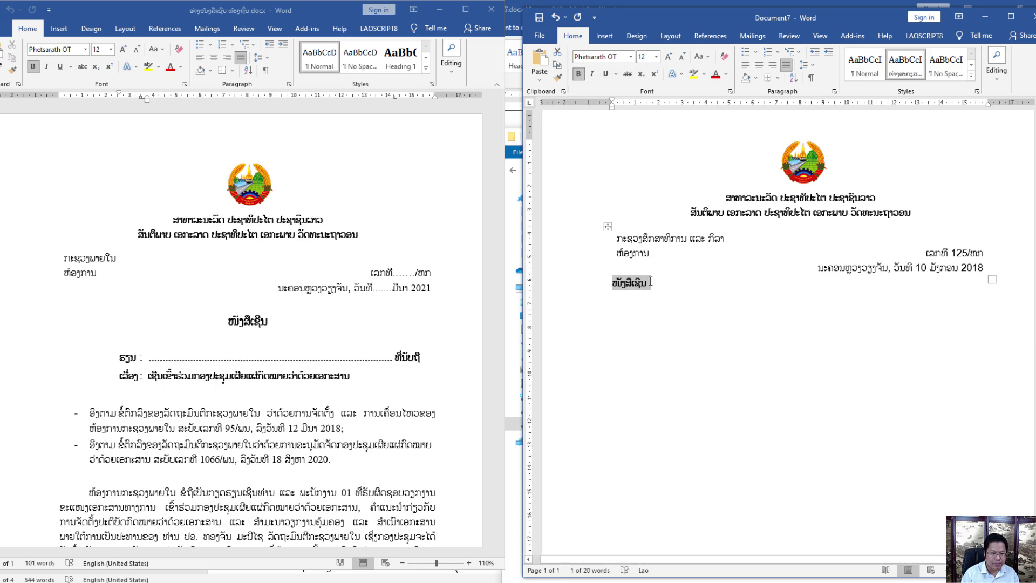
pyautogui.click(758, 64)
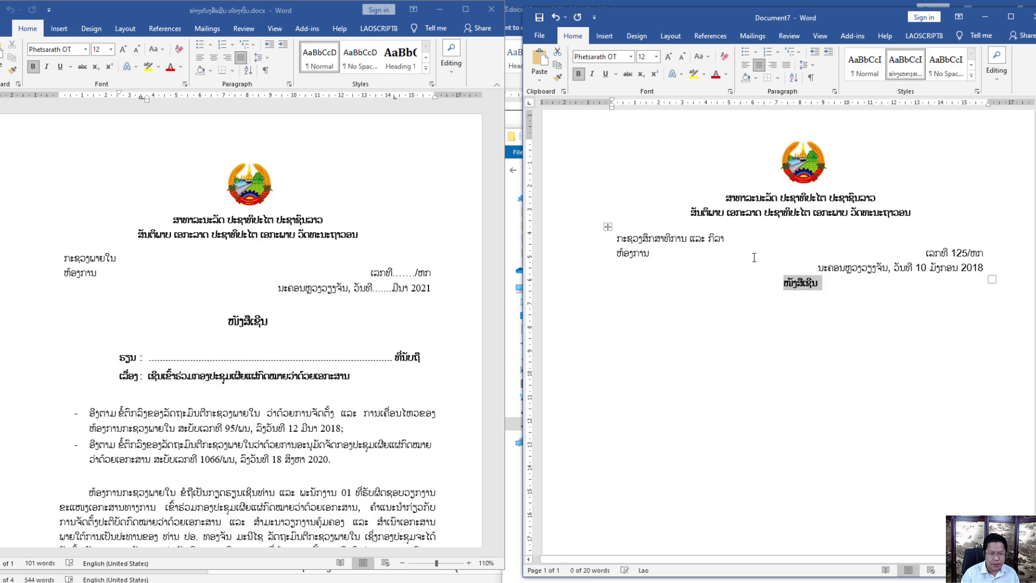
pyautogui.click(656, 56)
pyautogui.click(642, 125)
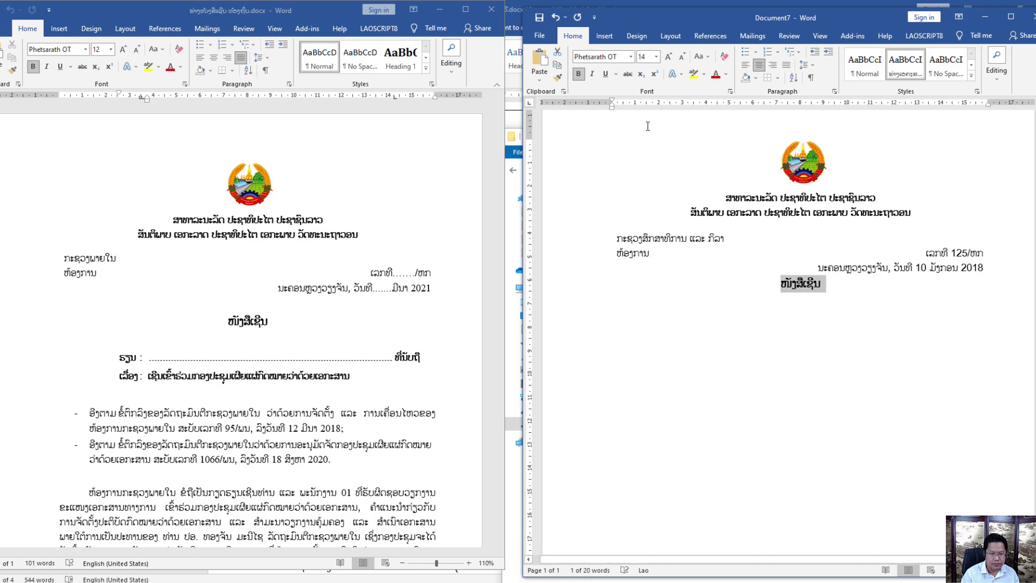
pyautogui.click(780, 286)
pyautogui.press('Return')
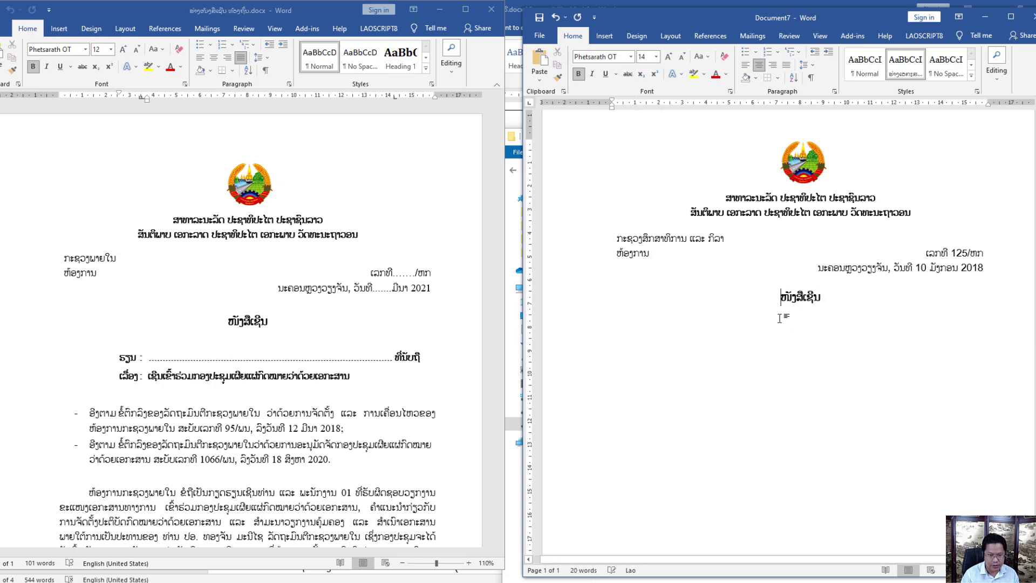
# Step: Add the lines "ຮຽນ: ທີ່ນັບຖື" and "ເລື່ອງ: ເຊີນເຂົ້າຮ່ວມກອງປະຊຸມເຜີຍແຜ່ກົດໝາຍວ່າດ້ວຍເອກະສານ" below the title and make both bold
pyautogui.click(625, 332)
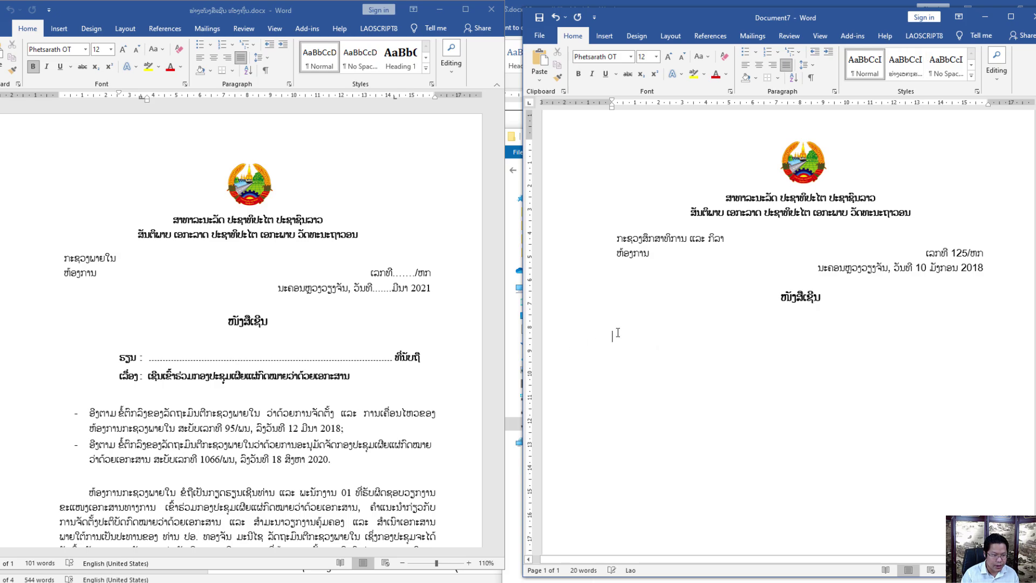
pyautogui.write('ຮ')
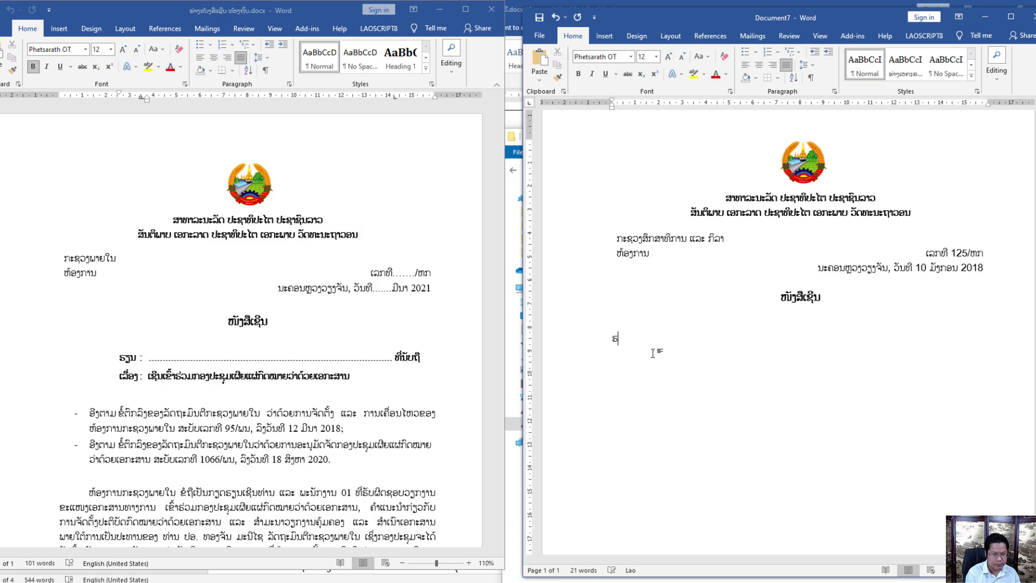
pyautogui.write('ຽນ:')
pyautogui.write('ທີ່ນັບຖື ເລື່ອງ: ເຊີນເຂົ້າຮ່ວມກອງປະຊຸມເຜີຍແຜ່ກົດໝາຍວ່າດ້ວຍເອກະສານ')
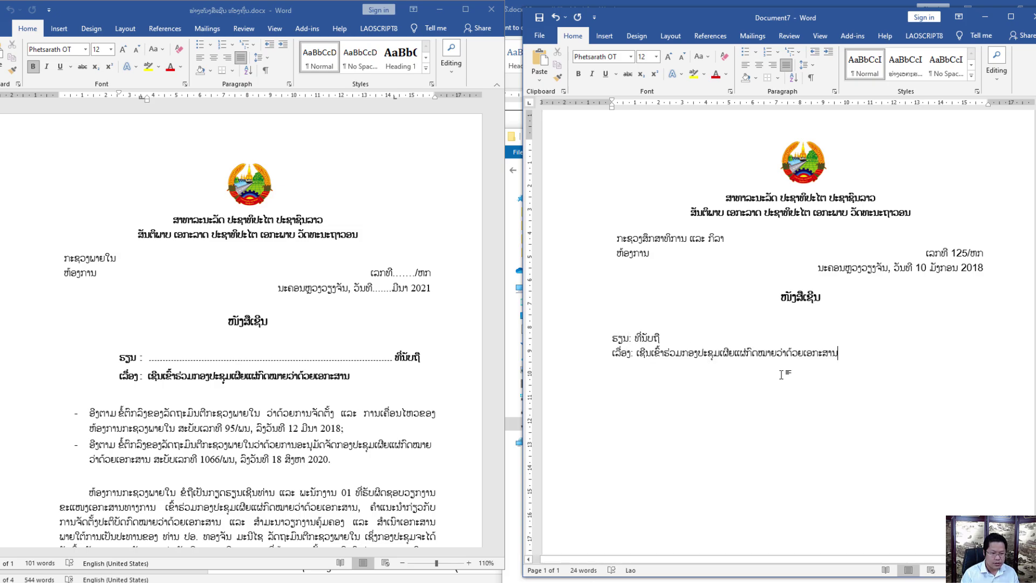
pyautogui.moveTo(599, 353); pyautogui.dragTo(599, 339)
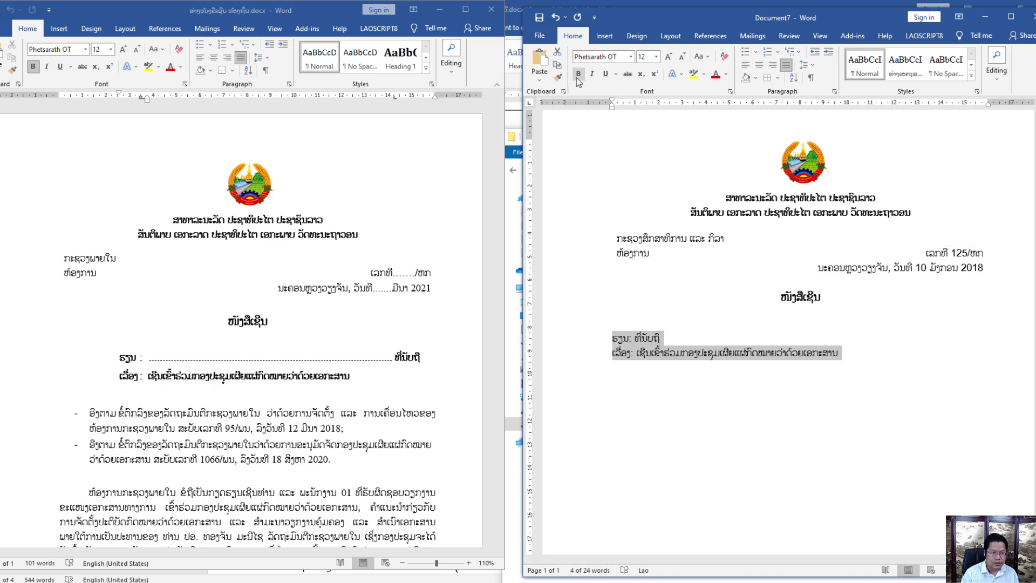
pyautogui.click(578, 75)
# Step: Indent the ຮຽນ and ເລື່ອງ lines by two tabs each, following the spacing marked in the sample report
pyautogui.click(613, 338)
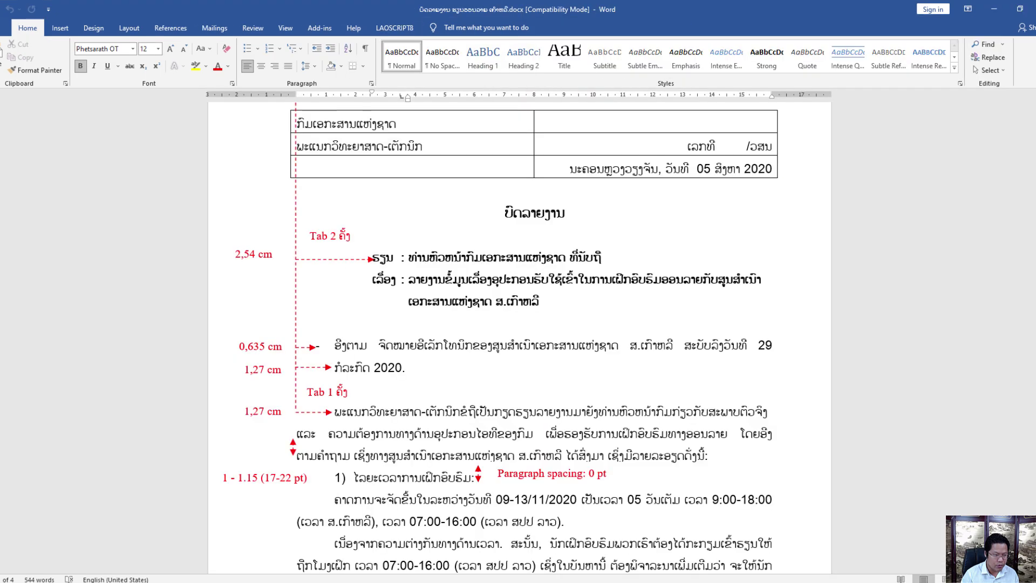
pyautogui.scroll(2, 321, 329)
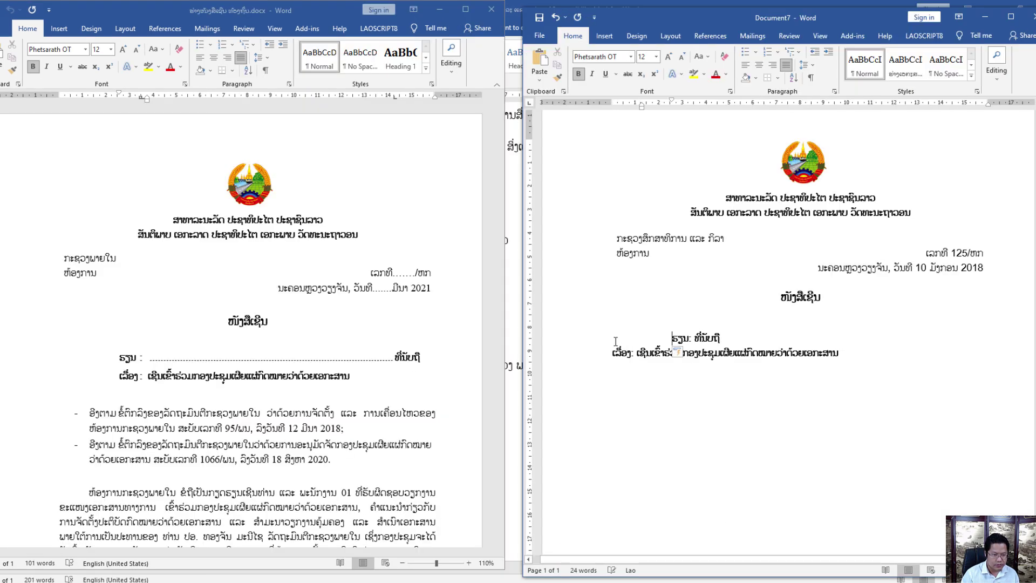
pyautogui.click(610, 353)
pyautogui.press('Tab')
pyautogui.press('Tab')
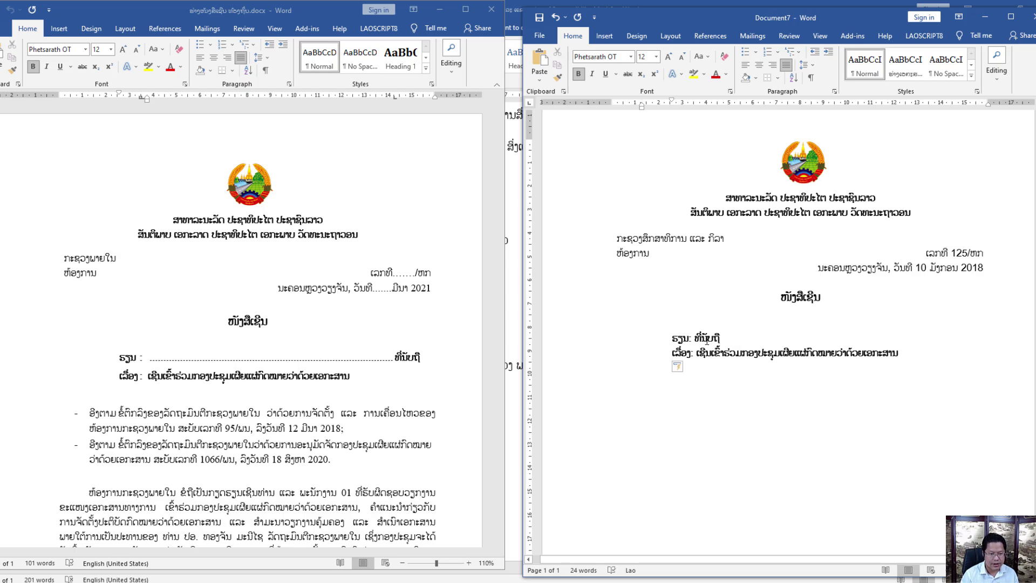
# Step: Select the indented ຮຽນ and ເລື່ອງ lines and examine up close how their colons line up
pyautogui.scroll(3, 897, 352)
pyautogui.scroll(-4, 897, 352)
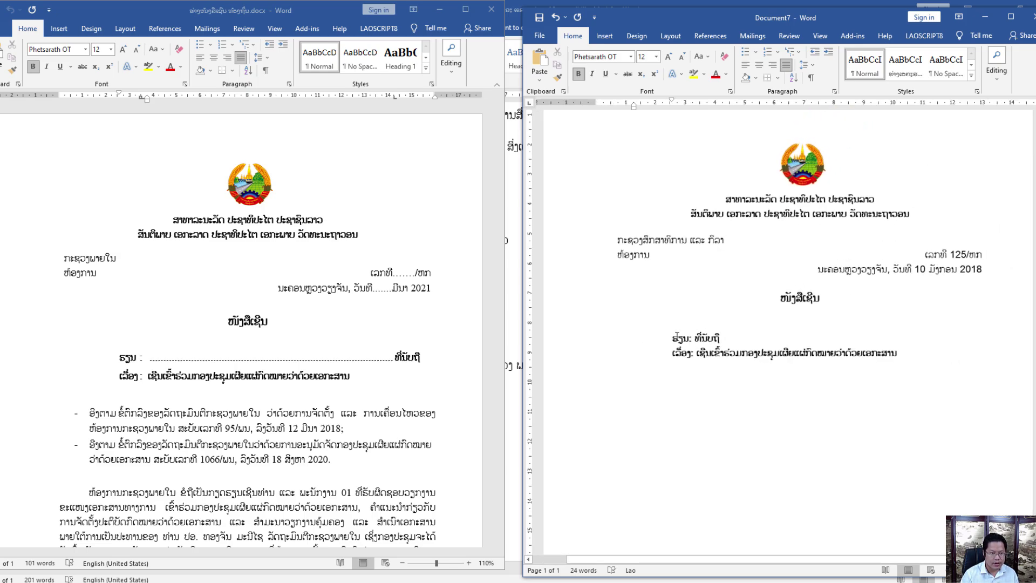
pyautogui.scroll(1, 897, 352)
pyautogui.click(671, 336)
pyautogui.scroll(2, 723, 341)
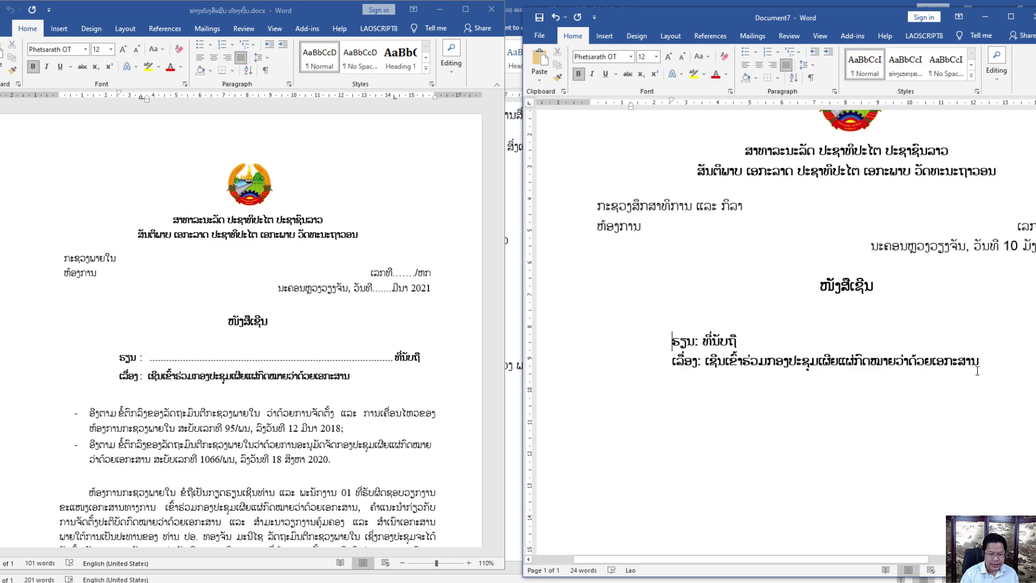
pyautogui.moveTo(992, 360); pyautogui.dragTo(656, 340)
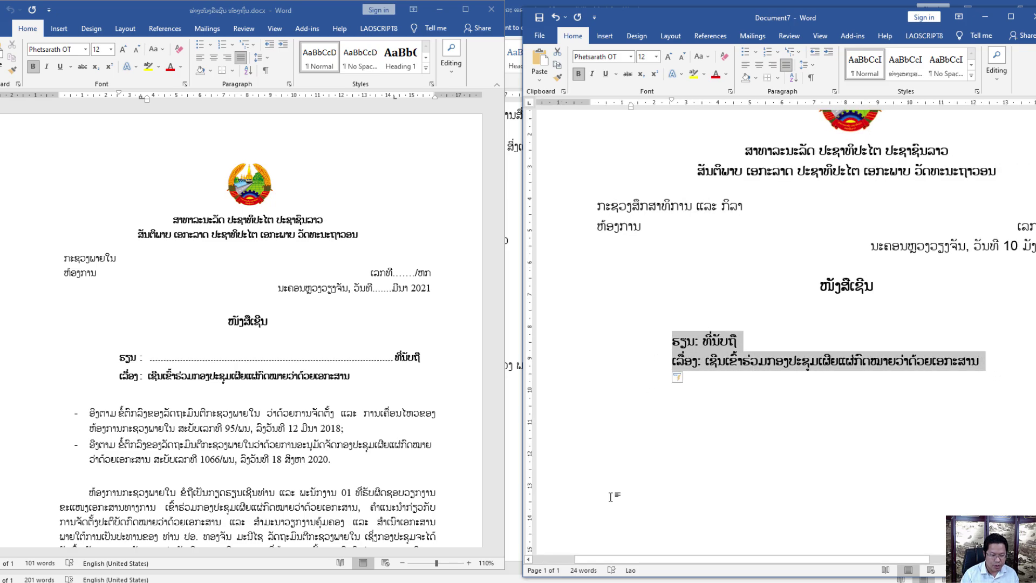
pyautogui.moveTo(638, 560); pyautogui.dragTo(663, 562)
pyautogui.scroll(3, 668, 342)
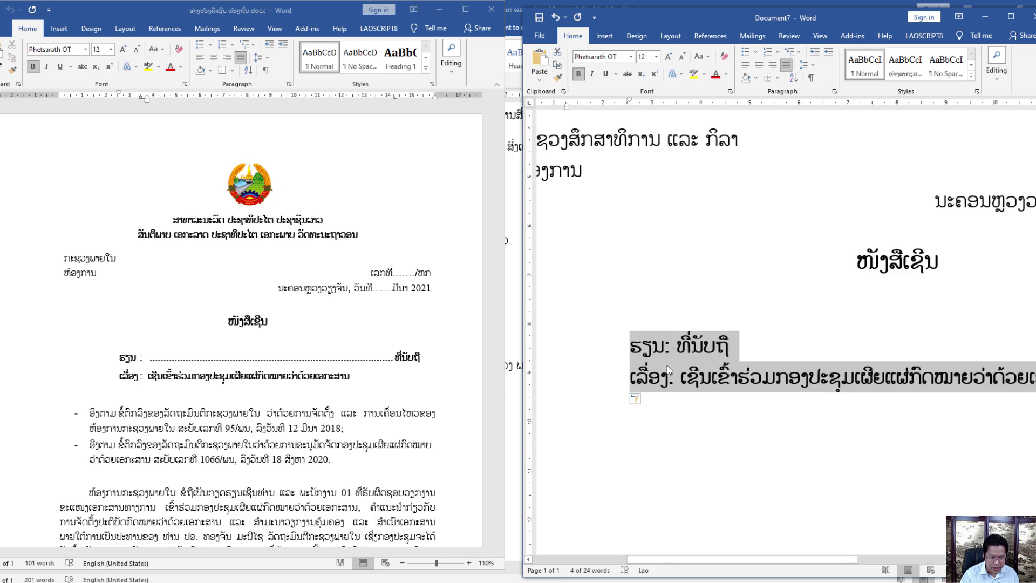
pyautogui.click(671, 350)
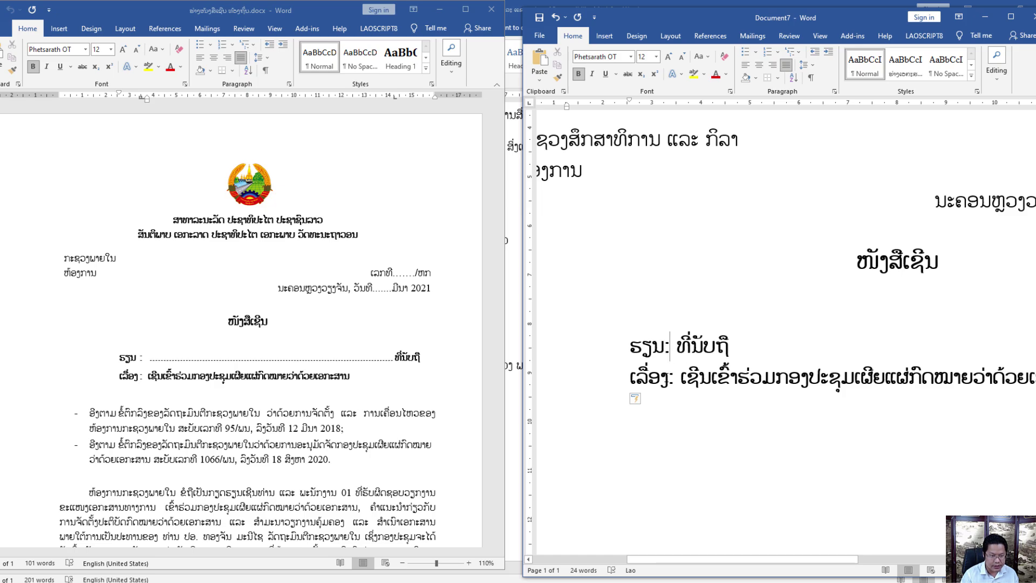
# Step: Maximise the Document7 window and add a left tab stop at 3.5 cm to the ຮຽນ and ເລື່ອງ lines
pyautogui.scroll(-6, 669, 368)
pyautogui.moveTo(678, 558); pyautogui.dragTo(728, 559)
pyautogui.click(1004, 16)
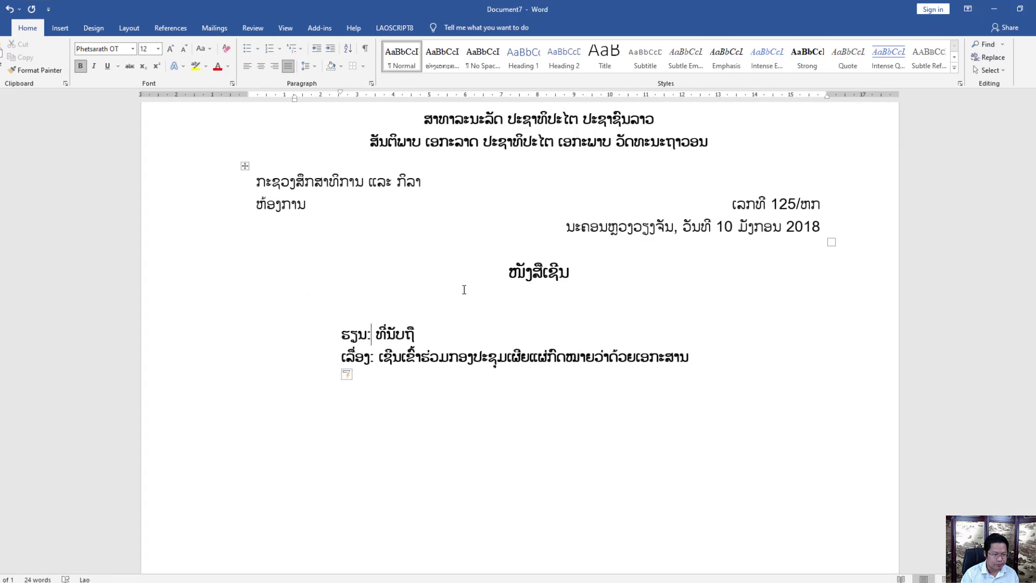
pyautogui.scroll(-2, 542, 471)
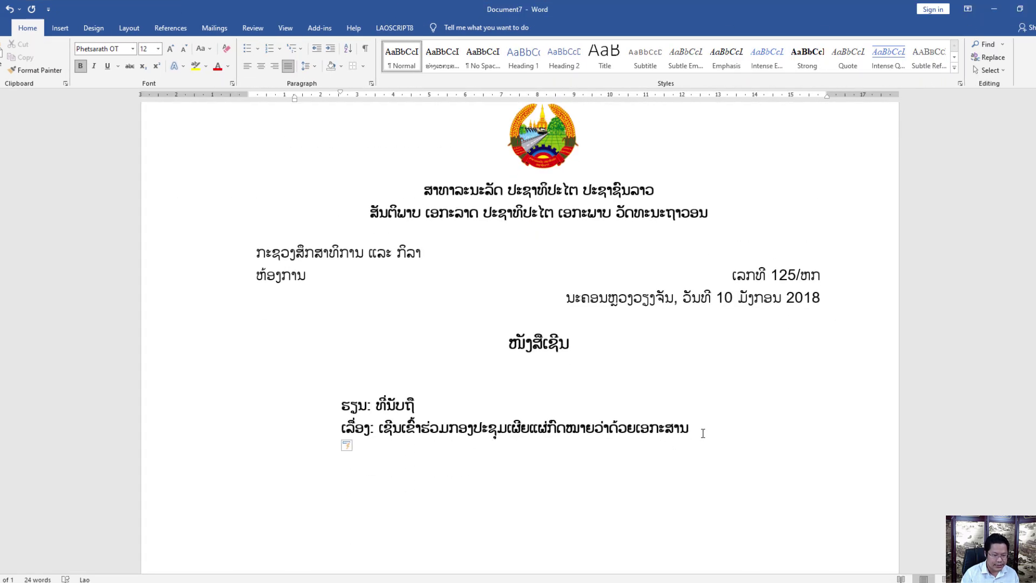
pyautogui.moveTo(701, 431); pyautogui.dragTo(317, 398)
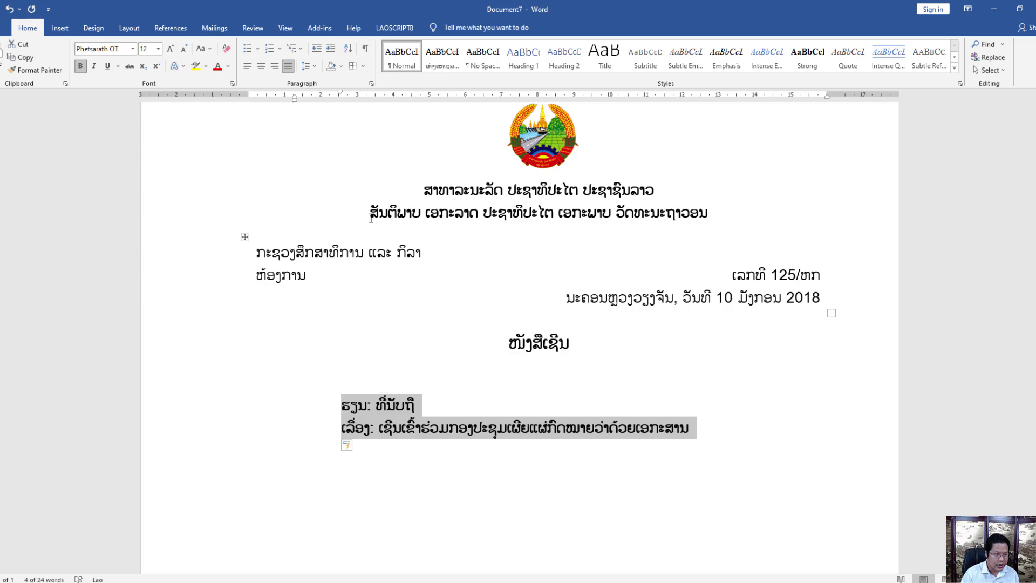
pyautogui.click(373, 96)
pyautogui.moveTo(374, 96)
pyautogui.mouseDown()
pyautogui.moveTo(361, 96)
pyautogui.moveTo(374, 95)
pyautogui.mouseUp()
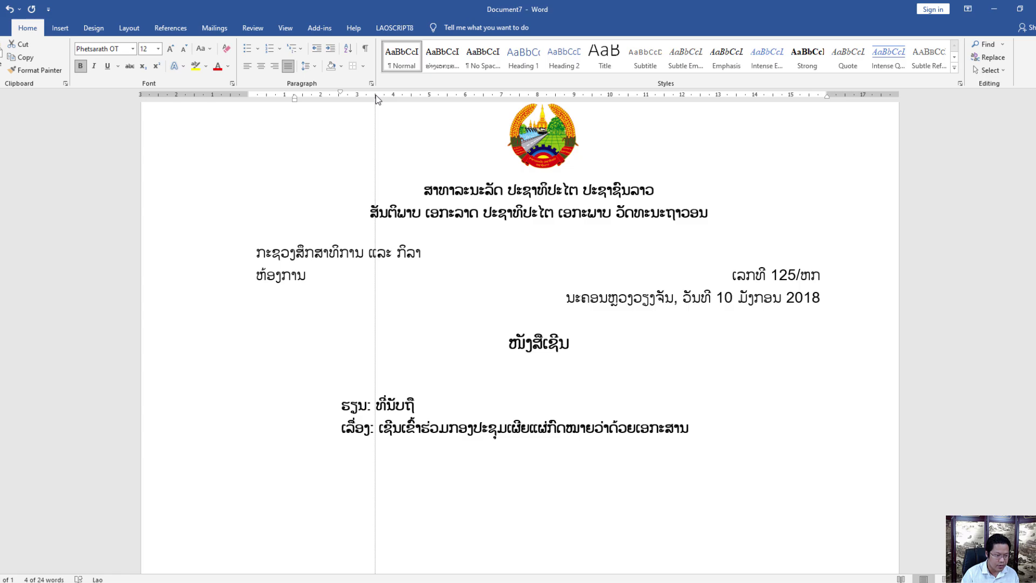
pyautogui.moveTo(376, 95); pyautogui.dragTo(375, 95)
pyautogui.moveTo(375, 95); pyautogui.dragTo(375, 95)
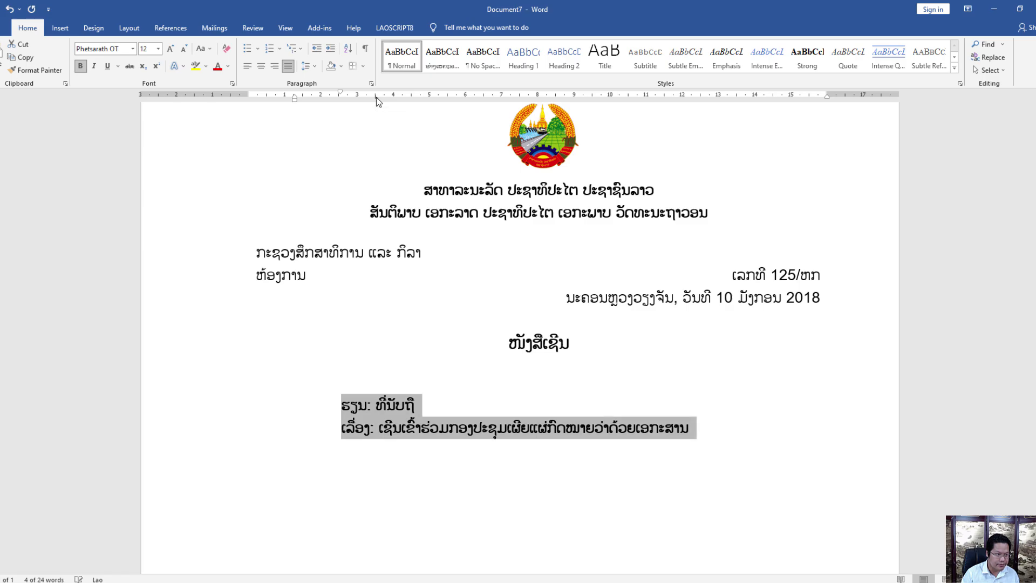
# Step: Replace the 3.5 cm tab stop of the ຮຽນ and ເລື່ອງ lines with a left tab stop at 3.4 cm
pyautogui.doubleClick(376, 96)
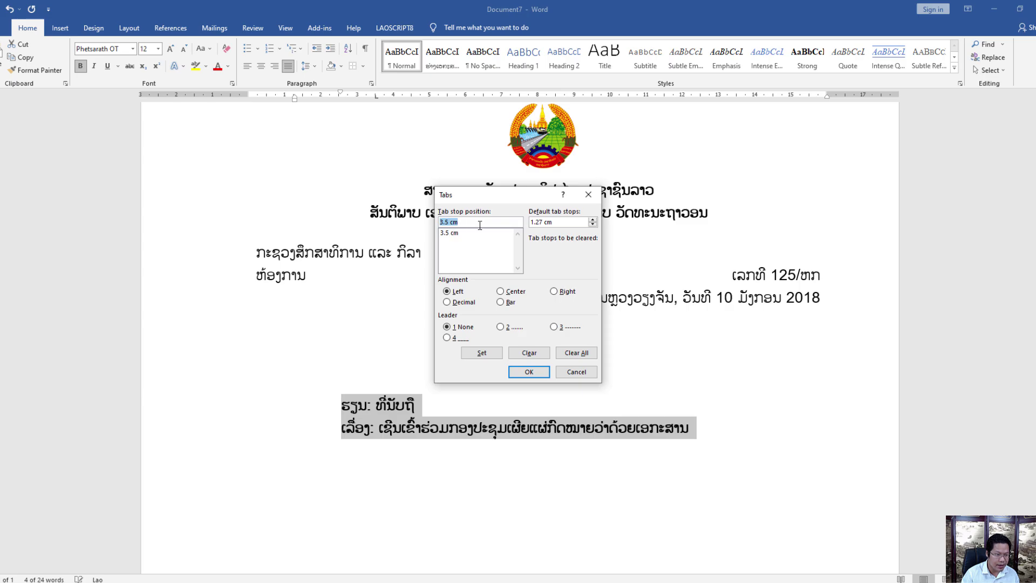
pyautogui.click(456, 224)
pyautogui.press('BackSpace')
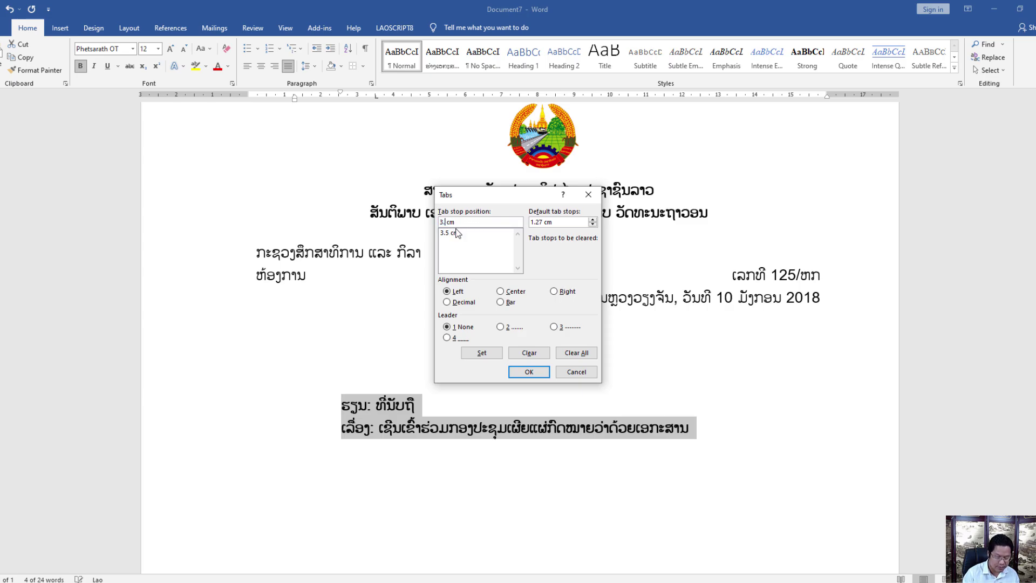
pyautogui.write('4')
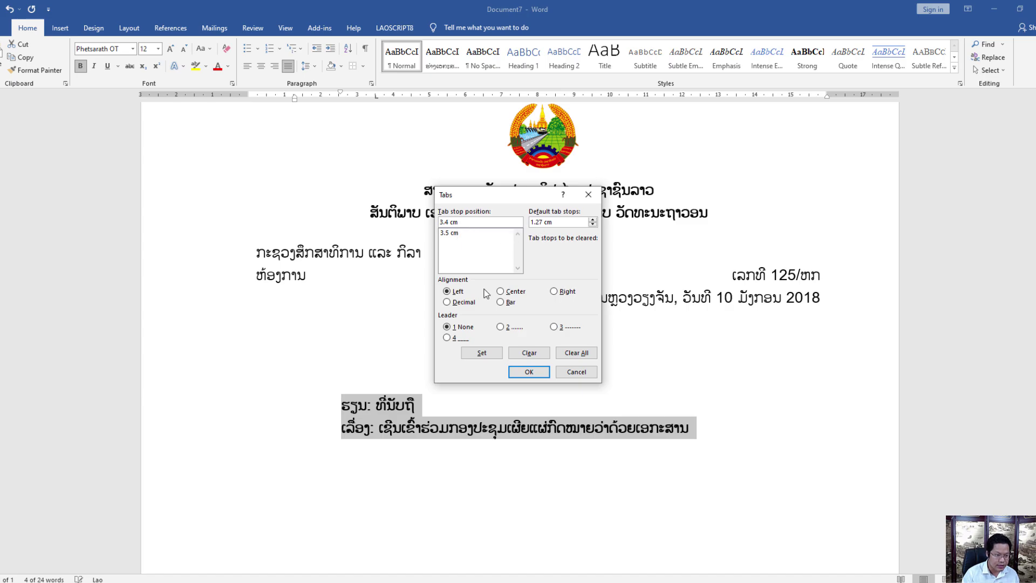
pyautogui.click(481, 353)
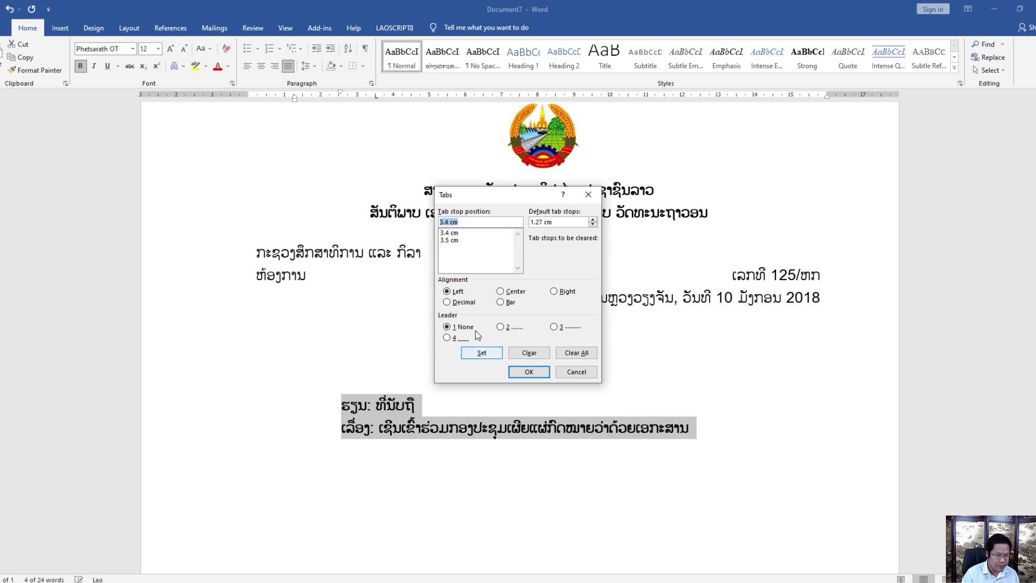
pyautogui.click(453, 233)
pyautogui.click(443, 240)
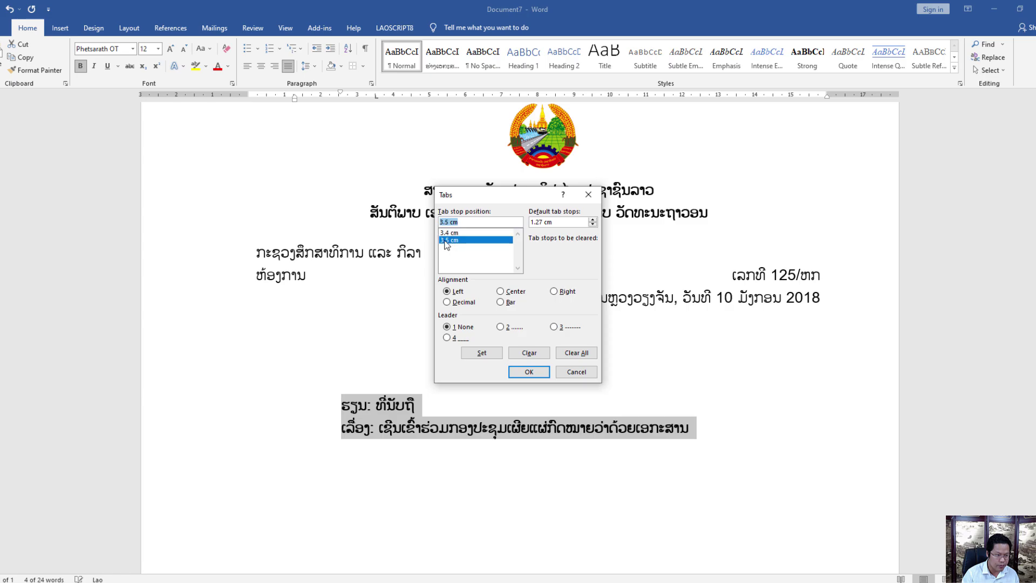
pyautogui.click(521, 350)
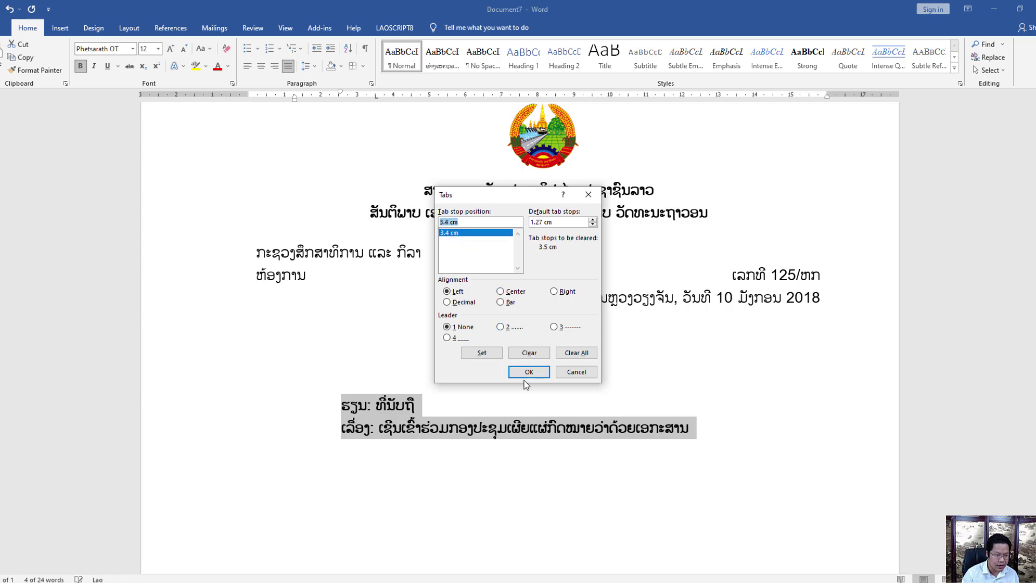
pyautogui.click(528, 371)
# Step: Insert a tab before the colon in both the ຮຽນ and ເລື່ອງ lines, with the on-screen keyboard shown meanwhile
pyautogui.press('ctrl+super+o')
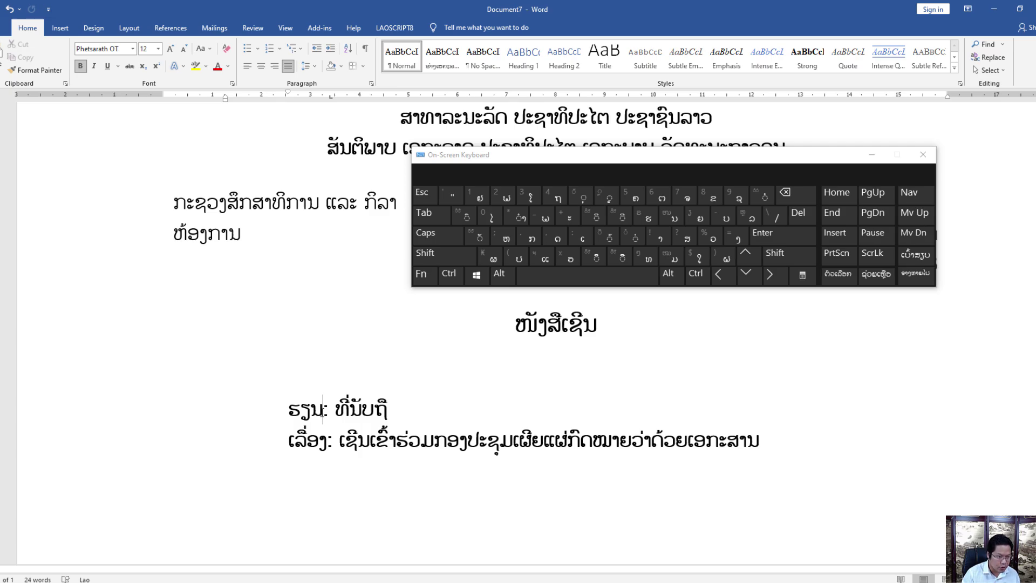
pyautogui.press('ctrl')
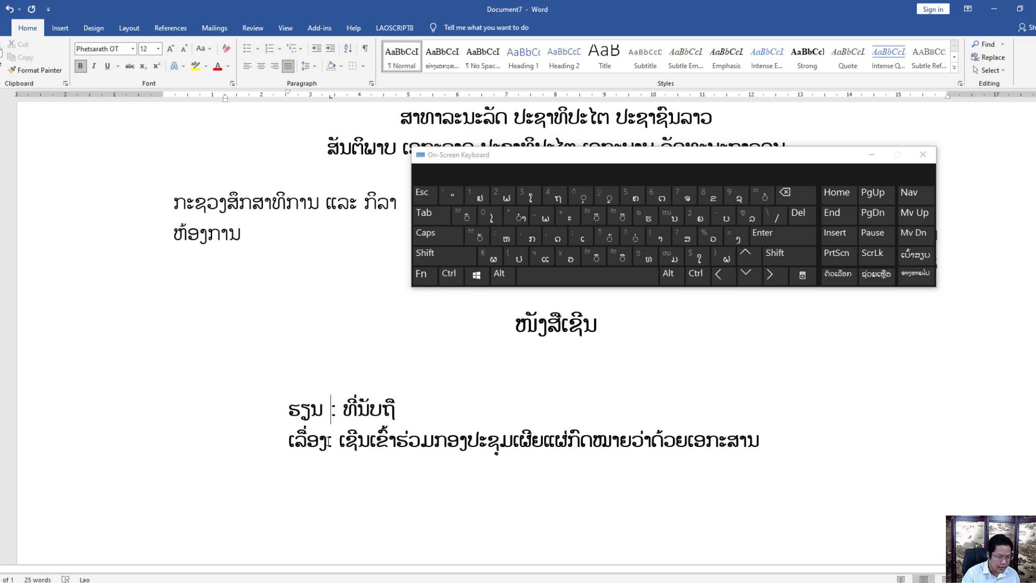
pyautogui.click(326, 440)
pyautogui.press('ctrl')
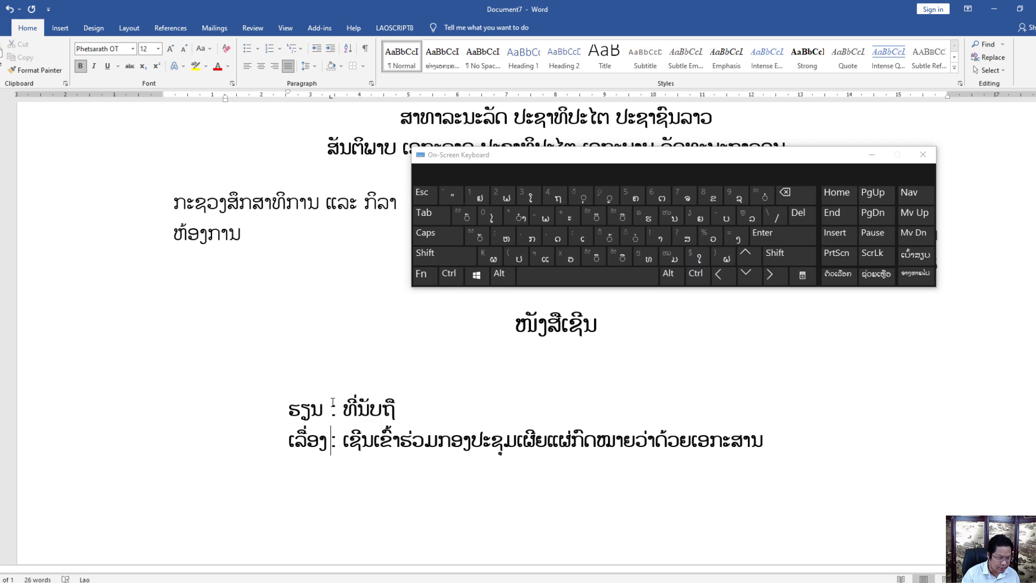
pyautogui.click(872, 158)
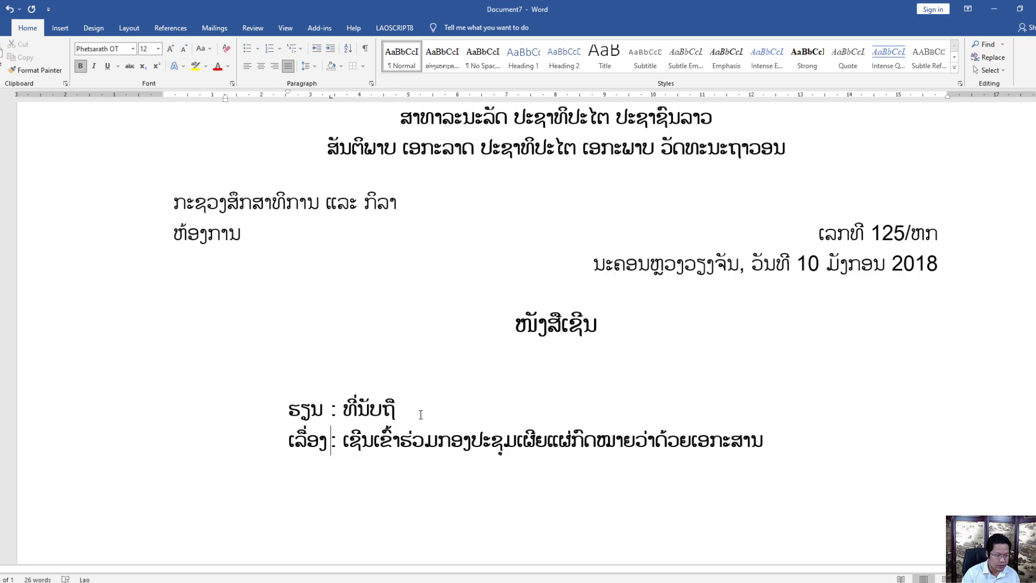
# Step: Examine how the colons of the ຮຽນ and ເລື່ອງ lines align and review their tab stop settings
pyautogui.keyDown('ctrl'); pyautogui.scroll(-2, 354, 420); pyautogui.keyUp('ctrl')
pyautogui.keyDown('ctrl'); pyautogui.scroll(2, 354, 420); pyautogui.keyUp('ctrl')
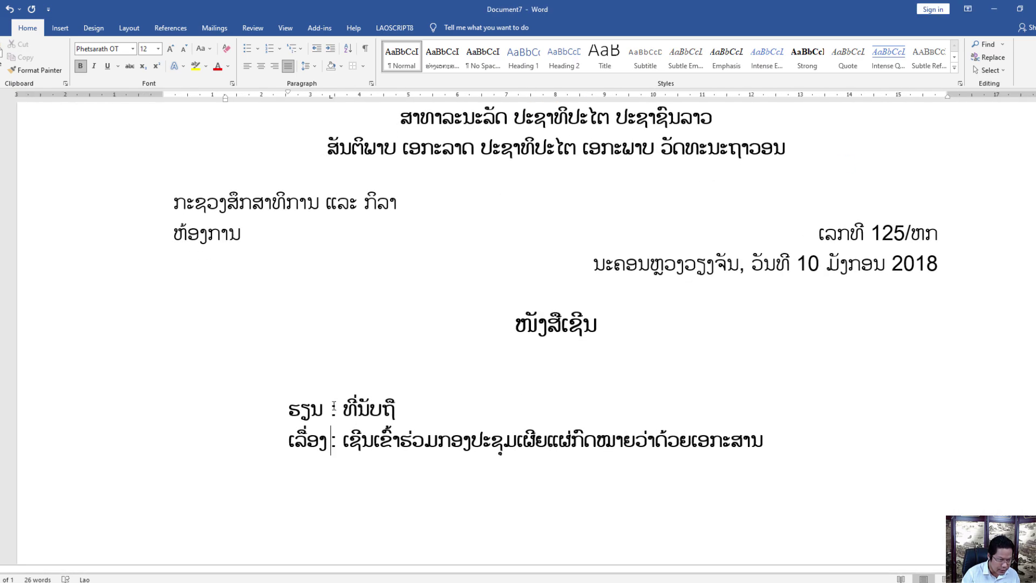
pyautogui.doubleClick(333, 441)
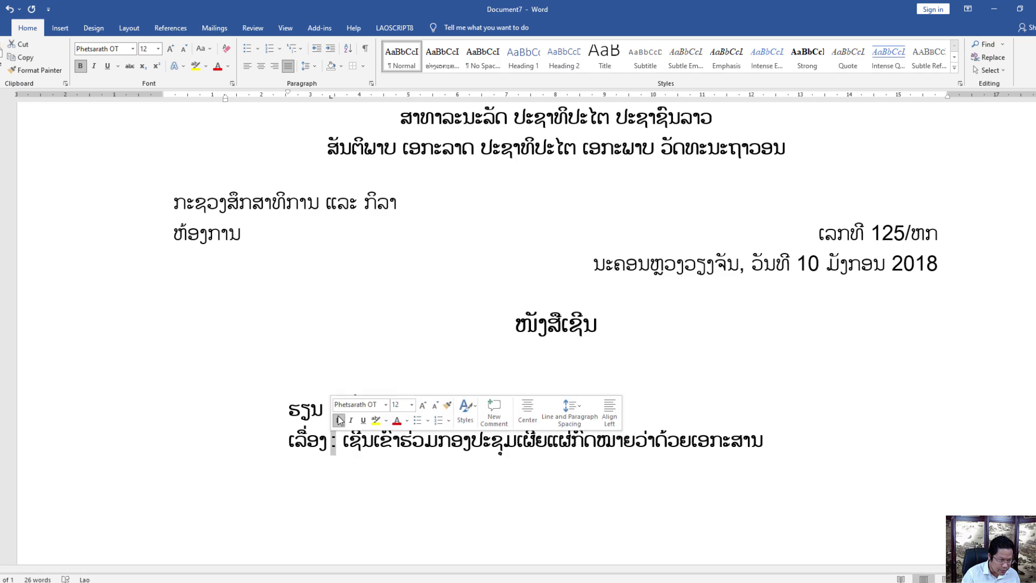
pyautogui.doubleClick(334, 410)
pyautogui.click(333, 429)
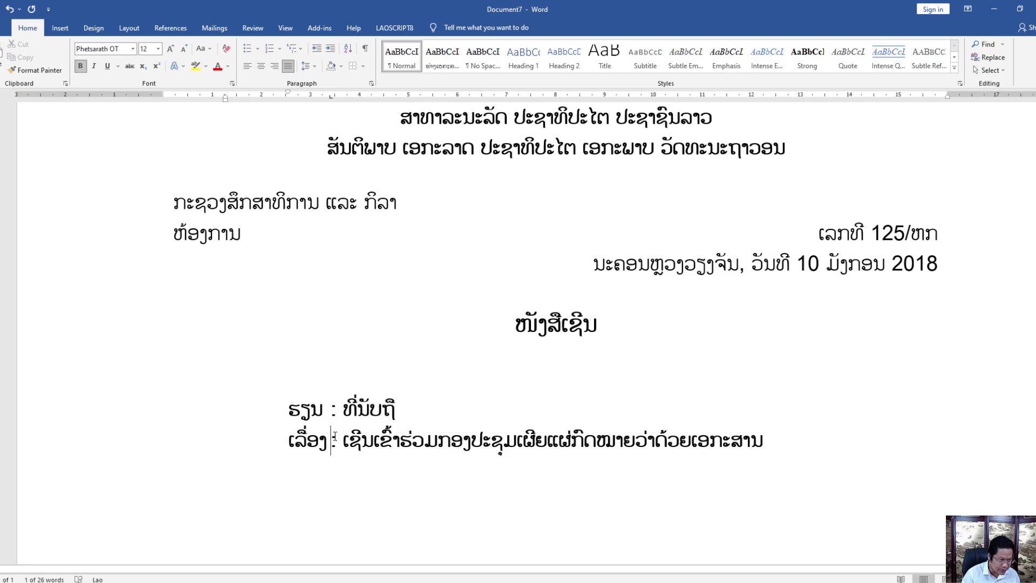
pyautogui.keyDown('ctrl'); pyautogui.scroll(-2, 333, 429); pyautogui.keyUp('ctrl')
pyautogui.keyDown('ctrl'); pyautogui.scroll(-1, 359, 415); pyautogui.keyUp('ctrl')
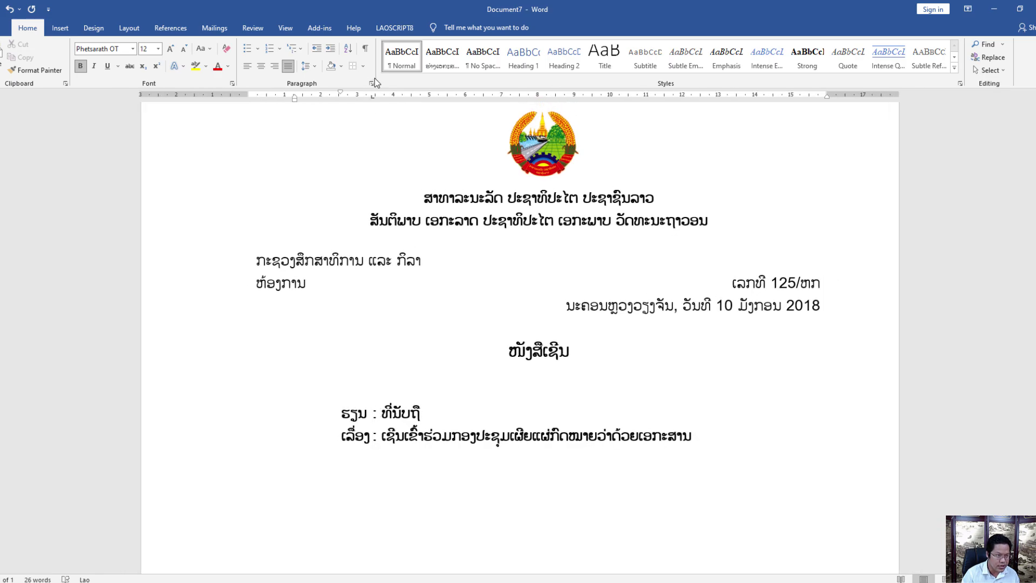
pyautogui.doubleClick(372, 97)
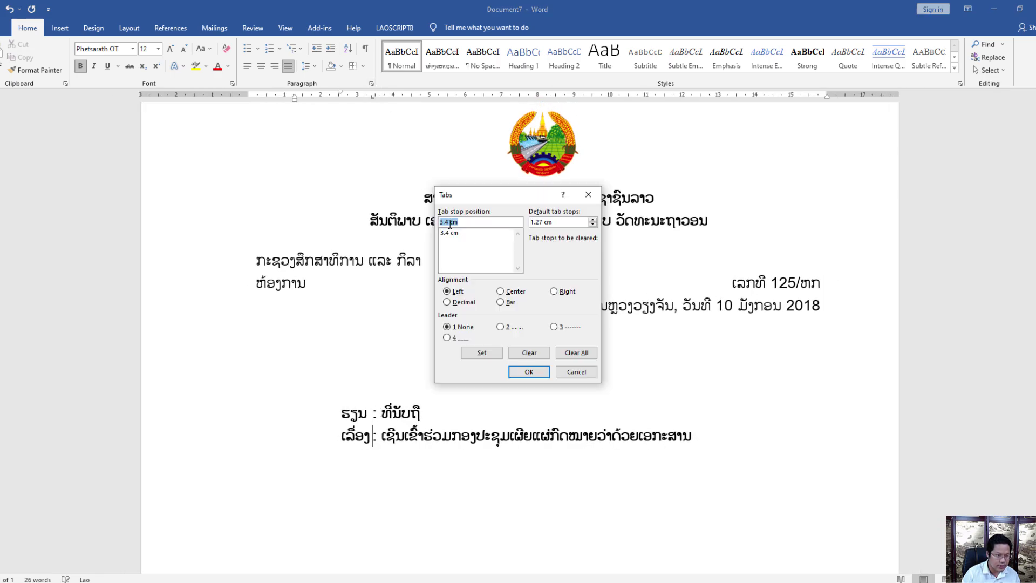
pyautogui.click(579, 373)
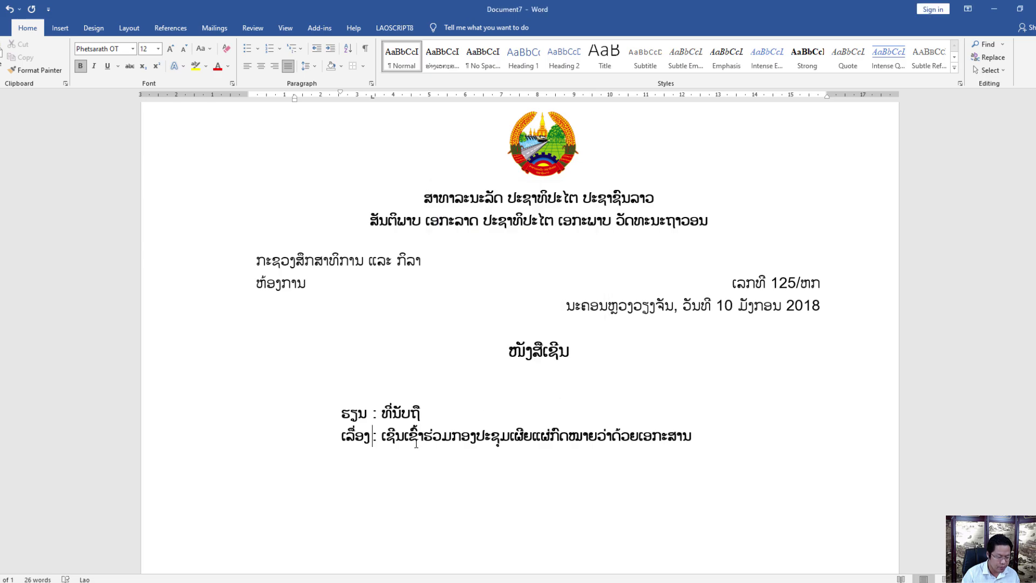
# Step: Consult the sample's dotted ຮຽນ line, try filling the space before ທີ່ນັບຖື with manually entered dots, and remove them
pyautogui.click(1016, 7)
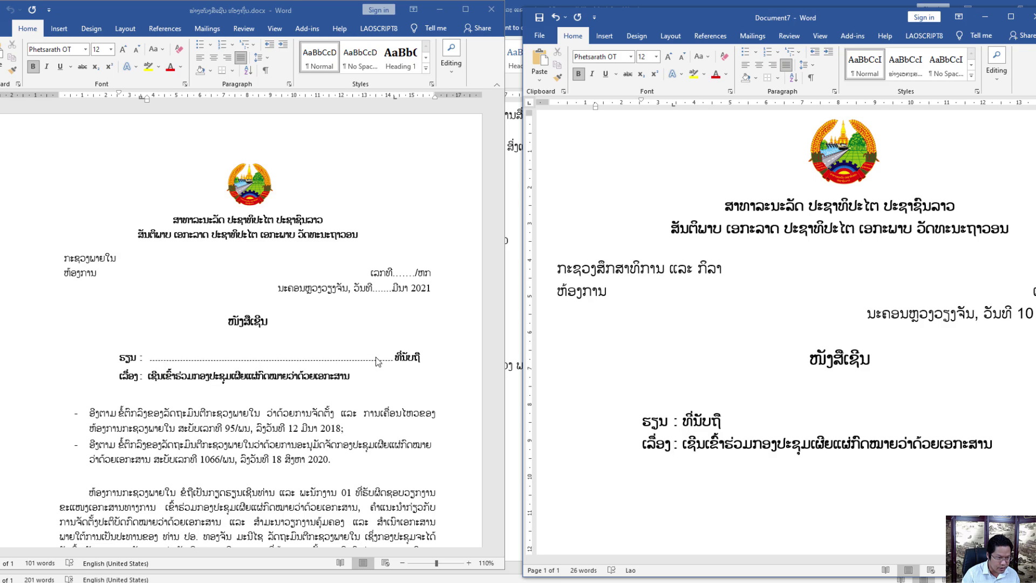
pyautogui.click(1010, 17)
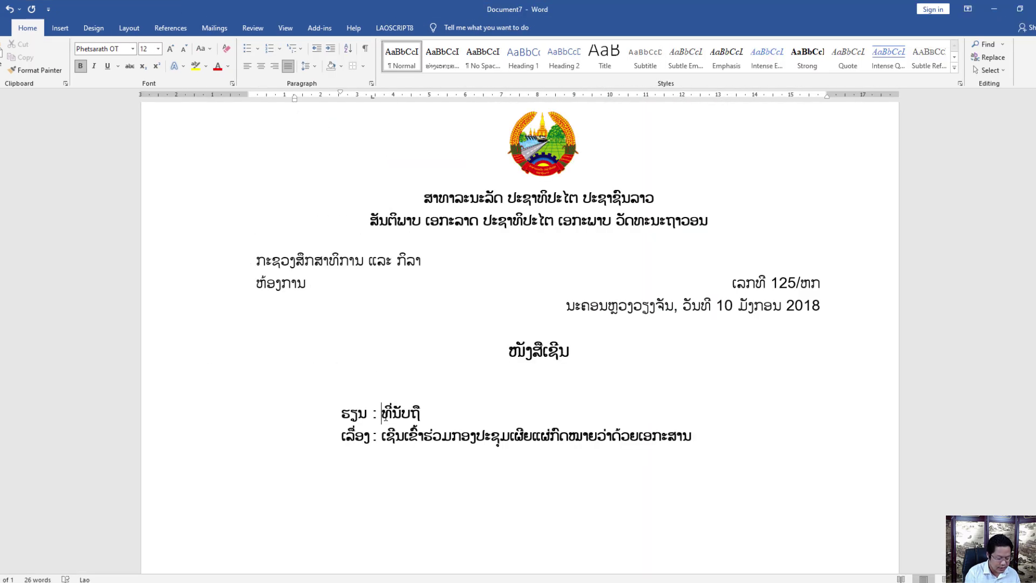
pyautogui.write('..................................................')
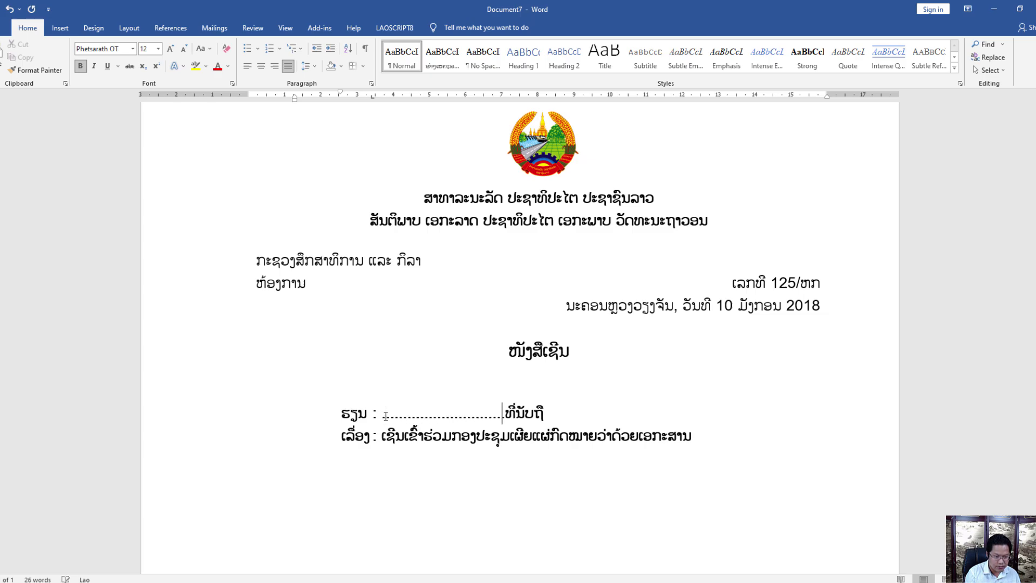
pyautogui.write('.........................................................')
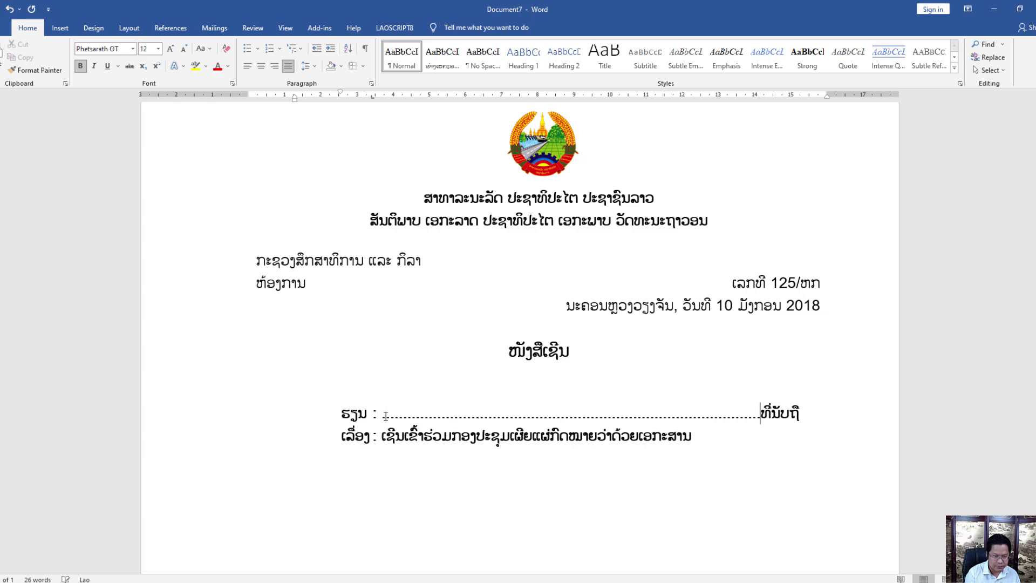
pyautogui.write('.....')
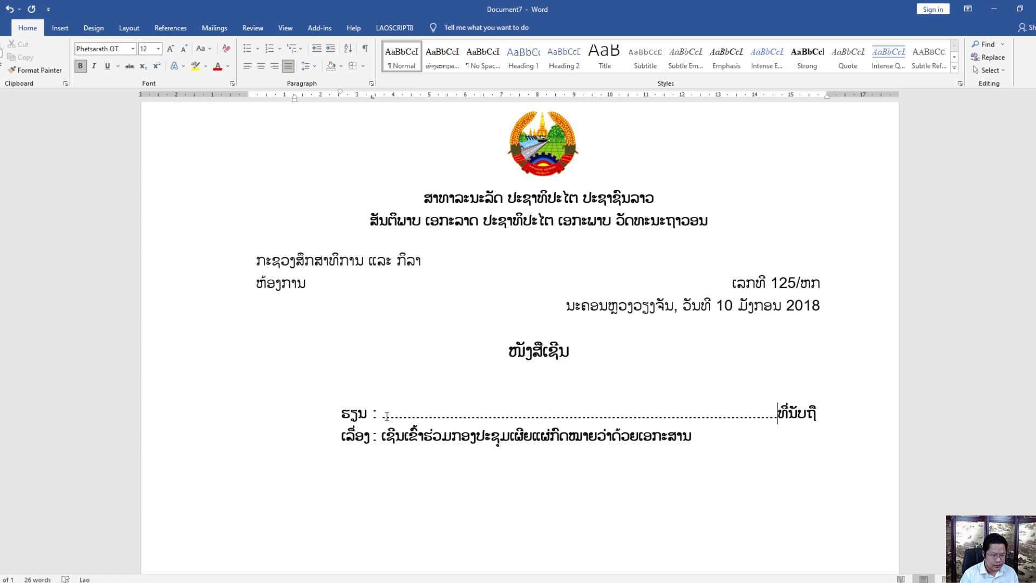
pyautogui.scroll(1, 489, 412)
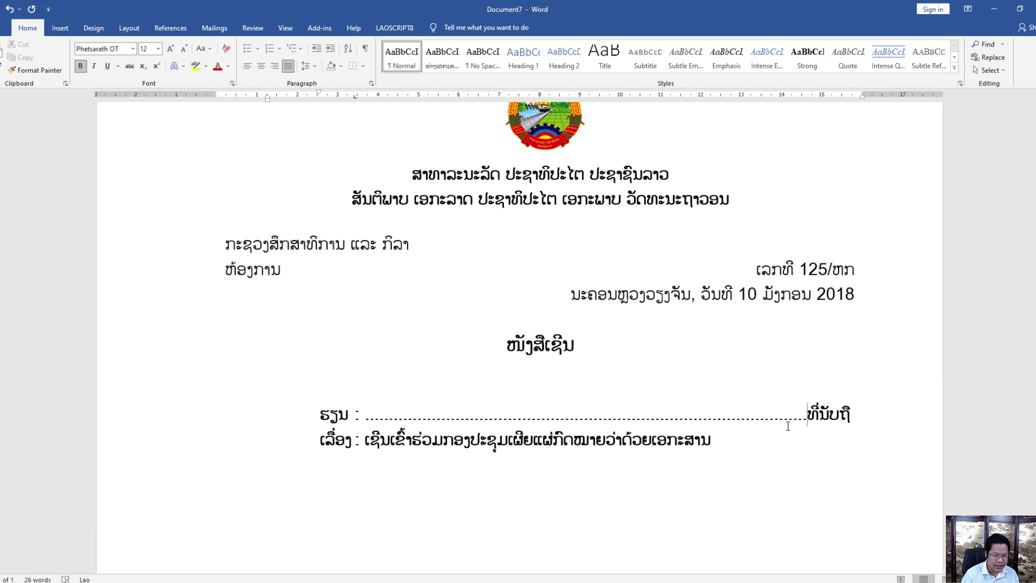
pyautogui.moveTo(807, 419); pyautogui.dragTo(394, 417)
pyautogui.press('Delete')
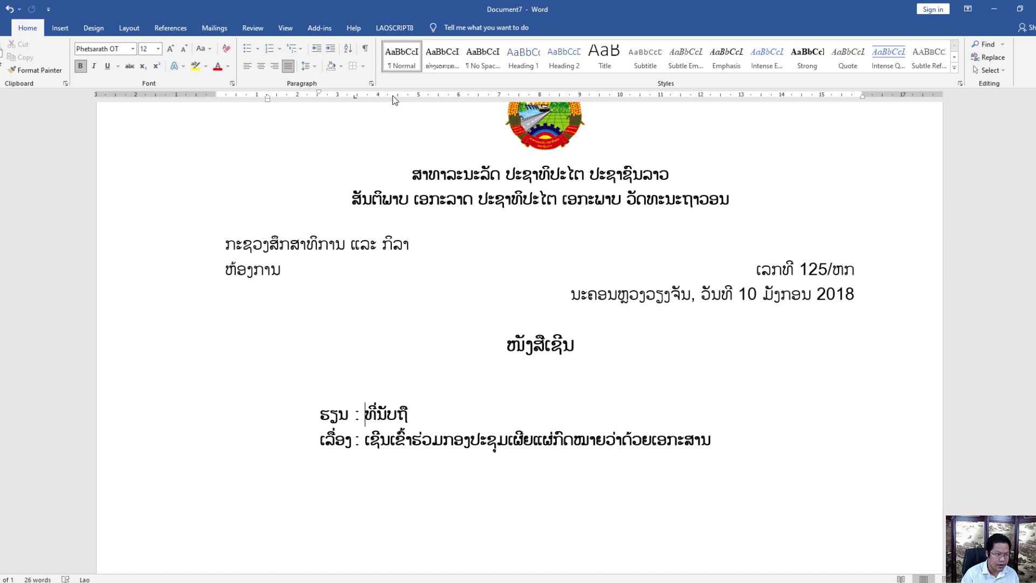
# Step: Add a left tab stop at 12.5 cm with dotted leader 2 to the ຮຽນ line
pyautogui.moveTo(378, 97); pyautogui.dragTo(720, 100)
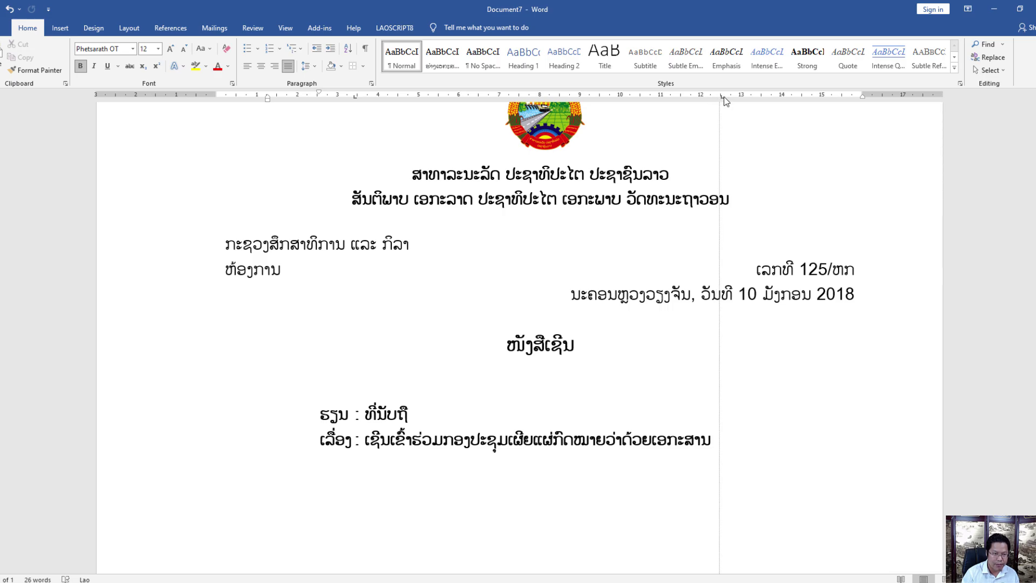
pyautogui.moveTo(721, 98); pyautogui.dragTo(721, 98)
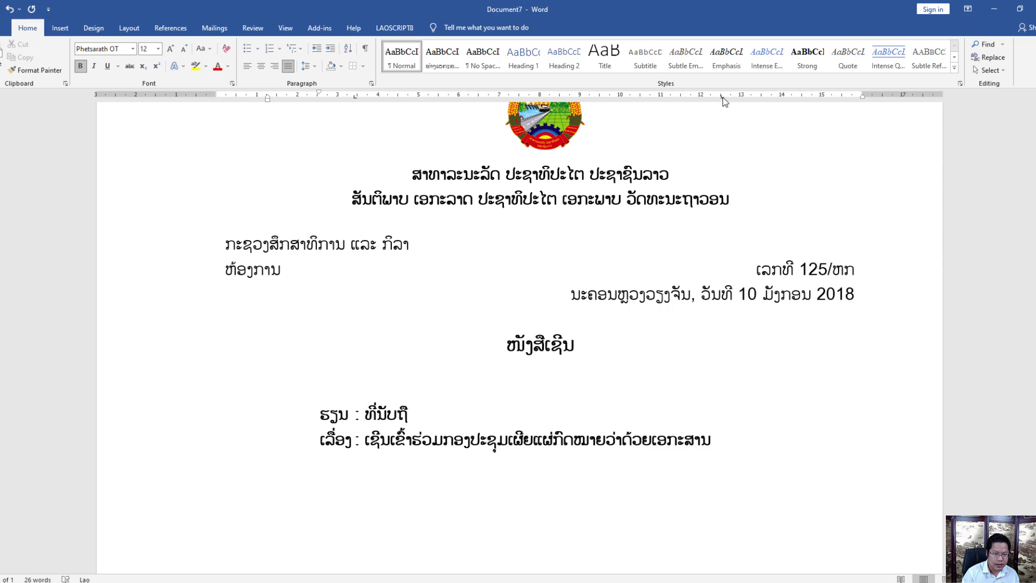
pyautogui.doubleClick(721, 98)
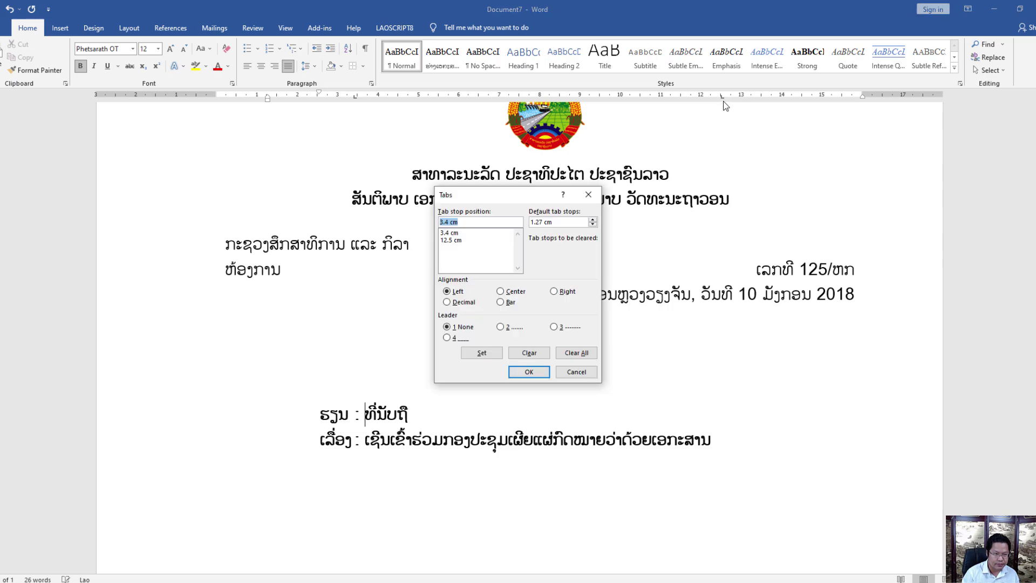
pyautogui.click(450, 240)
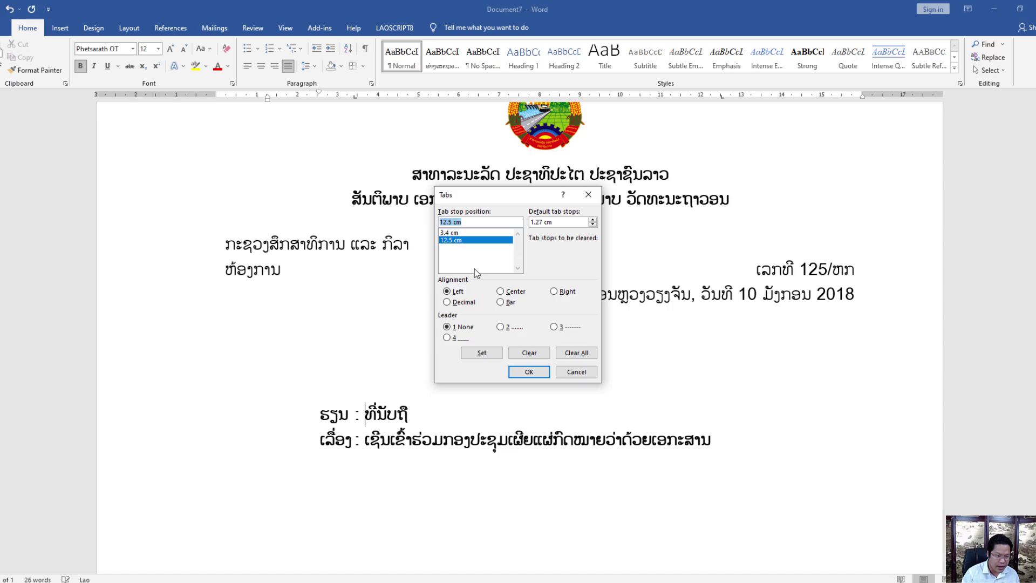
pyautogui.click(500, 327)
pyautogui.click(528, 373)
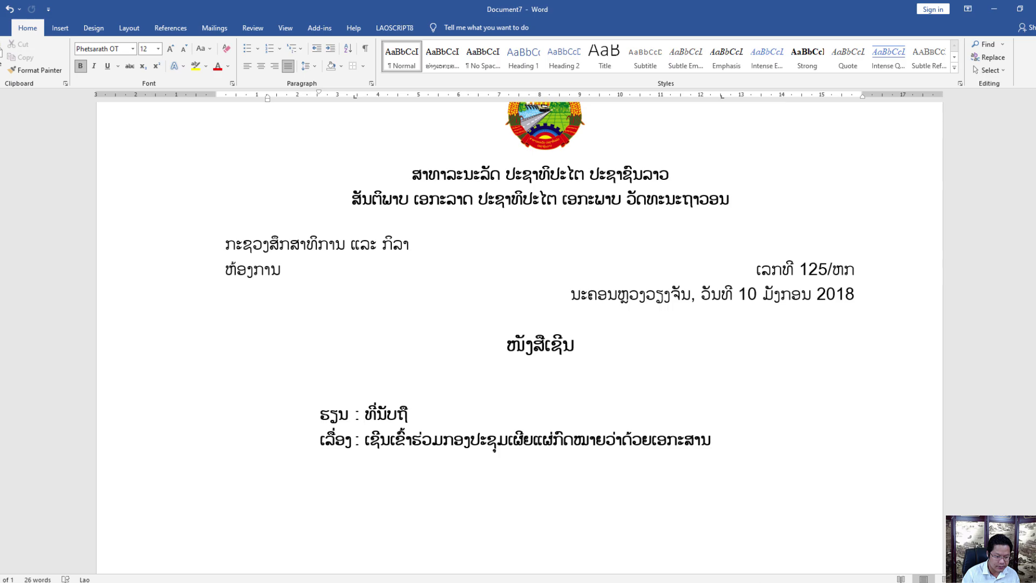
# Step: Insert a tab before ທີ່ນັບຖື to fill the ຮຽນ line with the dotted leader, with the on-screen keyboard shown meanwhile
pyautogui.press('ctrl+super+o')
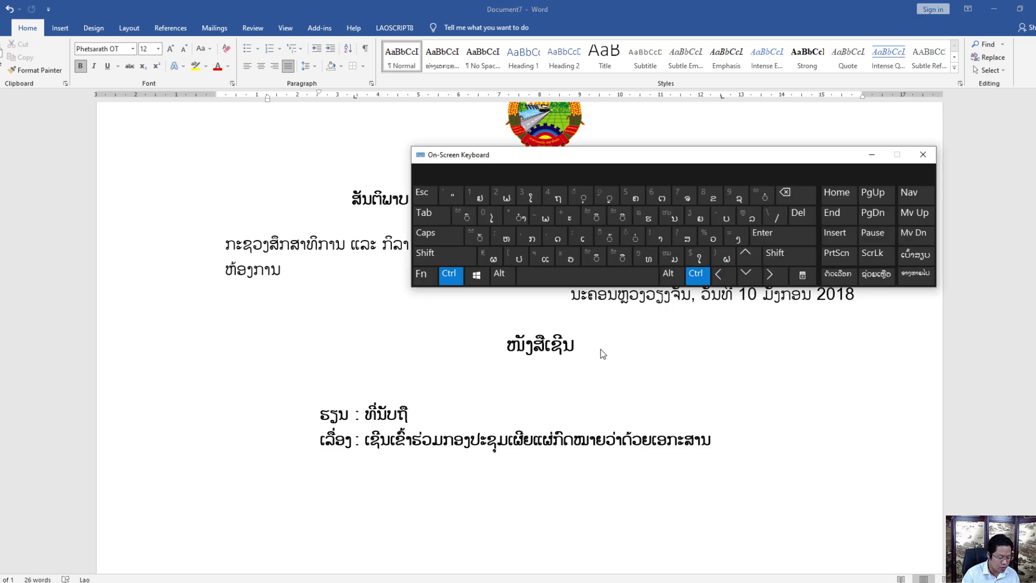
pyautogui.click(438, 219)
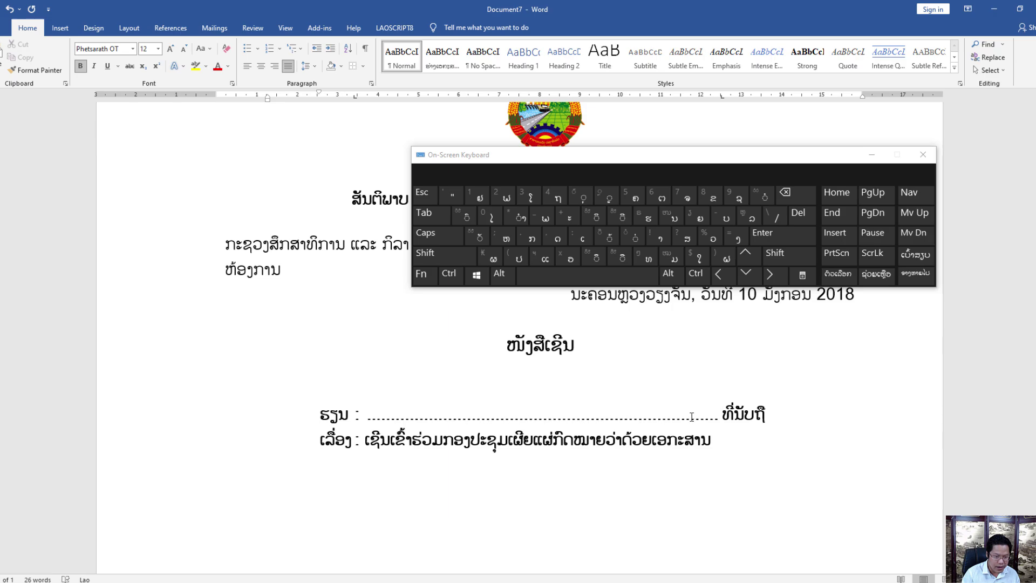
pyautogui.click(871, 155)
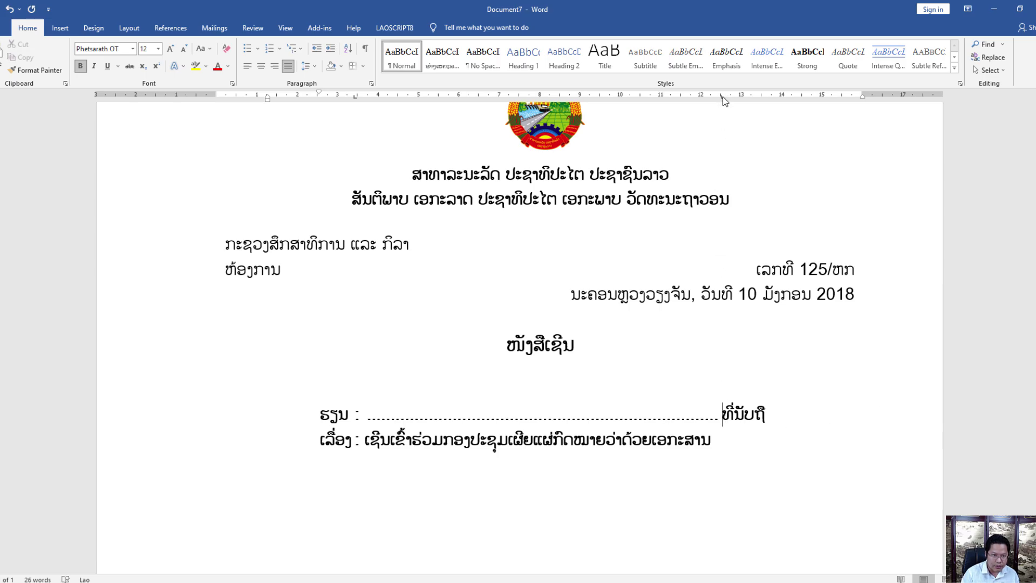
# Step: Move the dotted-leader tab stop of the ຮຽນ line to about 14.8 cm and review the page layout
pyautogui.moveTo(723, 101); pyautogui.dragTo(815, 101)
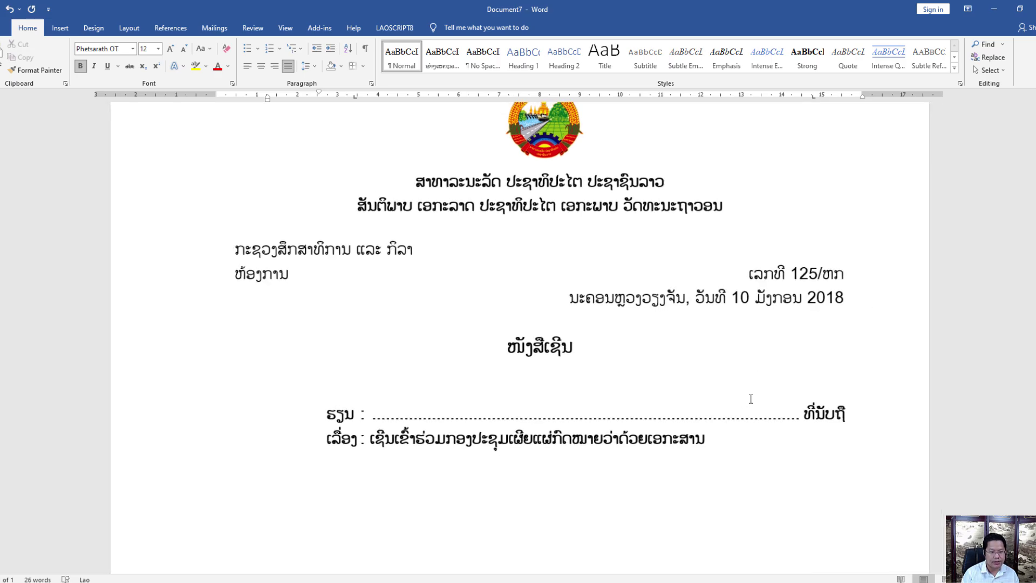
pyautogui.keyDown('ctrl'); pyautogui.scroll(-2, 752, 398); pyautogui.keyUp('ctrl')
pyautogui.keyDown('ctrl'); pyautogui.scroll(-1, 716, 393); pyautogui.keyUp('ctrl')
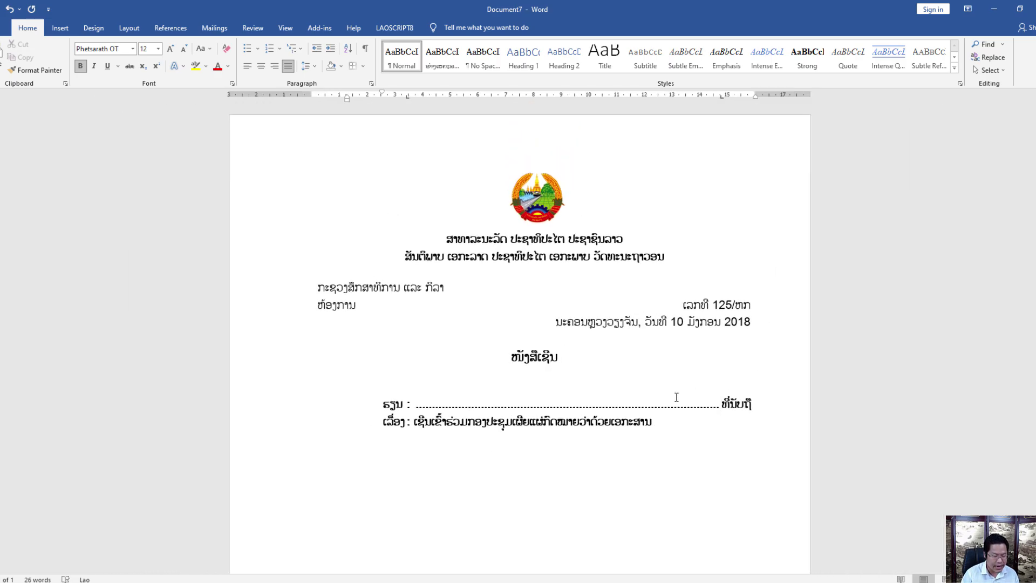
pyautogui.scroll(-1, 676, 416)
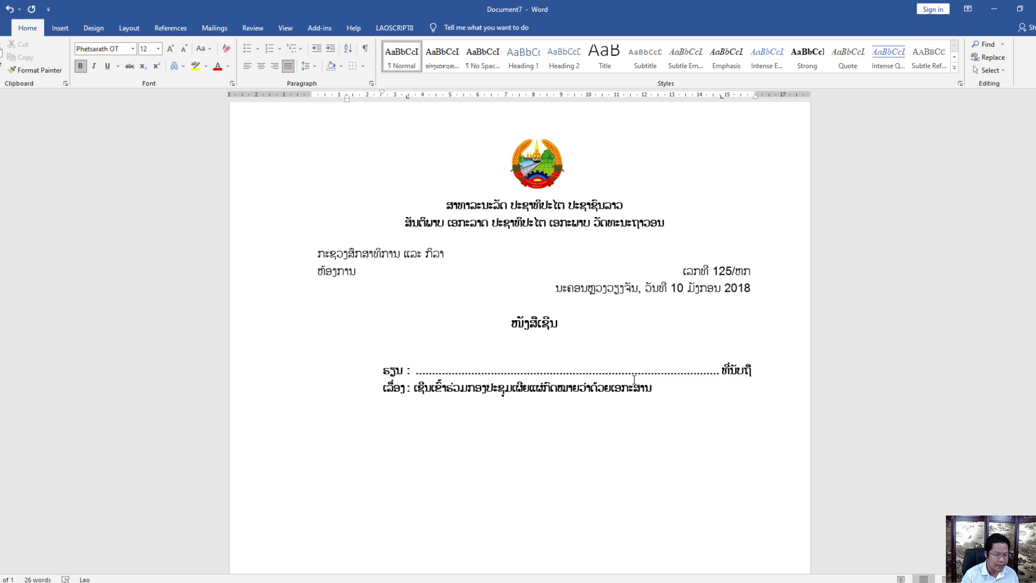
# Step: Switch to the attendee list document and add a left tab stop at about 11.5 cm to items 1–29 of section ກ
pyautogui.hotkey('alt', 'Tab')
pyautogui.scroll(1, 642, 285)
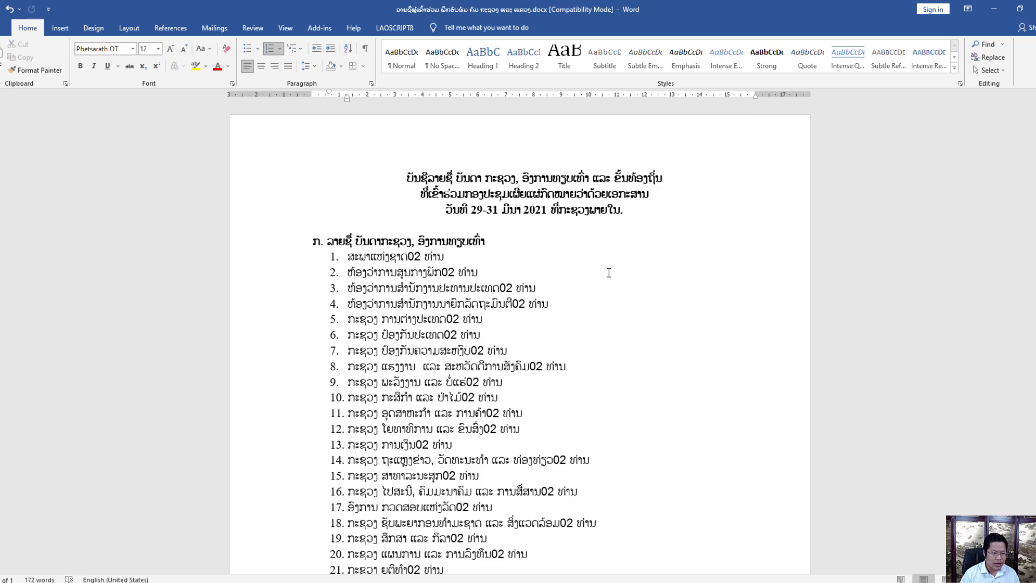
pyautogui.scroll(-1, 557, 251)
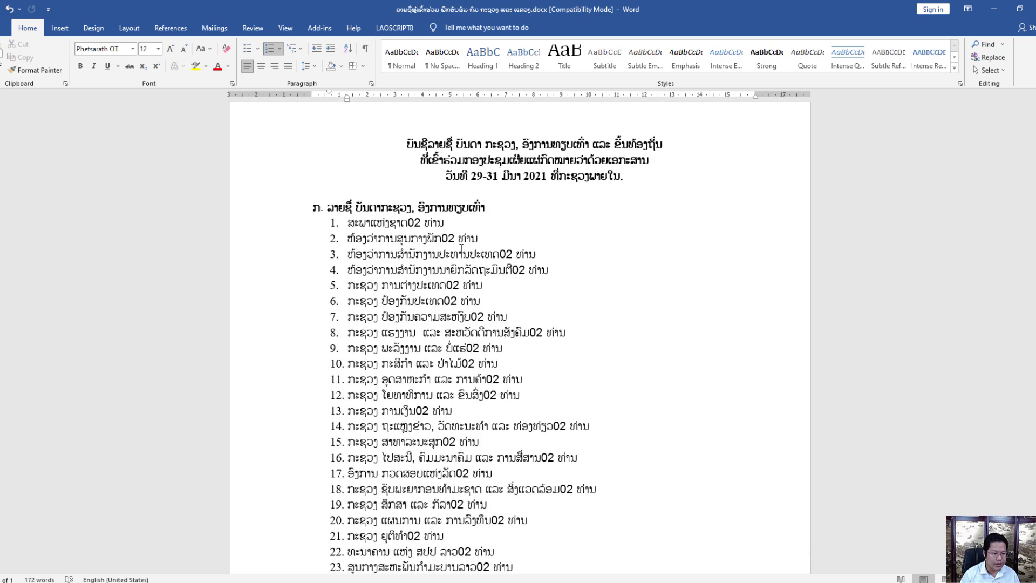
pyautogui.scroll(-1, 540, 229)
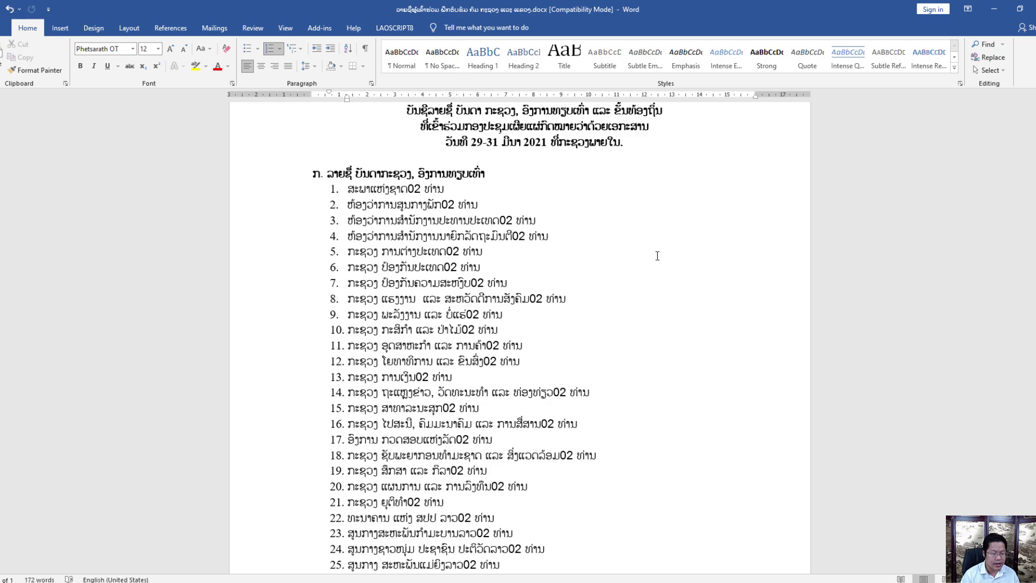
pyautogui.scroll(-2, 674, 275)
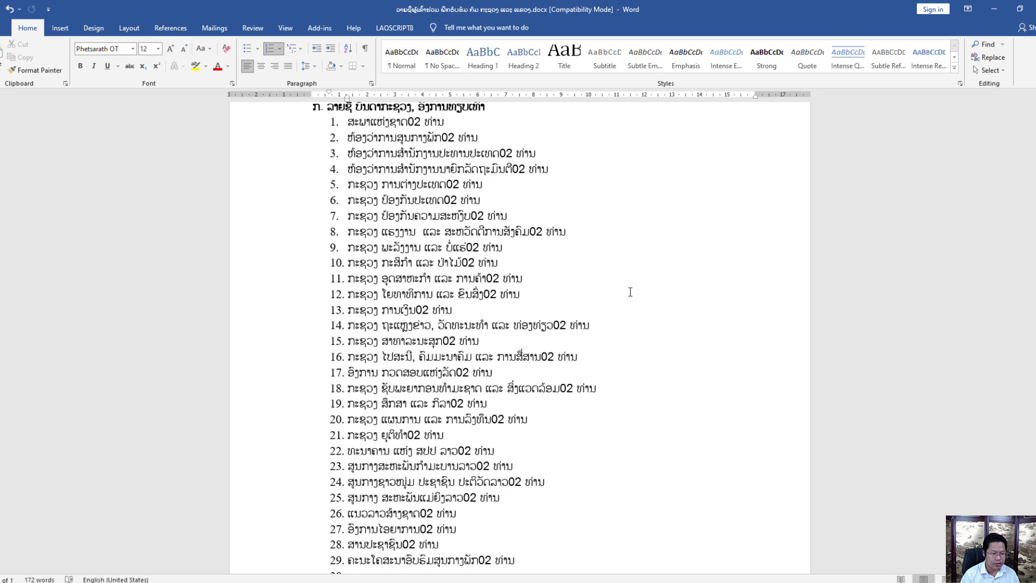
pyautogui.scroll(-2, 620, 372)
pyautogui.keyDown('ctrl'); pyautogui.scroll(-2, 581, 382); pyautogui.keyUp('ctrl')
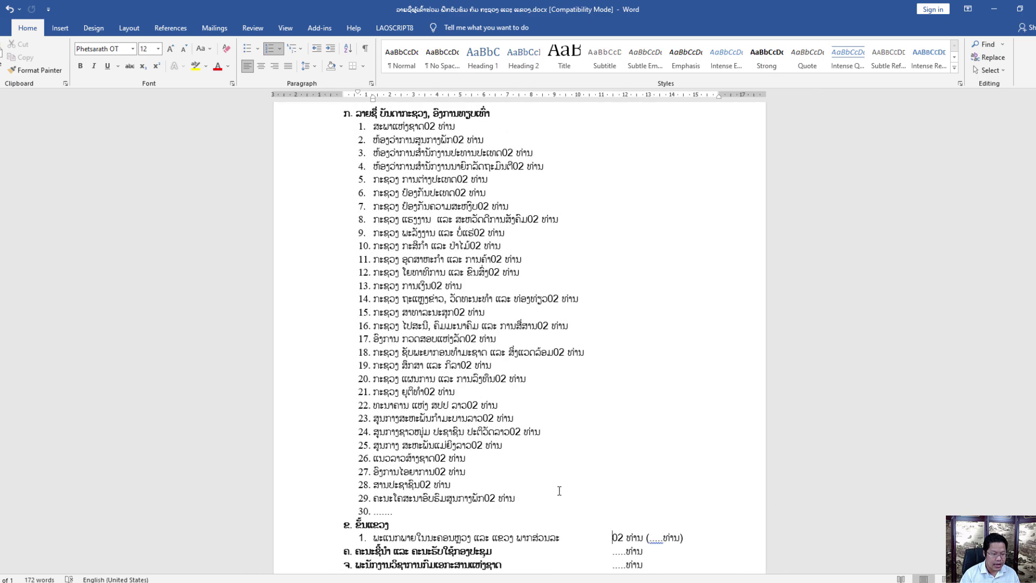
pyautogui.moveTo(542, 493); pyautogui.dragTo(328, 124)
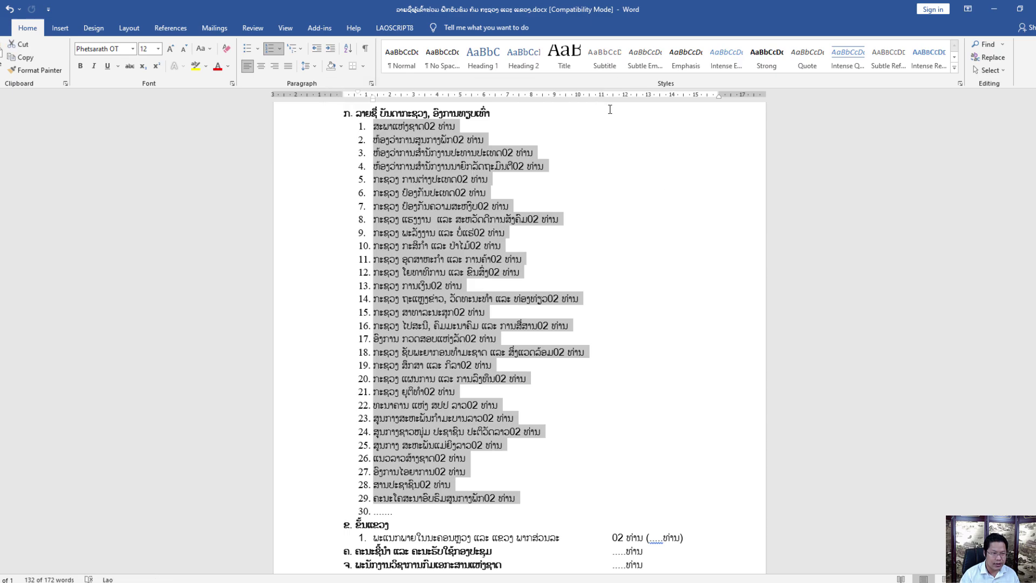
pyautogui.scroll(1, 587, 139)
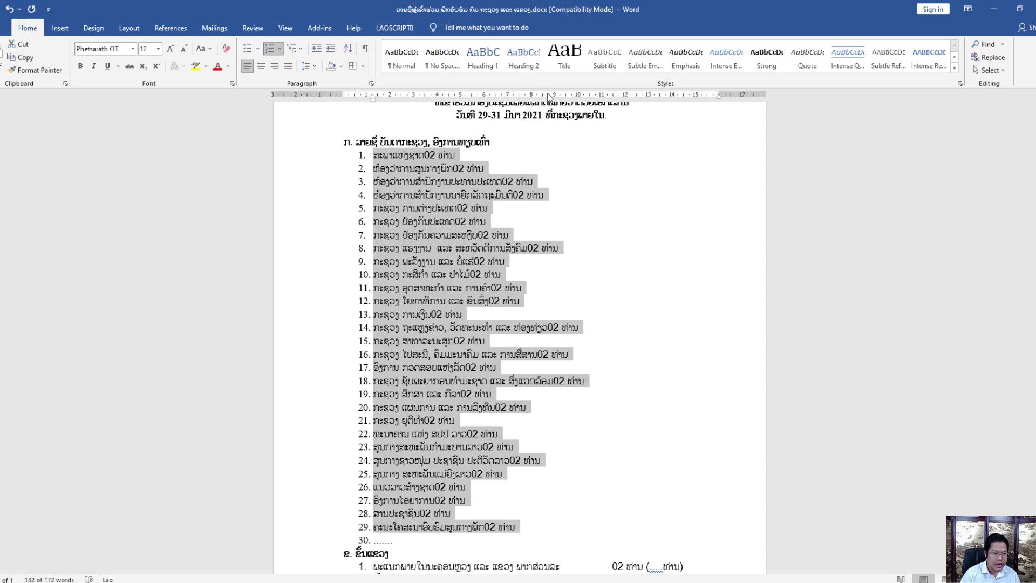
pyautogui.moveTo(549, 97); pyautogui.dragTo(612, 99)
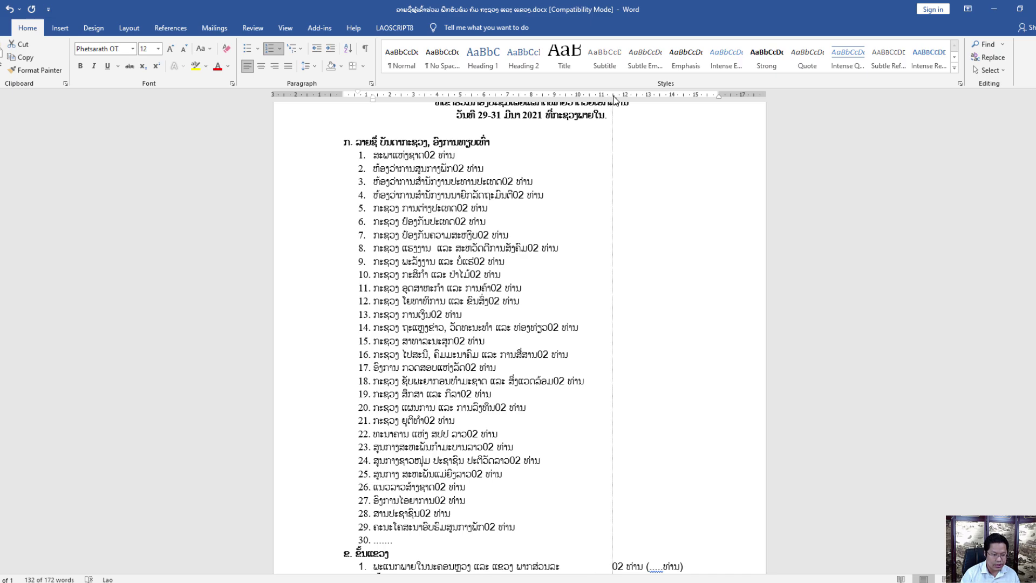
pyautogui.moveTo(614, 99); pyautogui.dragTo(614, 99)
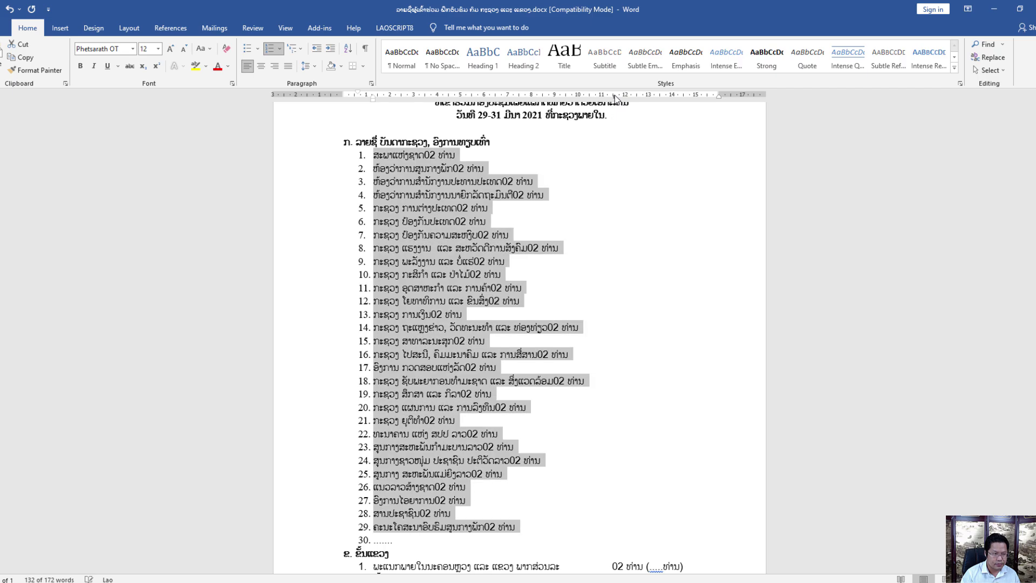
pyautogui.click(595, 141)
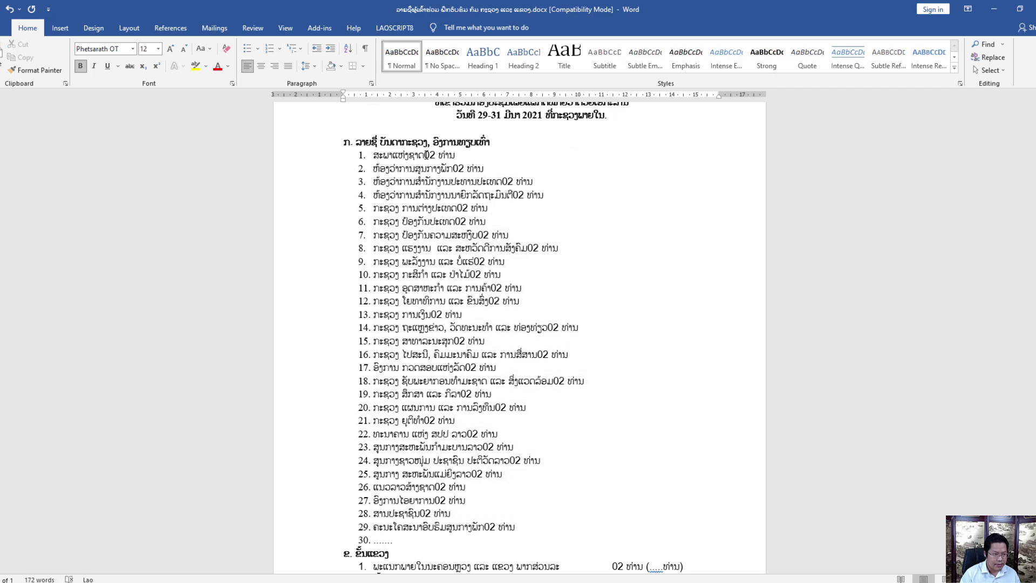
# Step: Insert a tab before 02 ທ່ານ in items 1 and 2 of section ກ, with the on-screen keyboard shown meanwhile
pyautogui.click(425, 155)
pyautogui.keyDown('ctrl'); pyautogui.scroll(4, 425, 155); pyautogui.keyUp('ctrl')
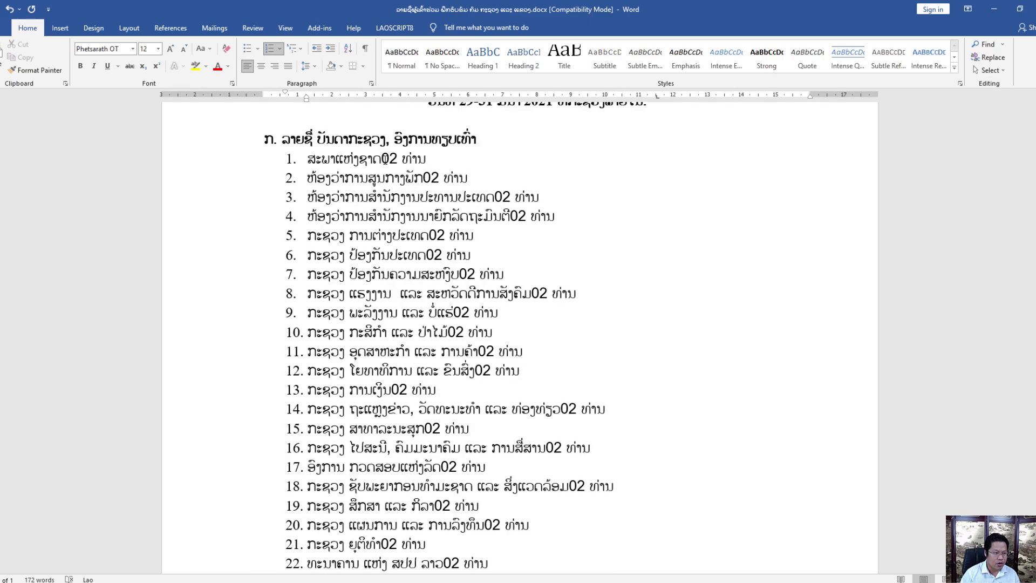
pyautogui.keyDown('ctrl'); pyautogui.scroll(-3, 605, 511); pyautogui.keyUp('ctrl')
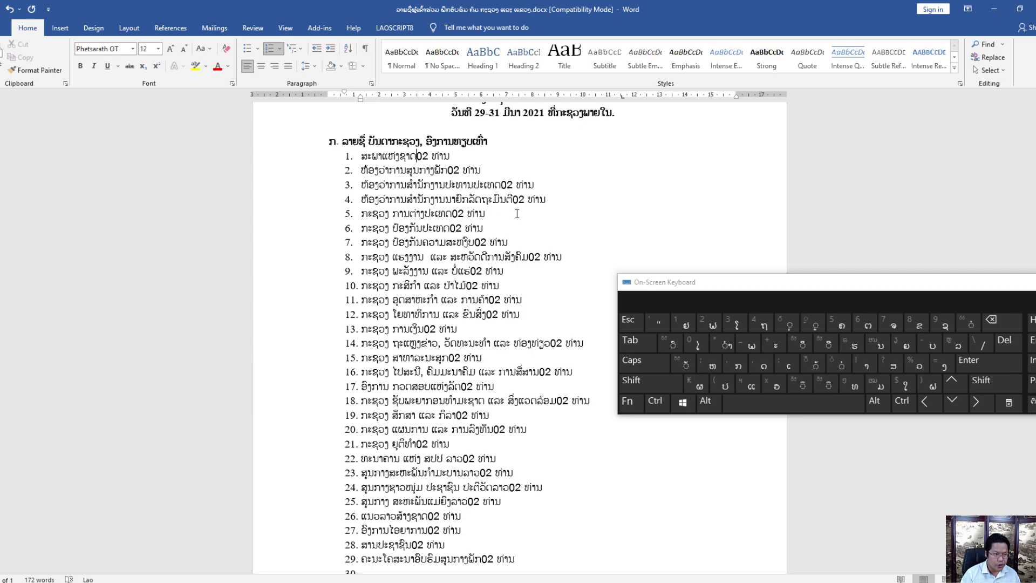
pyautogui.press('ctrl')
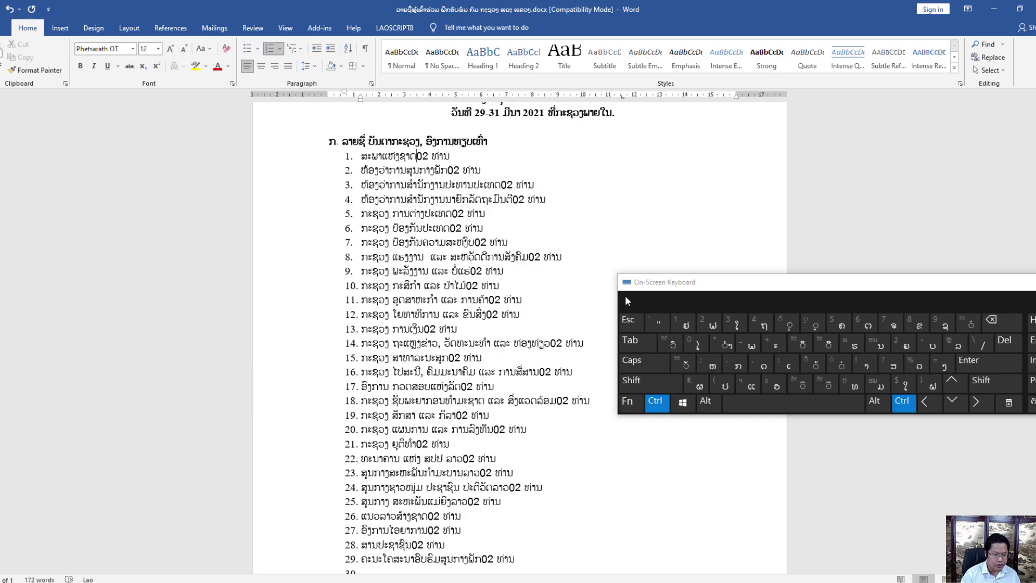
pyautogui.click(638, 345)
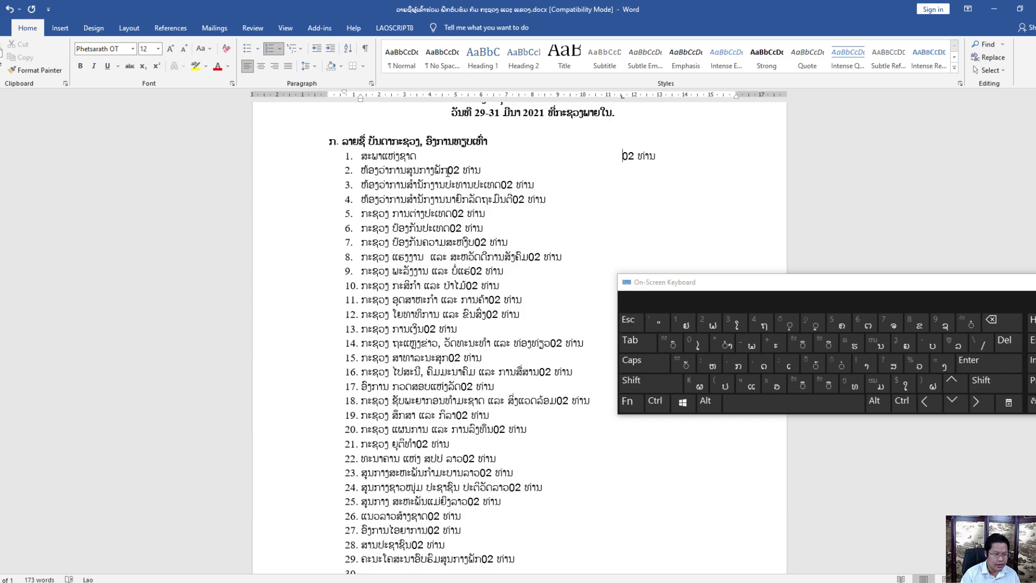
pyautogui.press('ctrl')
pyautogui.click(642, 342)
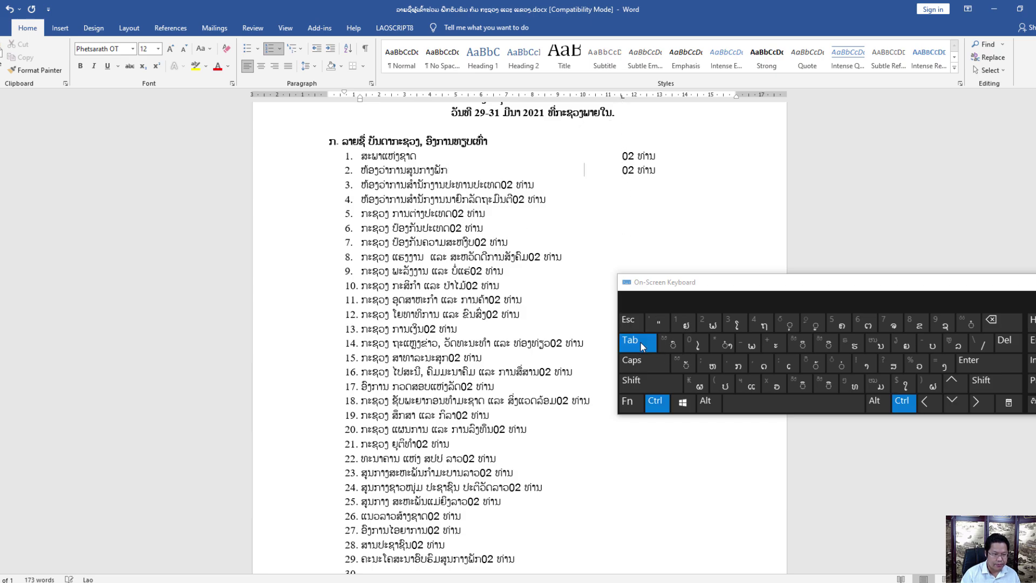
# Step: Insert a tab before 02 ທ່ານ in items 3 to 6 to line the counts up at the tab stop
pyautogui.click(500, 186)
pyautogui.click(655, 400)
pyautogui.click(634, 341)
pyautogui.click(654, 400)
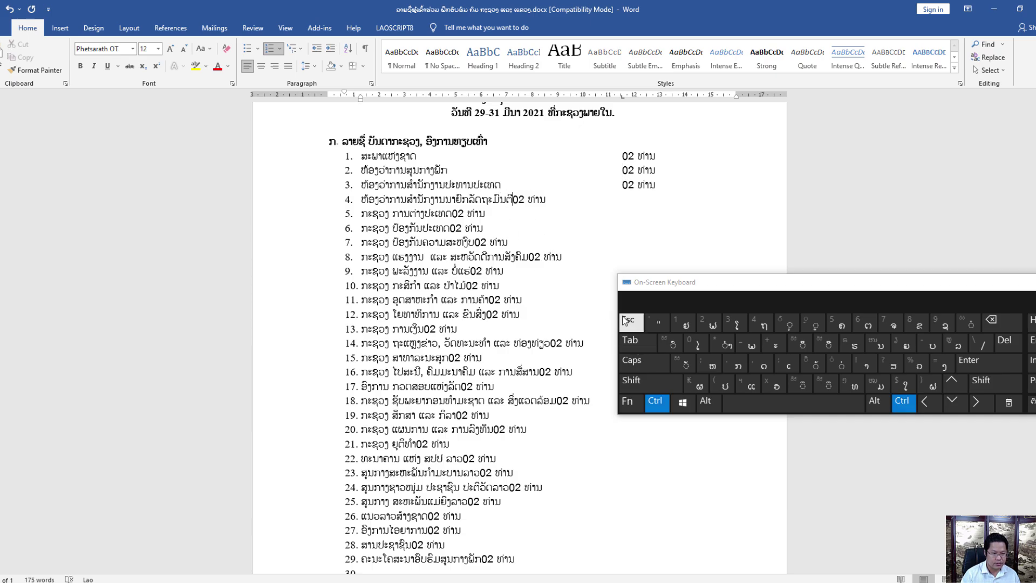
pyautogui.click(630, 343)
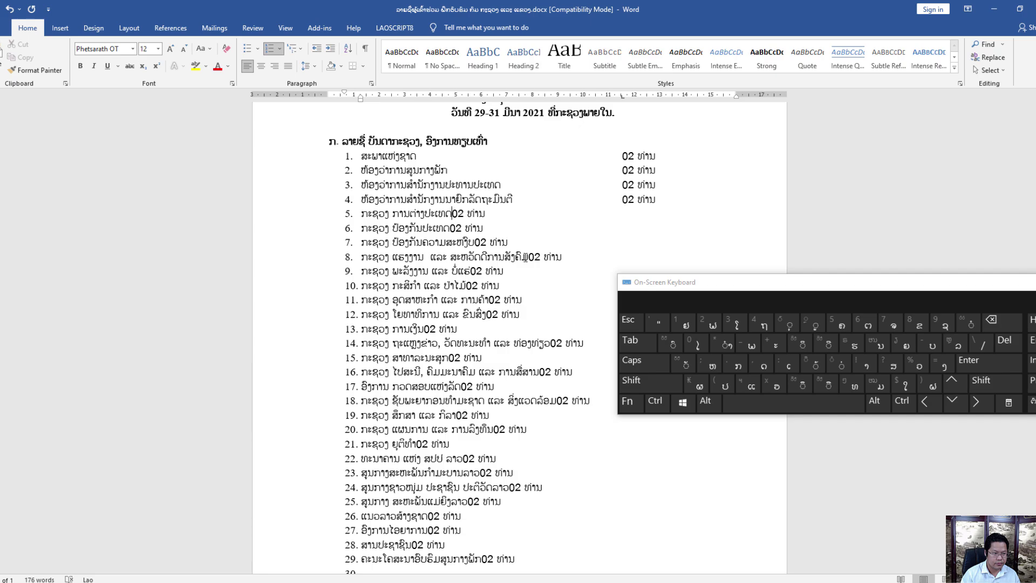
pyautogui.click(654, 400)
pyautogui.click(631, 342)
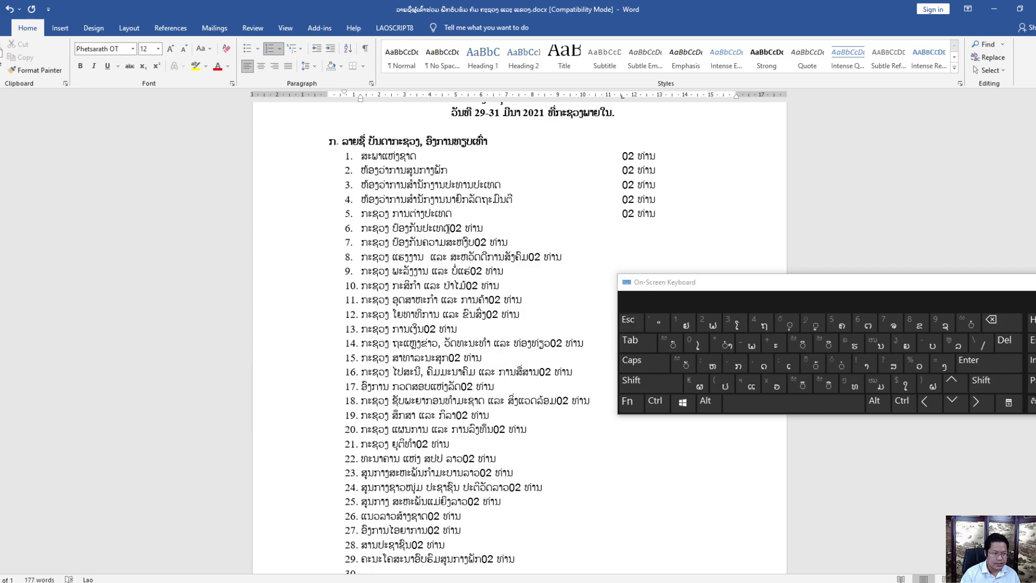
pyautogui.click(448, 228)
pyautogui.click(655, 400)
pyautogui.click(631, 342)
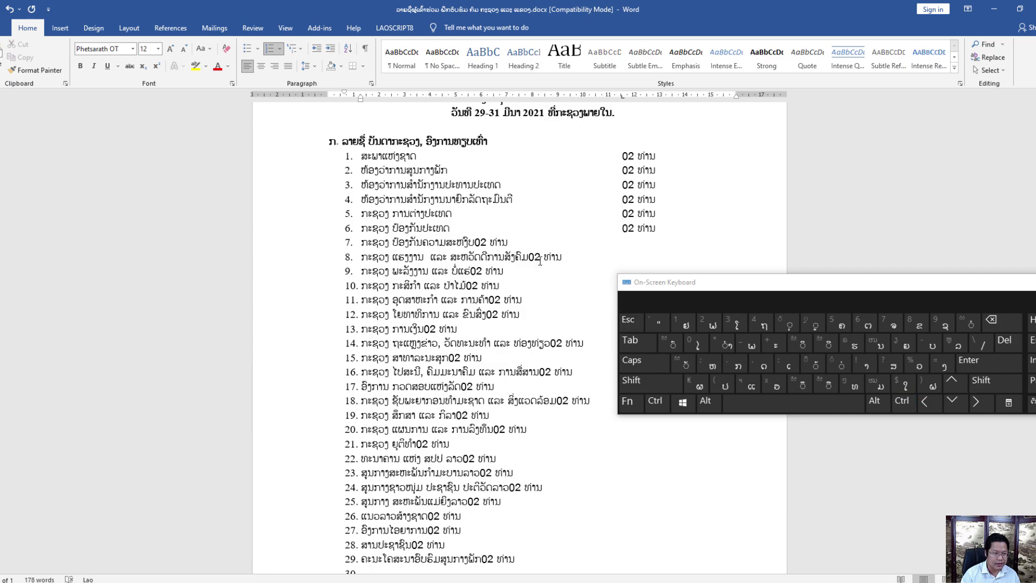
# Step: Try aligning 02 ທ່ານ in items 7 and 8 with manually entered spaces, and delete those gaps again
pyautogui.click(491, 242)
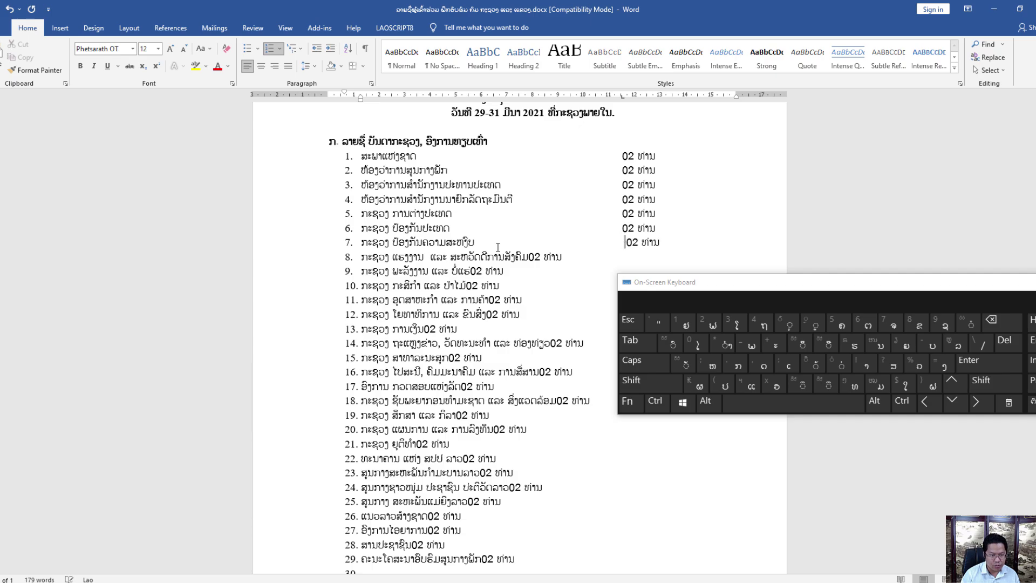
pyautogui.press('BackSpace')
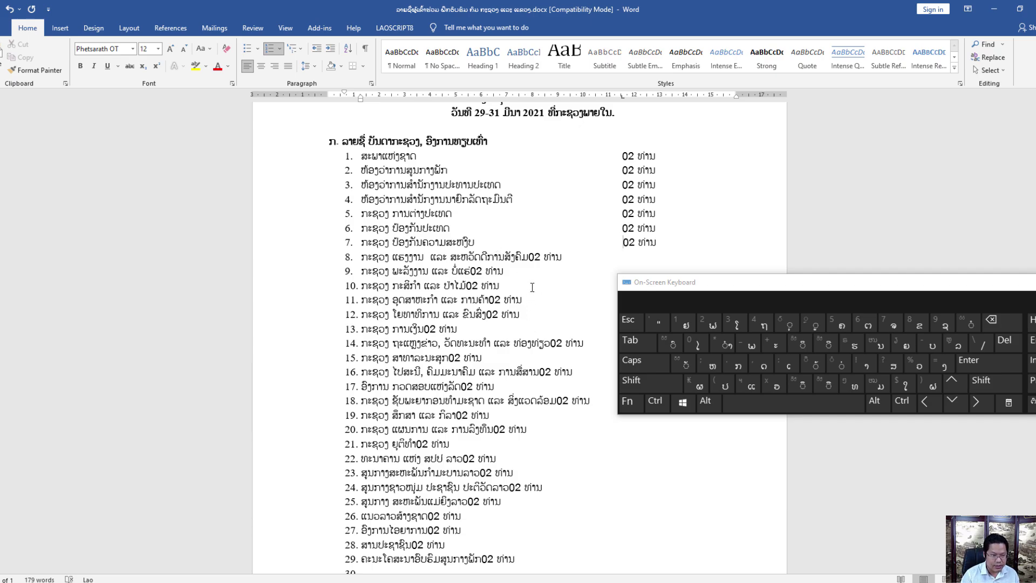
pyautogui.click(529, 256)
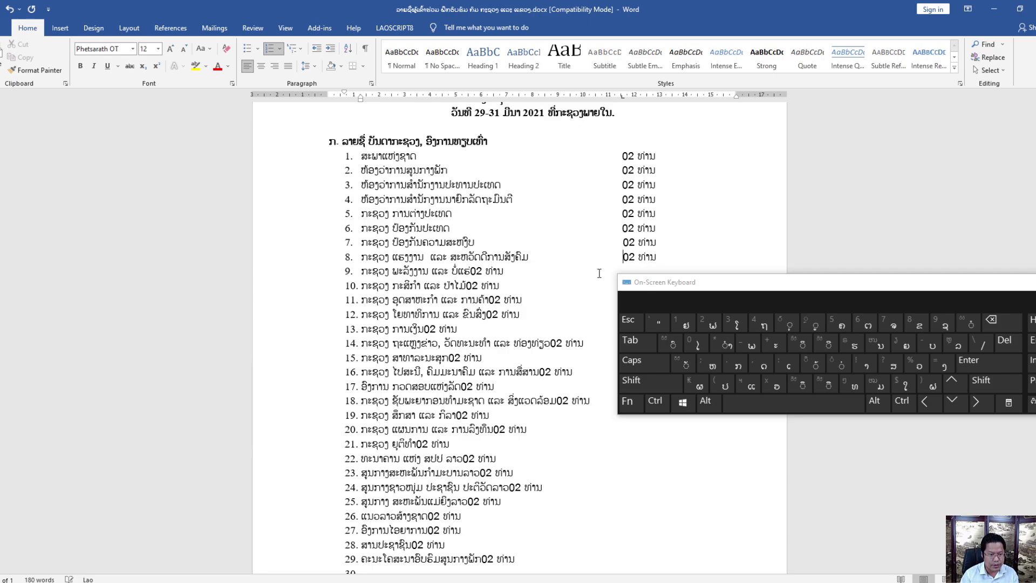
pyautogui.moveTo(623, 242); pyautogui.dragTo(474, 241)
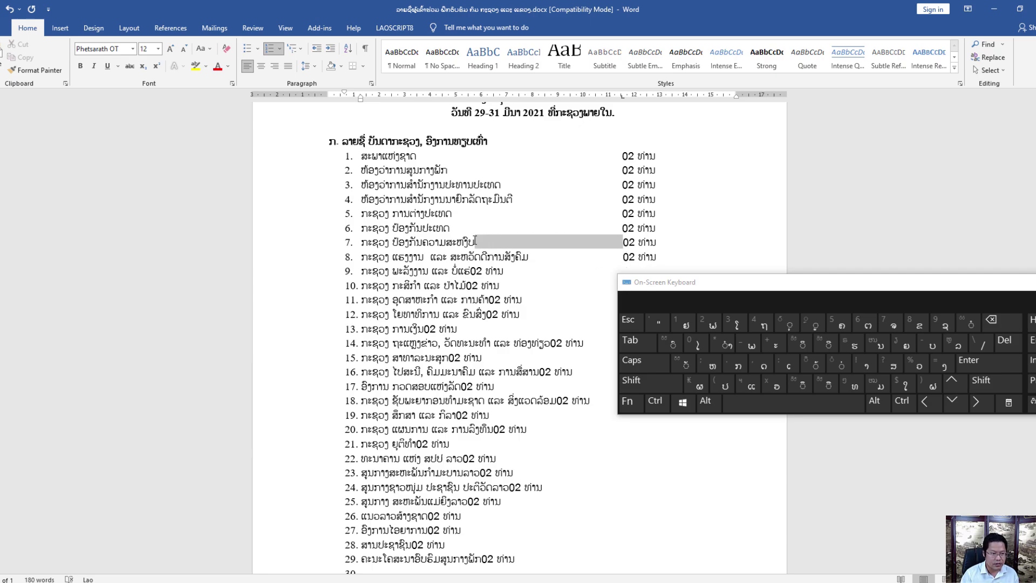
pyautogui.press('Delete')
pyautogui.moveTo(623, 256); pyautogui.dragTo(527, 258)
pyautogui.press('Delete')
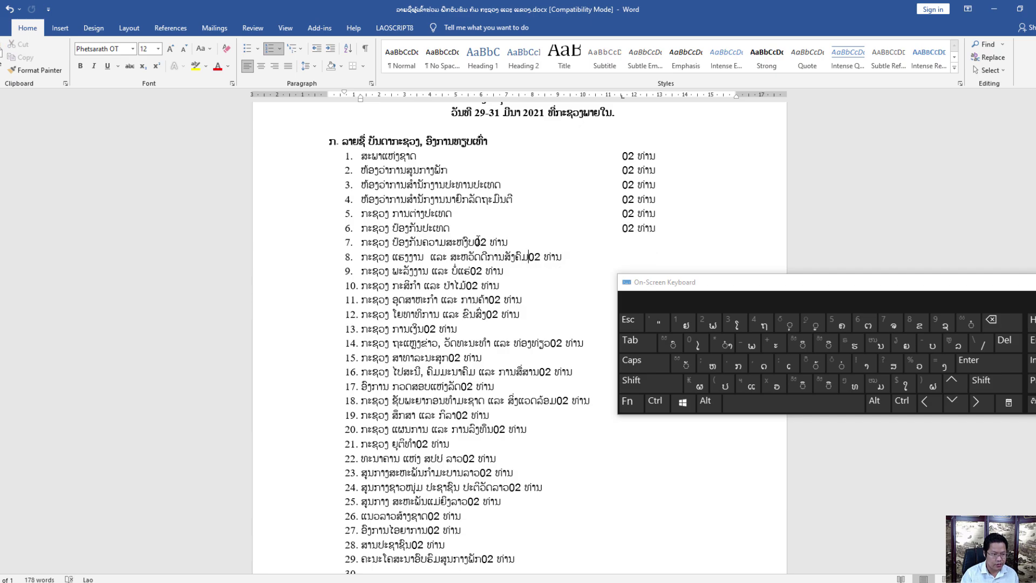
# Step: Insert a tab before 02 ທ່ານ in items 7 to 13 so their counts align at the tab stop
pyautogui.click(475, 241)
pyautogui.press('Tab')
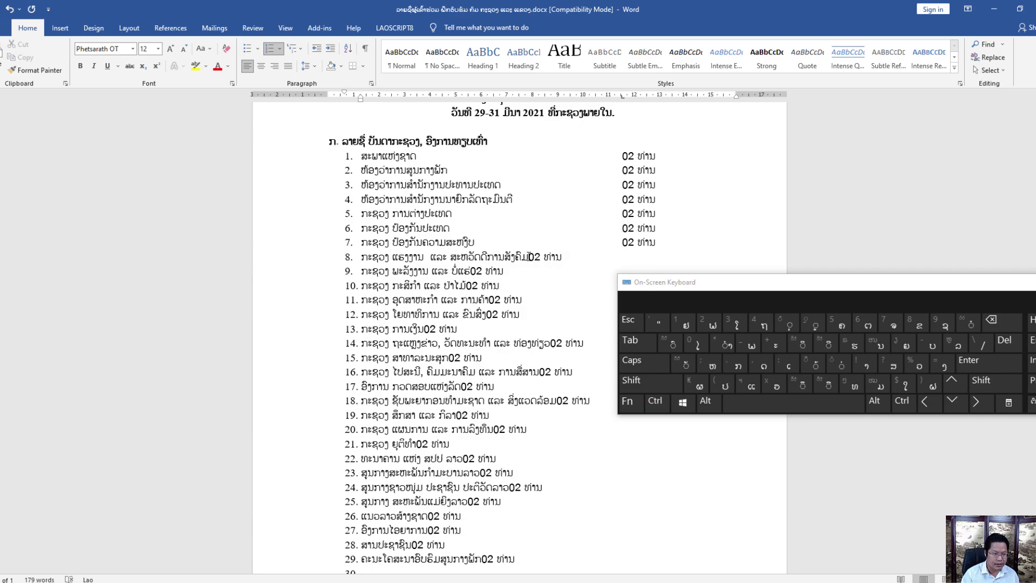
pyautogui.click(528, 257)
pyautogui.press('Tab')
pyautogui.click(470, 271)
pyautogui.press('Tab')
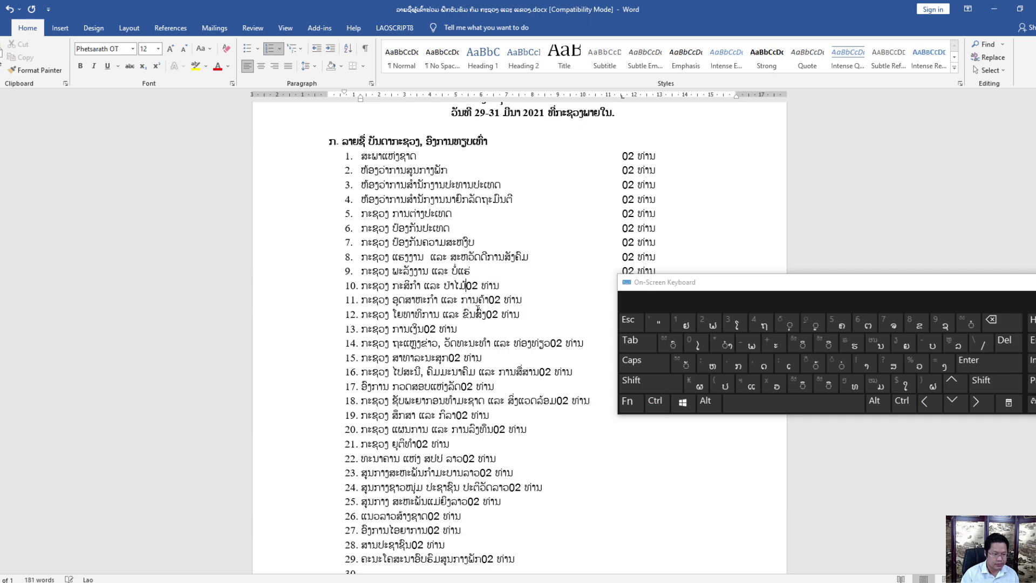
pyautogui.press('Tab')
pyautogui.press('Tab')
pyautogui.click(485, 314)
pyautogui.press('Tab')
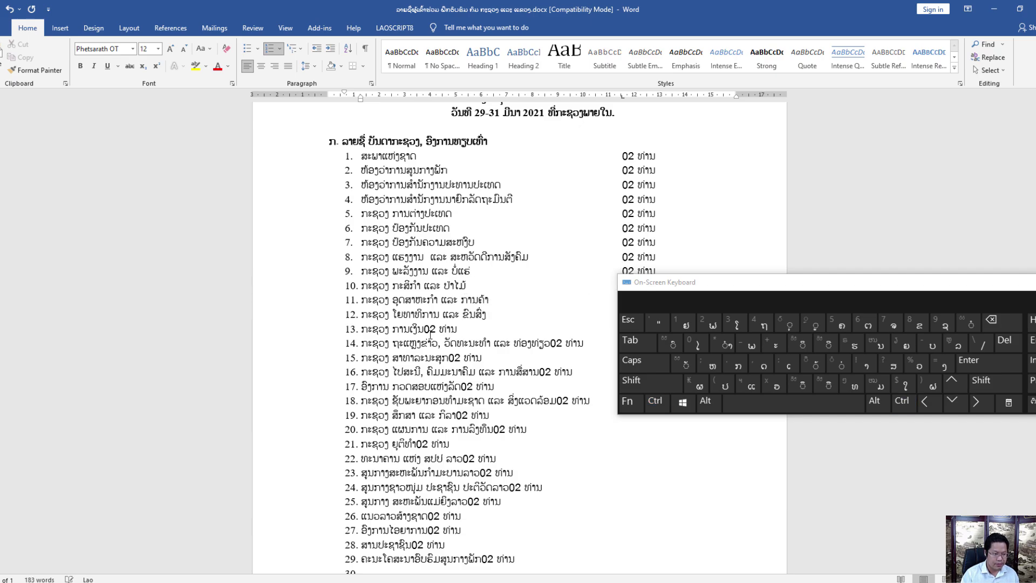
pyautogui.click(425, 329)
pyautogui.press('Tab')
# Step: Move the on-screen keyboard clear of the counts and insert a tab before 02 ທ່ານ in items 14 to 19
pyautogui.moveTo(714, 282); pyautogui.dragTo(833, 277)
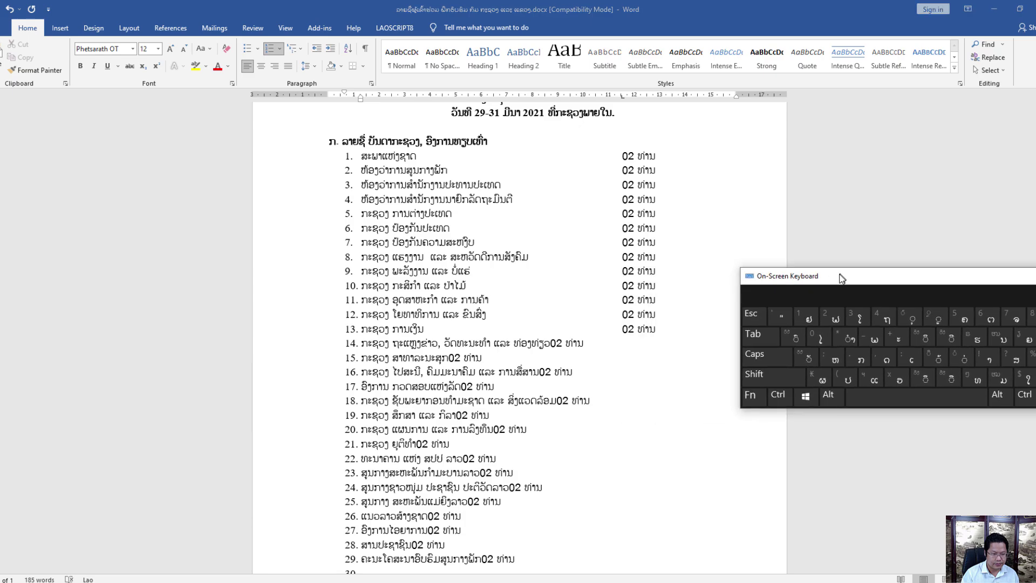
pyautogui.click(550, 343)
pyautogui.press('Tab')
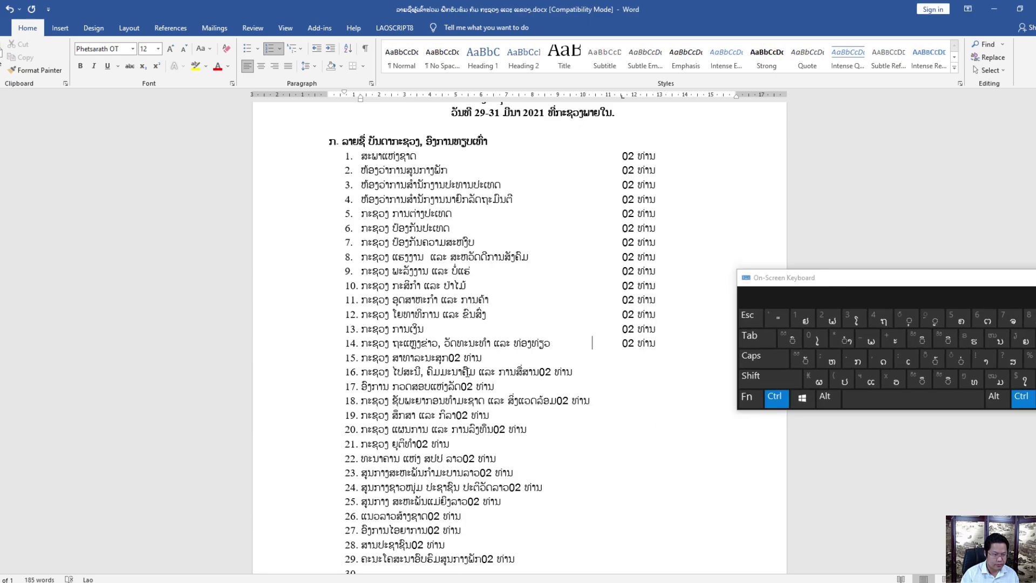
pyautogui.click(448, 358)
pyautogui.press('Tab')
pyautogui.click(539, 372)
pyautogui.press('Tab')
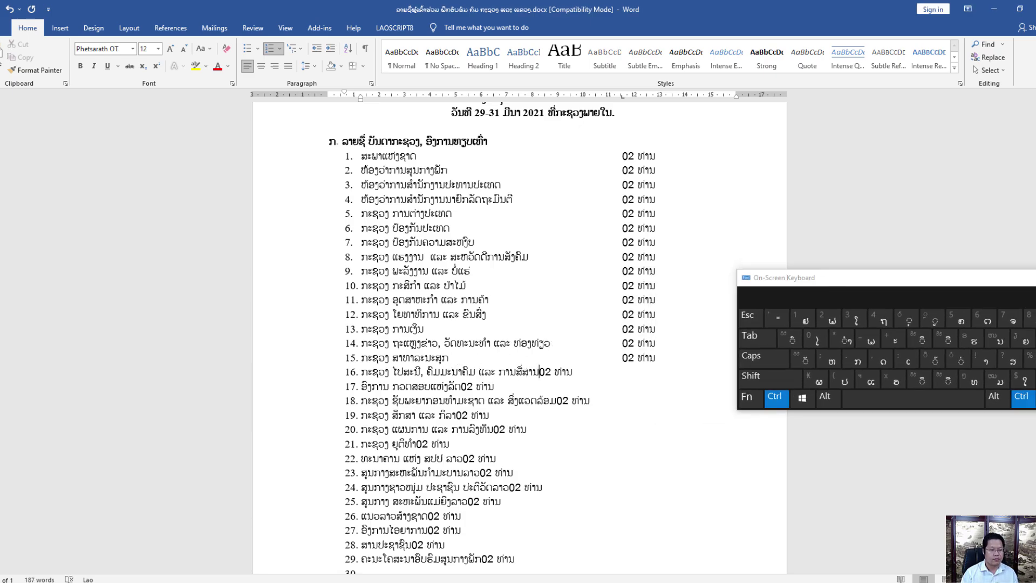
pyautogui.click(461, 386)
pyautogui.press('Tab')
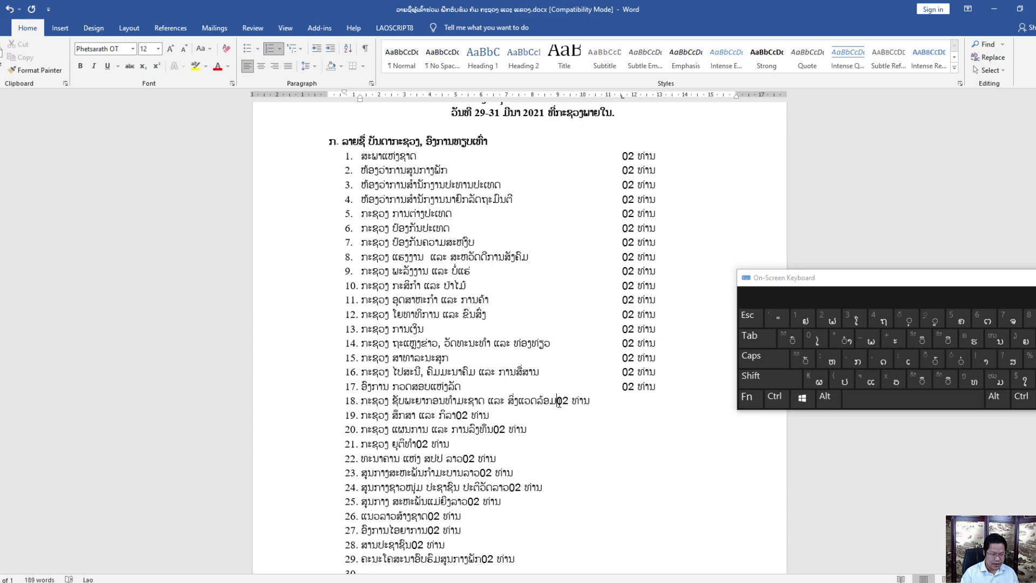
pyautogui.press('Tab')
pyautogui.click(456, 415)
pyautogui.press('Tab')
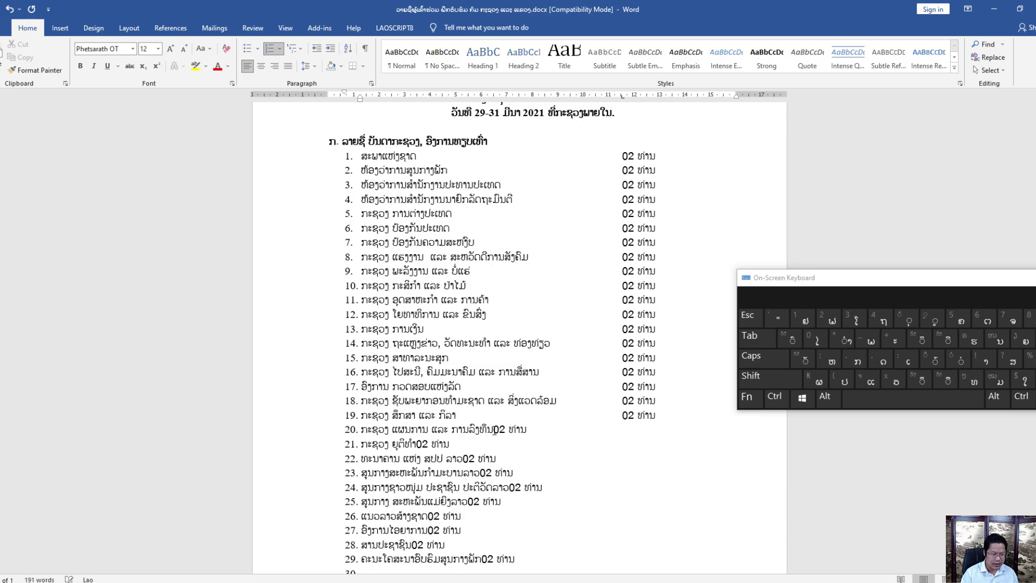
# Step: Insert a tab before 02 ທ່ານ in items 20 to 24 of the ministries and organisations list
pyautogui.click(495, 429)
pyautogui.press('Tab')
pyautogui.click(417, 444)
pyautogui.press('Tab')
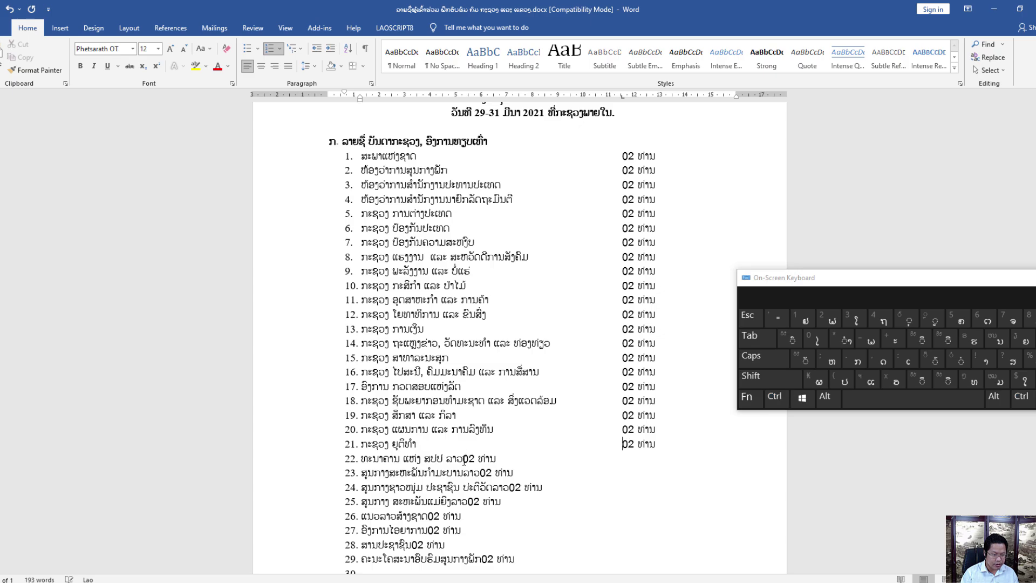
pyautogui.click(464, 458)
pyautogui.press('Tab')
pyautogui.click(480, 472)
pyautogui.press('Tab')
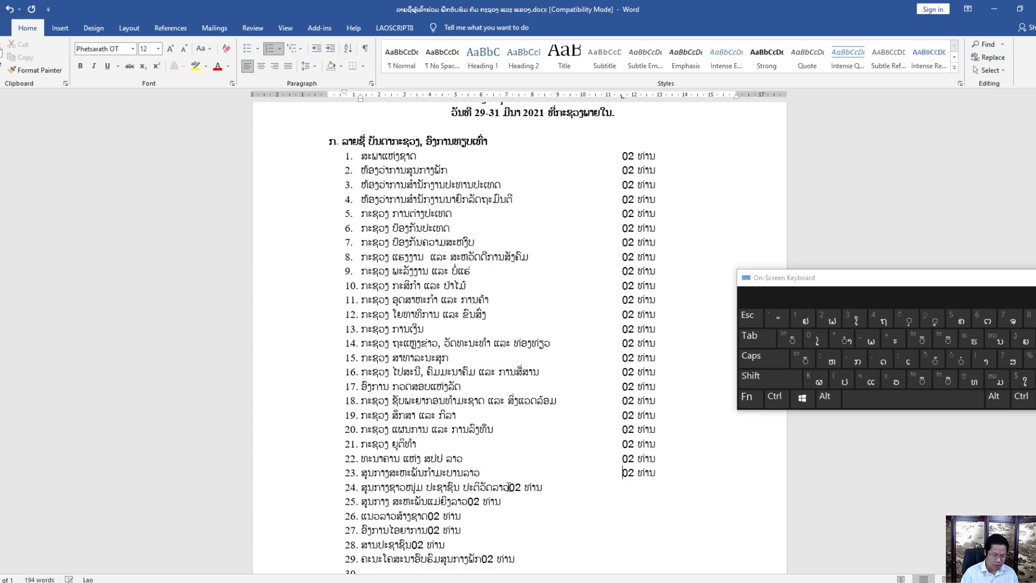
pyautogui.click(511, 487)
pyautogui.press('Tab')
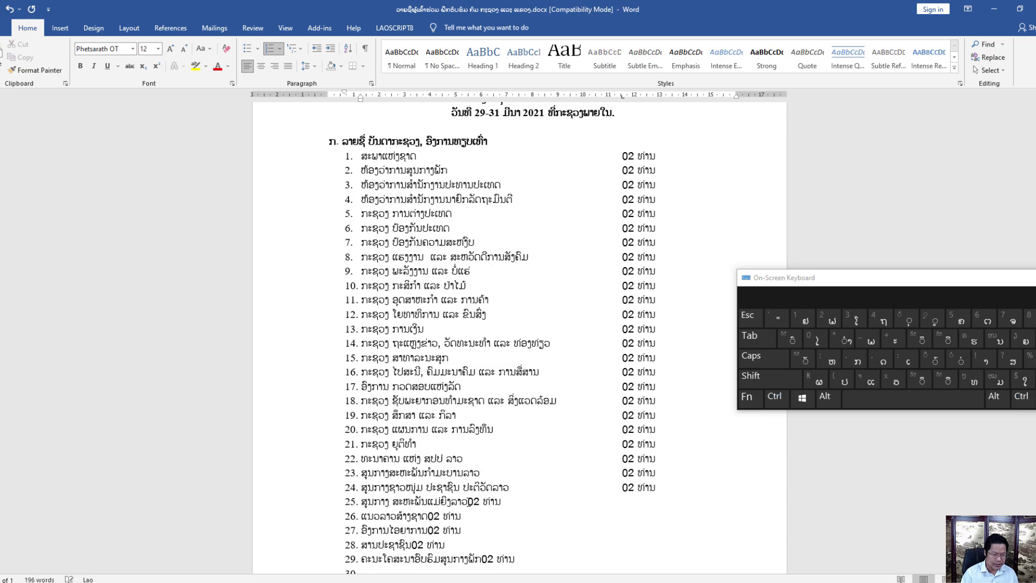
# Step: Insert a tab before 02 ທ່ານ in items 25 to 29 of the ministries and organisations list
pyautogui.press('Tab')
pyautogui.click(427, 515)
pyautogui.press('Tab')
pyautogui.click(427, 530)
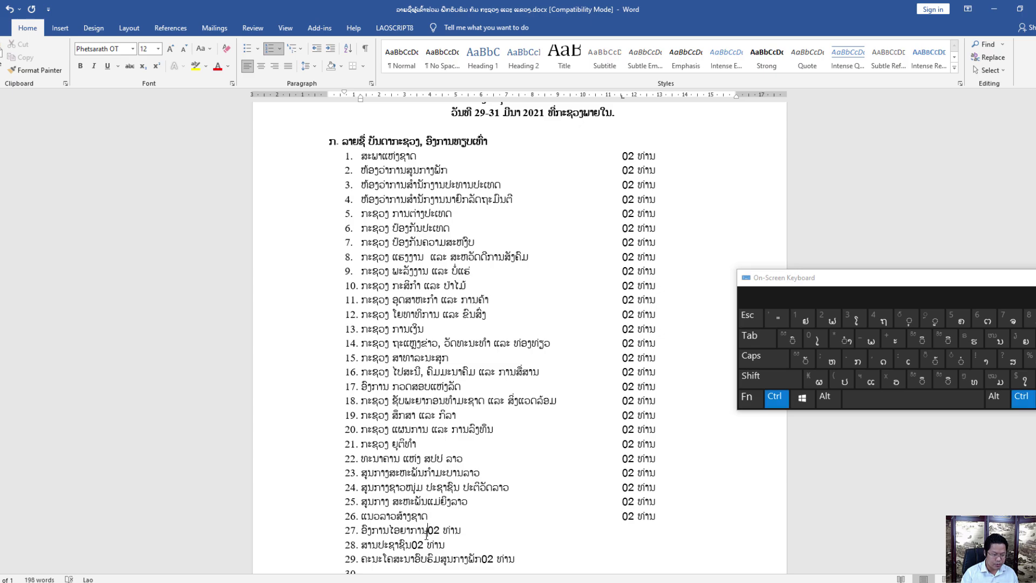
pyautogui.press('Tab')
pyautogui.click(411, 544)
pyautogui.press('Tab')
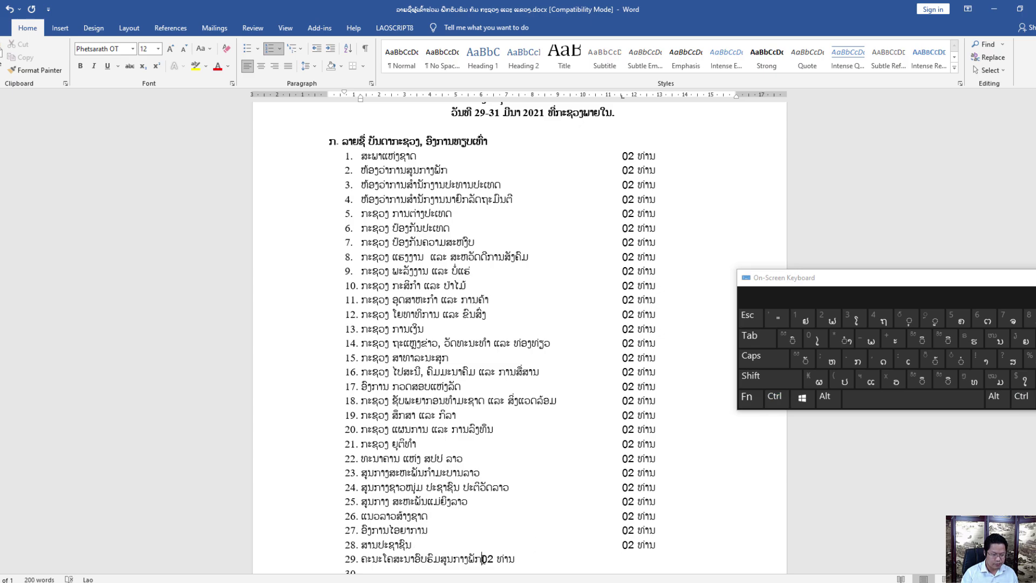
pyautogui.press('Tab')
pyautogui.scroll(-5, 630, 200)
pyautogui.scroll(3, 630, 200)
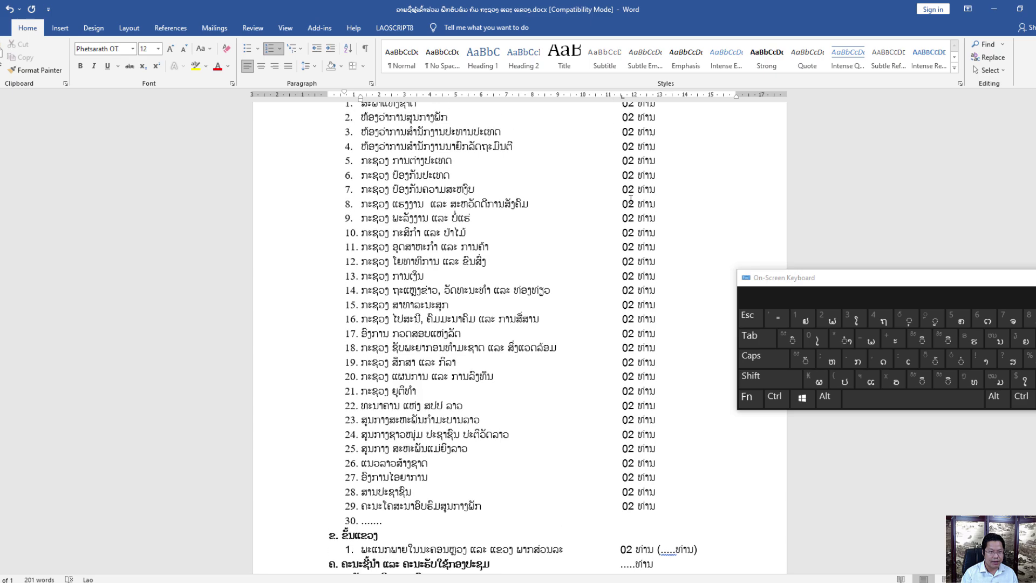
# Step: Move the tab stop of list items 1 to 29 to about 9.25 cm so the counts sit closer to the names
pyautogui.scroll(3, 630, 199)
pyautogui.scroll(-3, 621, 416)
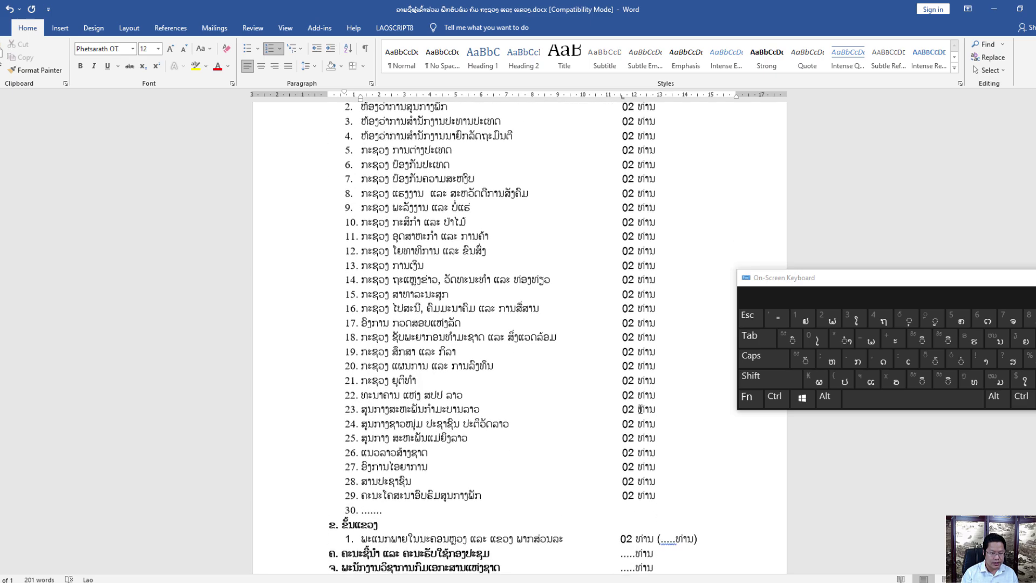
pyautogui.scroll(2, 545, 306)
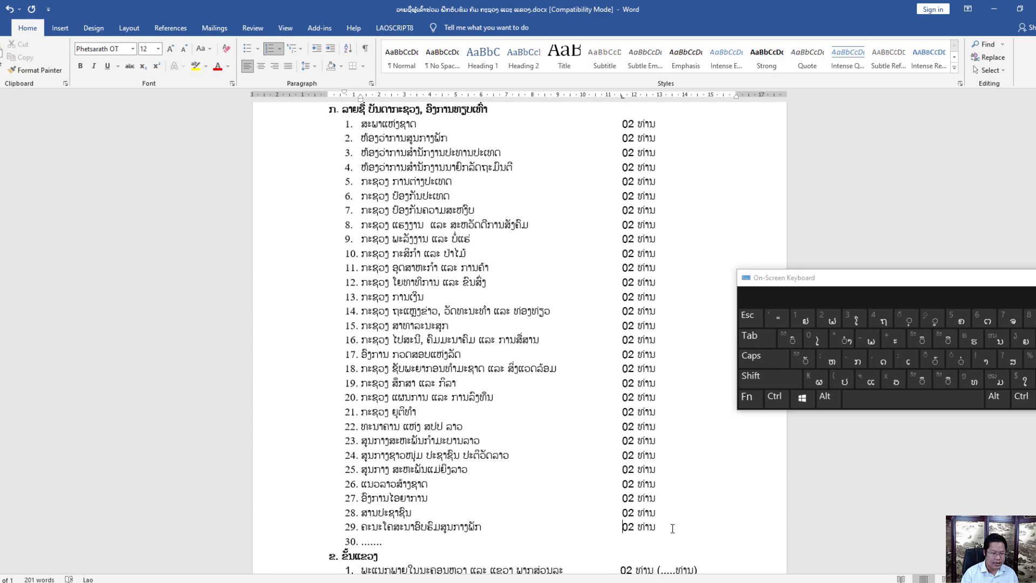
pyautogui.moveTo(674, 529); pyautogui.dragTo(361, 122)
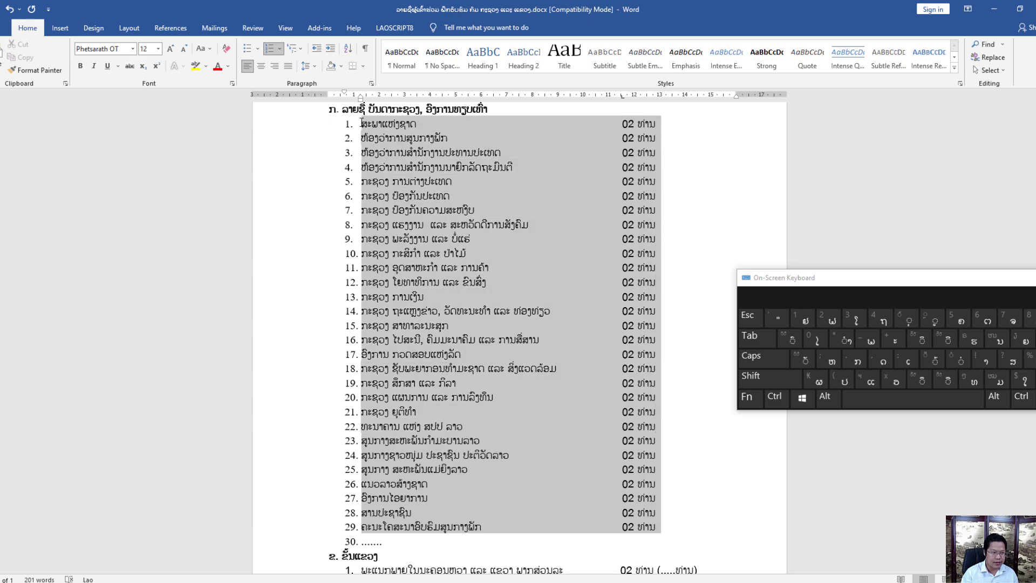
pyautogui.scroll(1, 695, 225)
pyautogui.moveTo(621, 96); pyautogui.dragTo(565, 98)
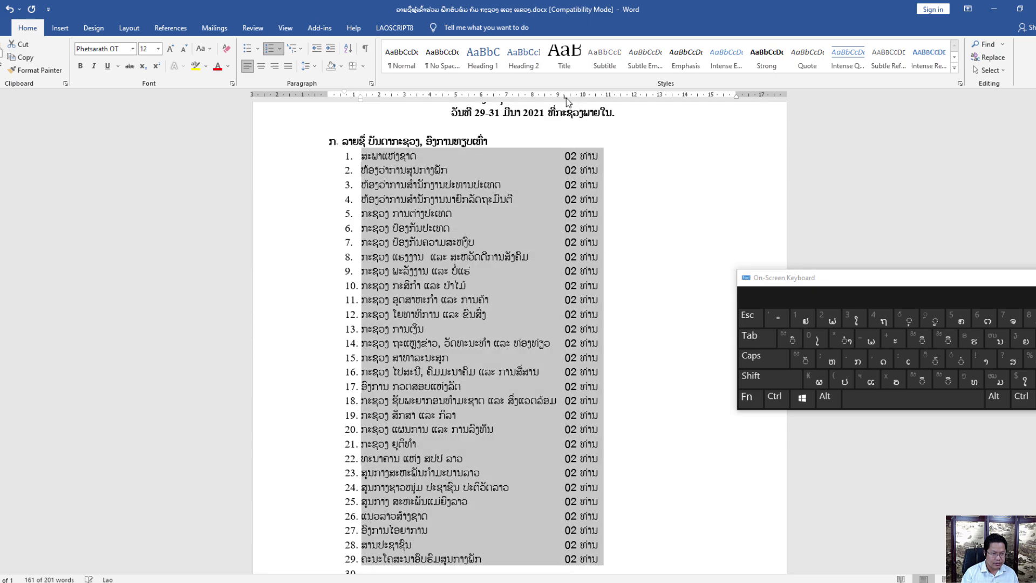
pyautogui.click(613, 269)
pyautogui.keyDown('ctrl'); pyautogui.scroll(-1, 626, 287); pyautogui.keyUp('ctrl')
pyautogui.keyDown('ctrl'); pyautogui.scroll(-1, 627, 287); pyautogui.keyUp('ctrl')
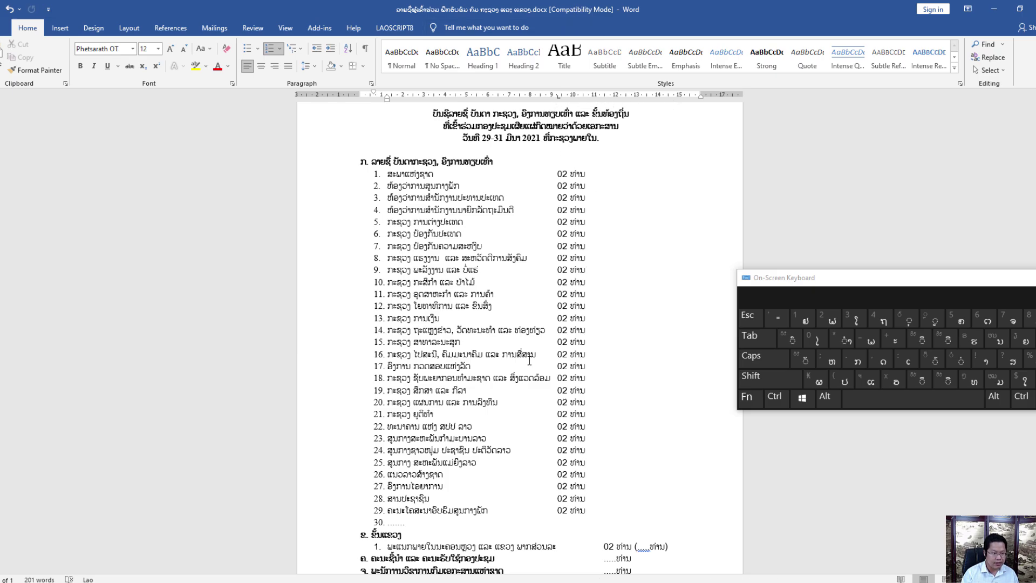
pyautogui.scroll(-2, 504, 360)
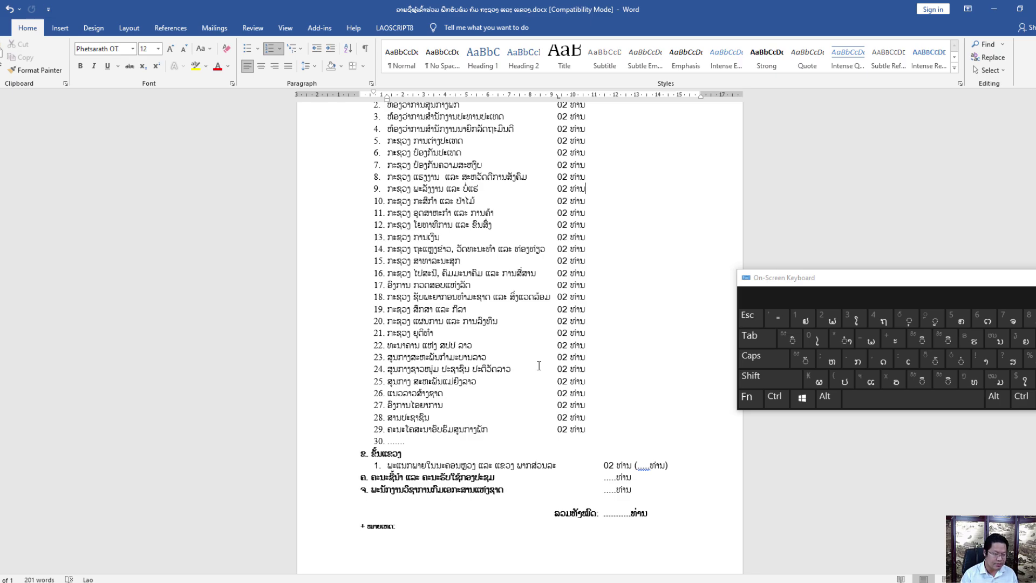
pyautogui.scroll(-1, 544, 374)
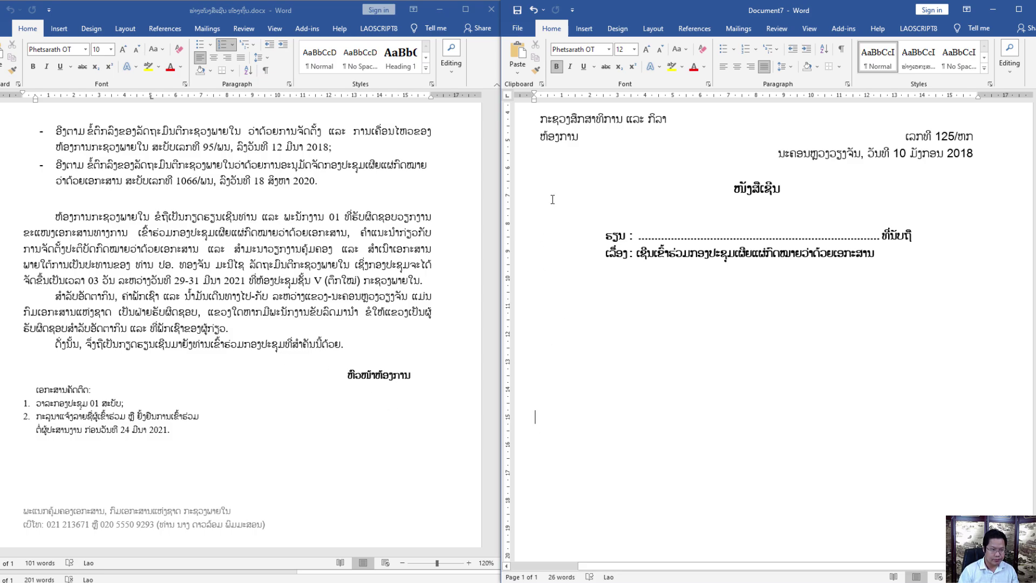
# Step: In the new invitation letter, insert a table with one row and two columns and enter ຫົວໜ້າຫ້ອງການ in its second cell
pyautogui.click(583, 29)
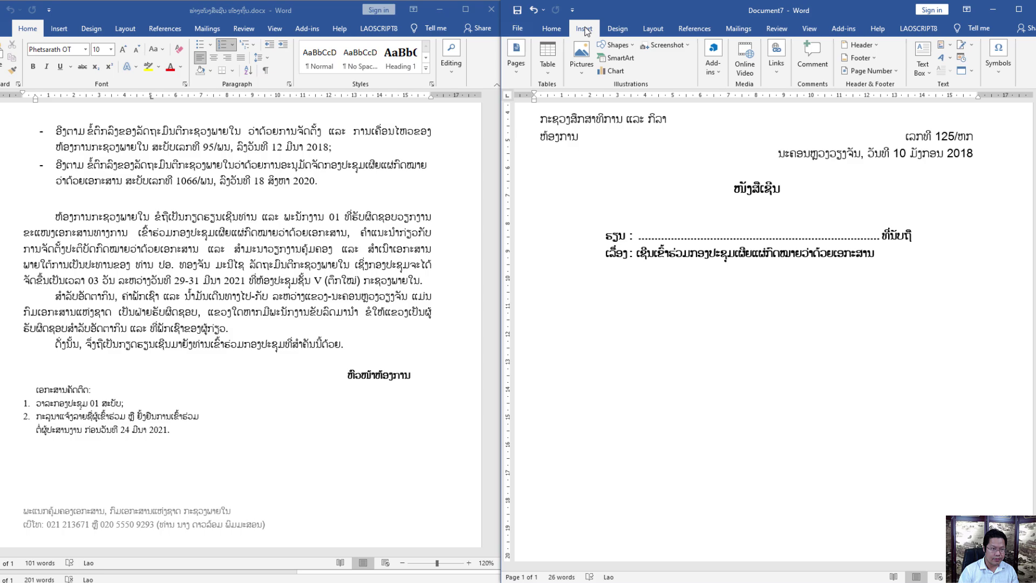
pyautogui.click(548, 56)
pyautogui.click(556, 101)
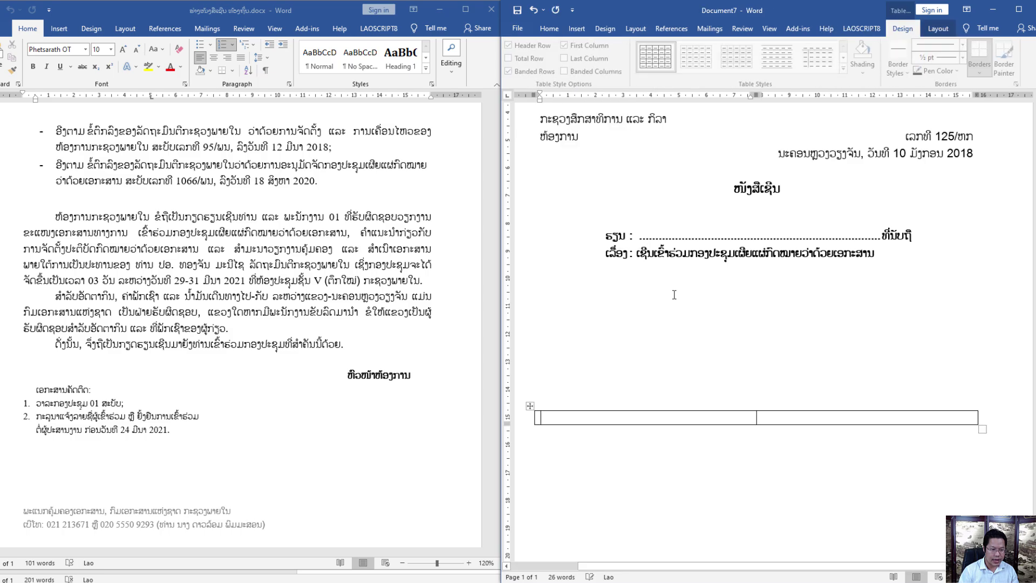
pyautogui.click(904, 418)
pyautogui.write('ທີ່')
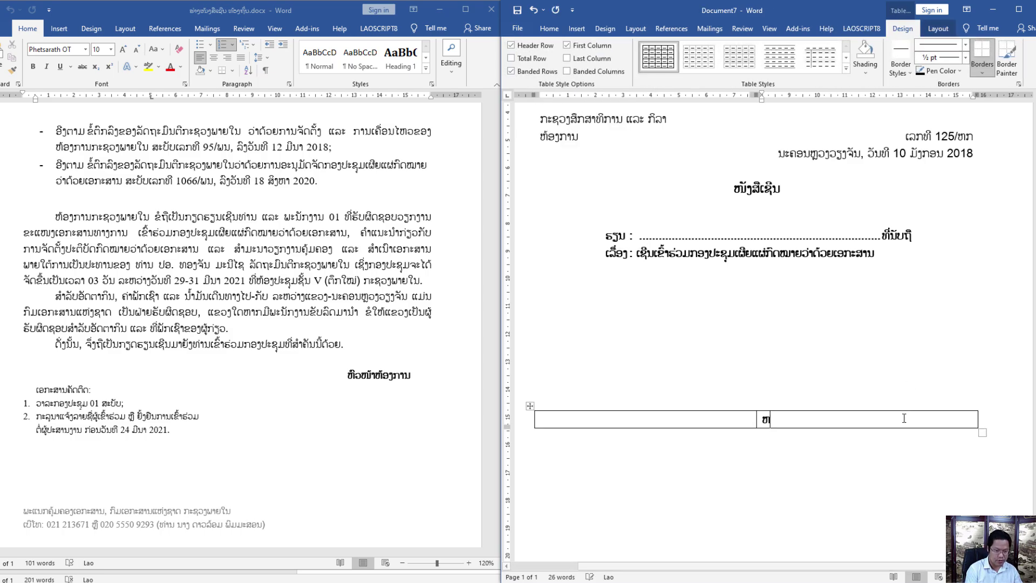
pyautogui.write('ນ')
pyautogui.press('BackSpace')
pyautogui.write('ົວໜ້າຫ້ອງການ')
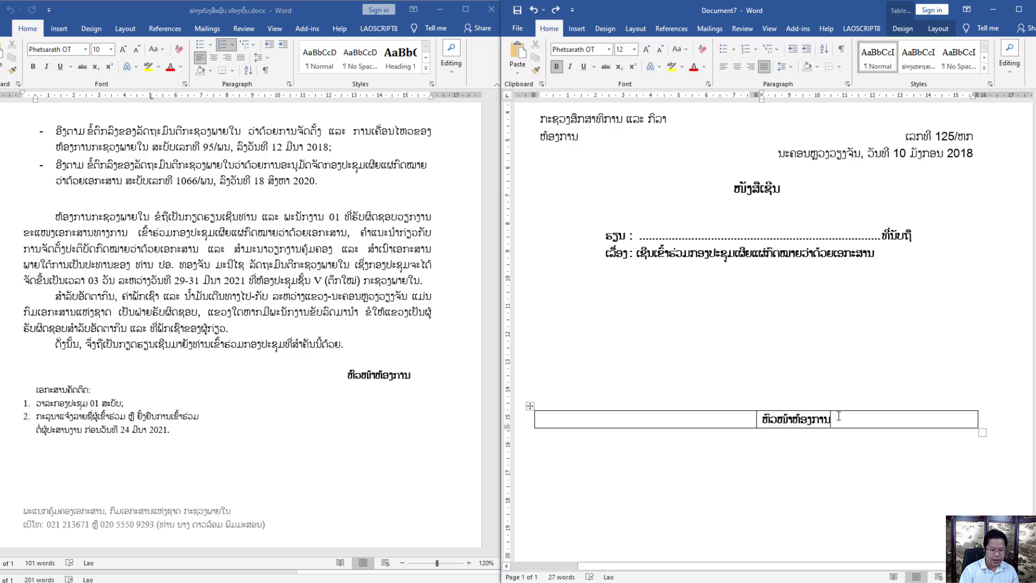
# Step: Try centring ຫົວໜ້າຫ້ອງການ in its table cell, and restore its justified alignment
pyautogui.moveTo(837, 417); pyautogui.dragTo(761, 419)
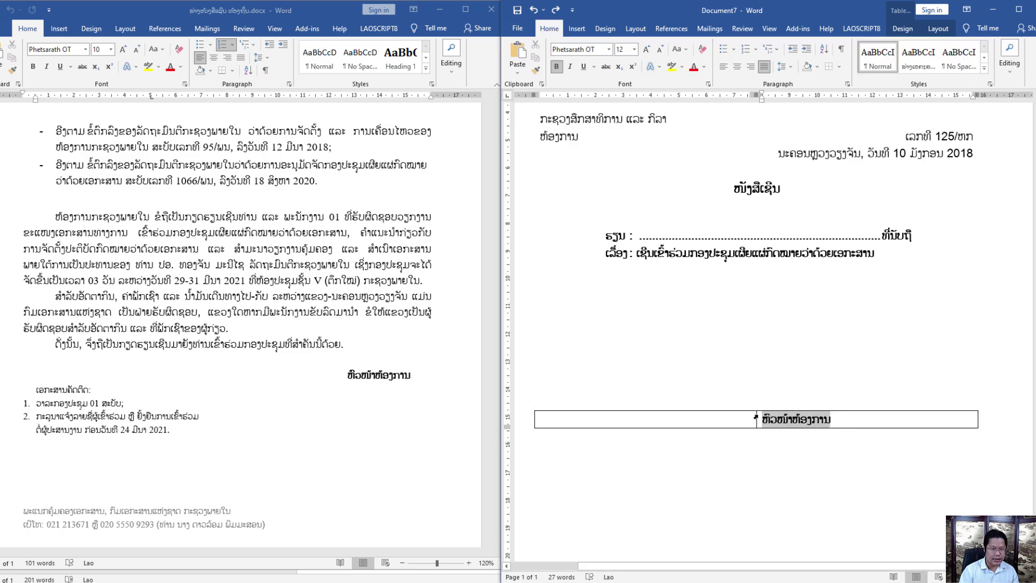
pyautogui.click(737, 67)
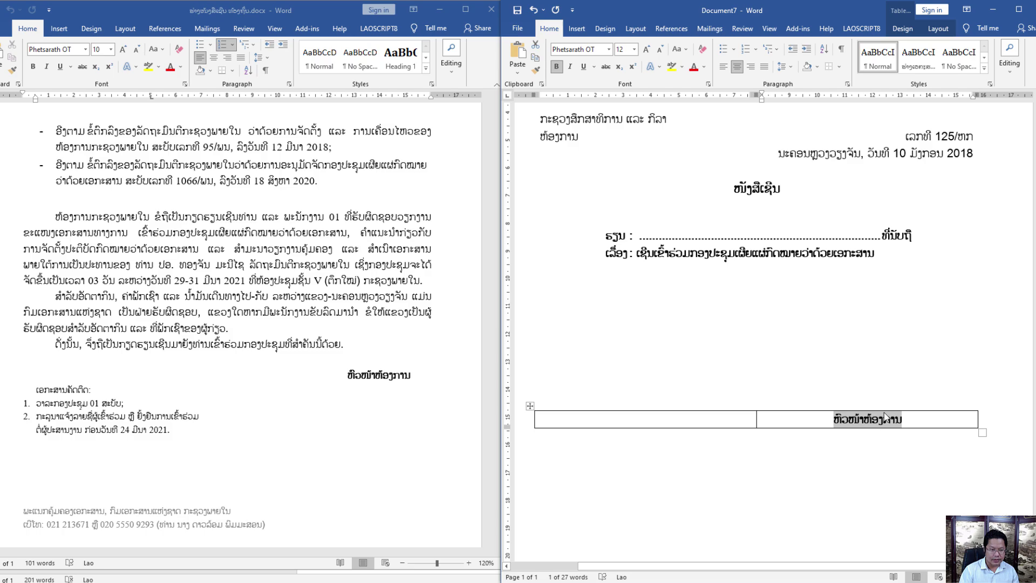
pyautogui.click(831, 421)
pyautogui.doubleClick(832, 420)
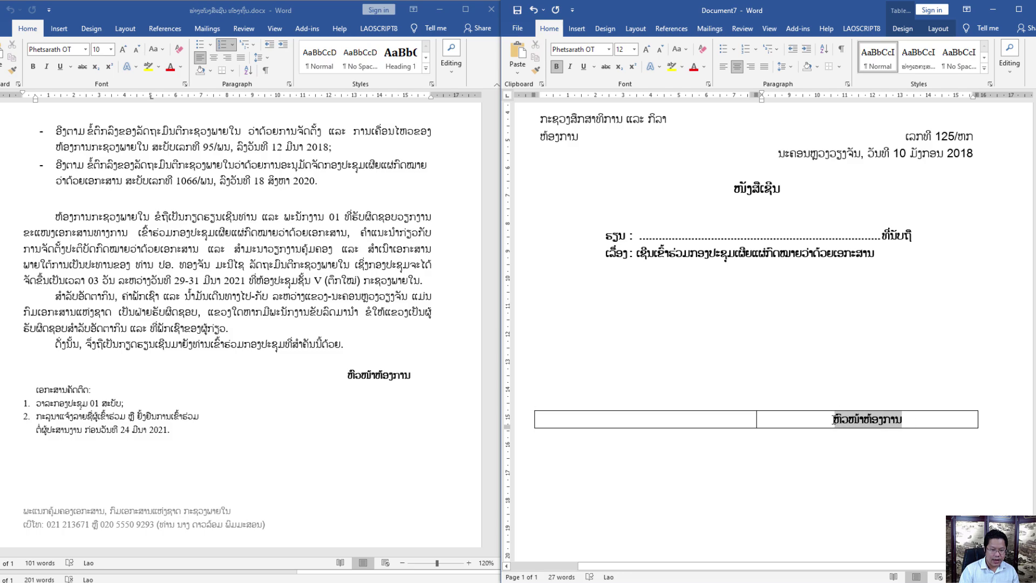
pyautogui.hotkey('ctrl', 'j')
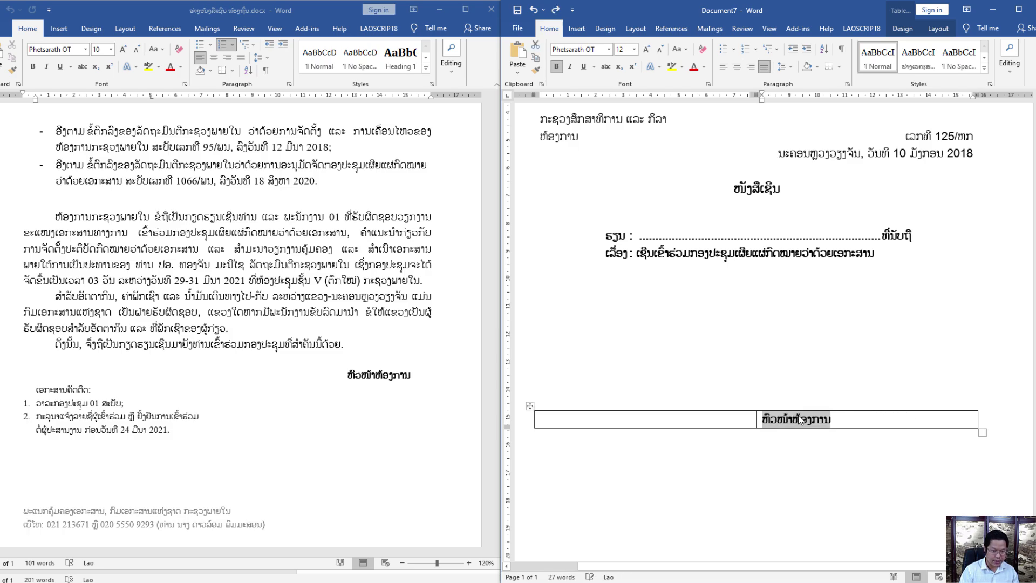
# Step: Increase the left indent of ຫົວໜ້າຫ້ອງການ to about 3.8 cm within its cell and minimize the on-screen keyboard
pyautogui.click(844, 420)
pyautogui.moveTo(844, 420); pyautogui.dragTo(761, 419)
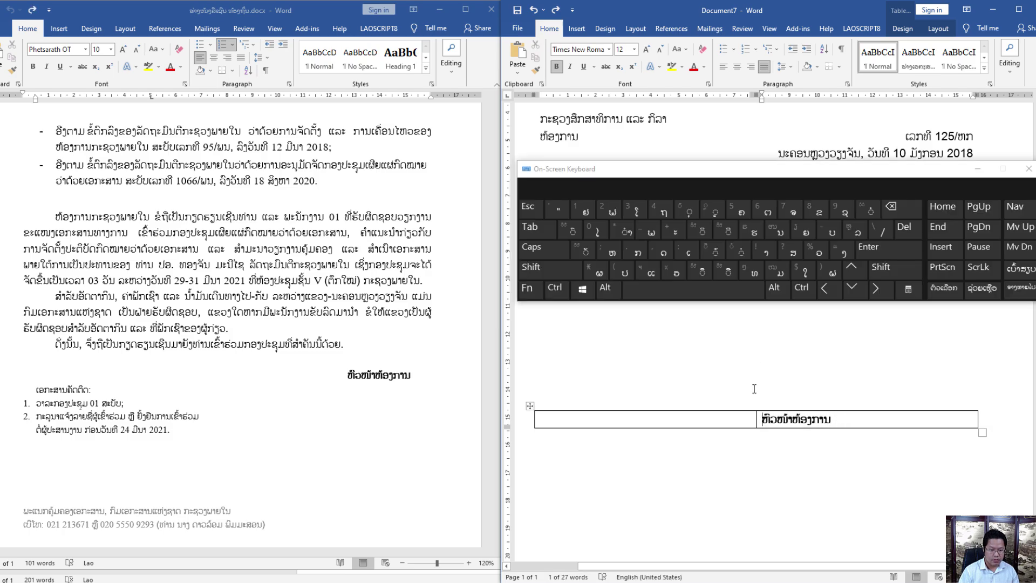
pyautogui.press('ctrl')
pyautogui.click(766, 418)
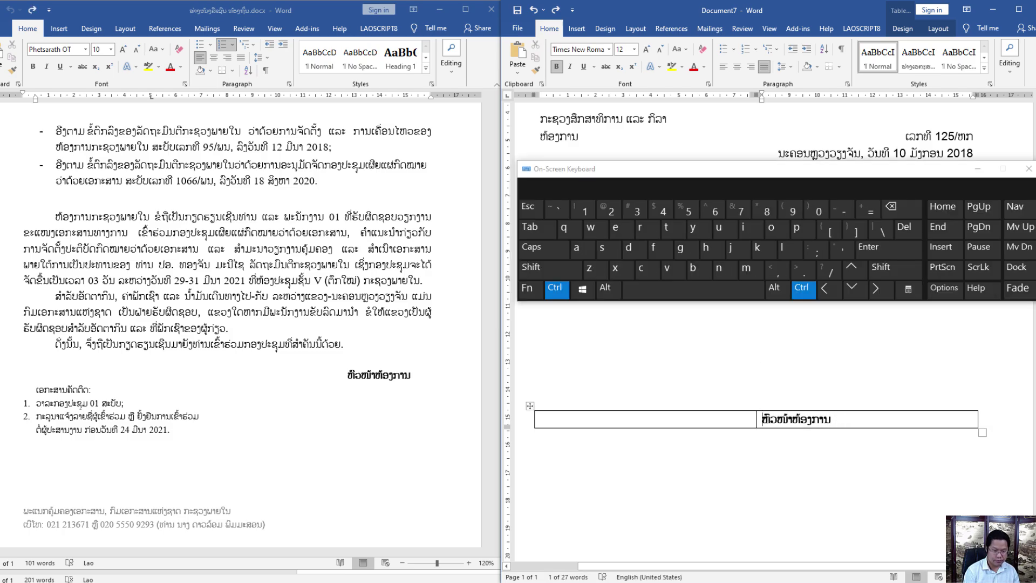
pyautogui.hotkey('ctrl', 'm')
pyautogui.hotkey('ctrl', 'm')
pyautogui.hotkey('ctrl', 'm')
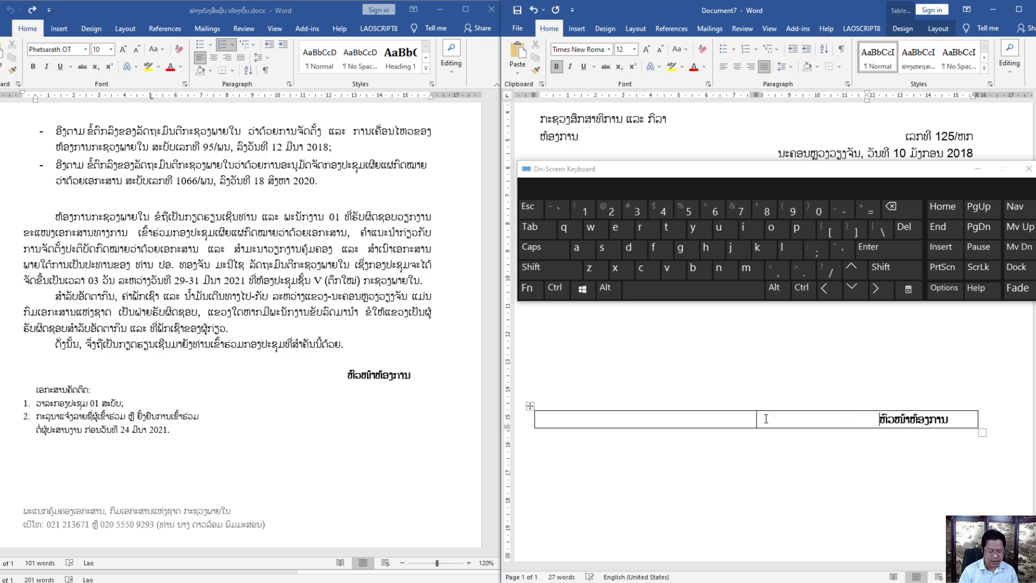
pyautogui.hotkey('ctrl', 'z')
pyautogui.hotkey('ctrl', 'z')
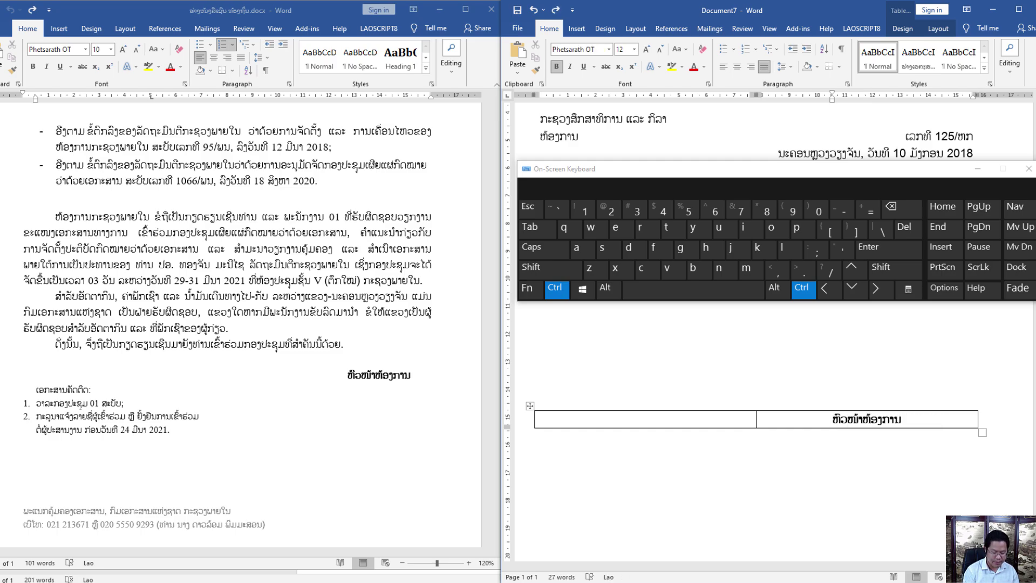
pyautogui.hotkey('ctrl', 'm')
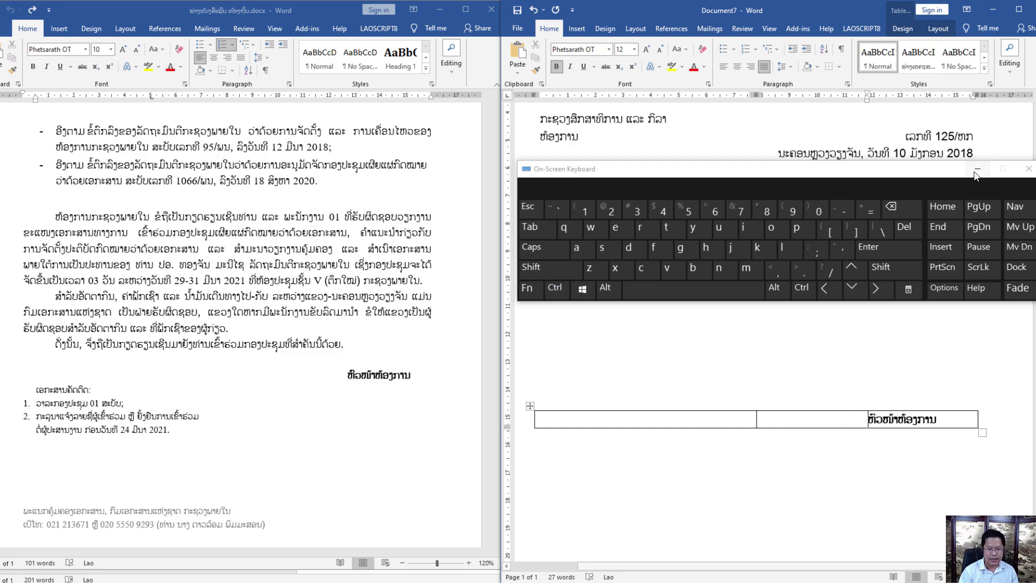
pyautogui.click(977, 169)
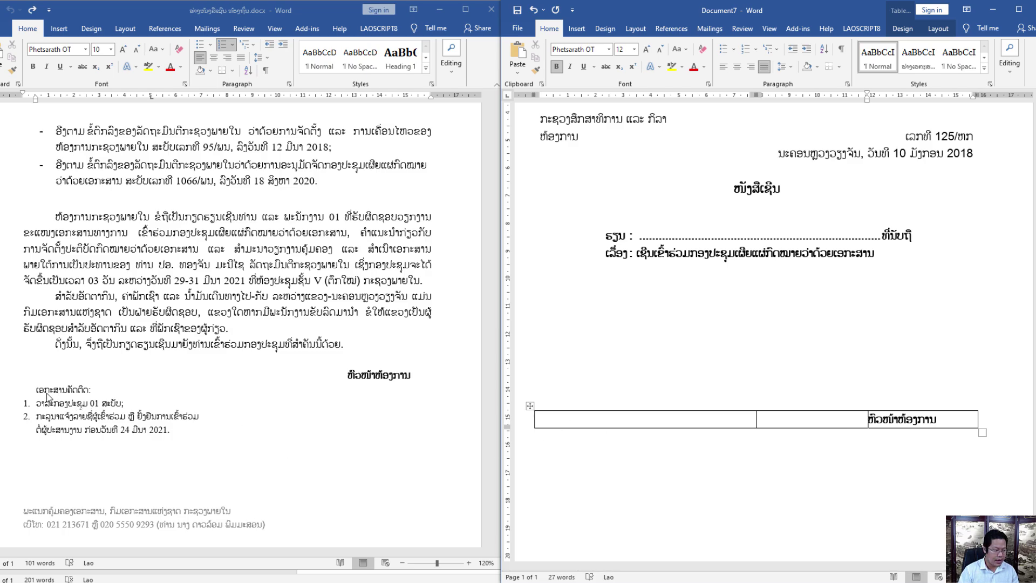
# Step: Enter the attachments heading ເອກະສານຄັດຕິດ: on the line below the table
pyautogui.click(550, 443)
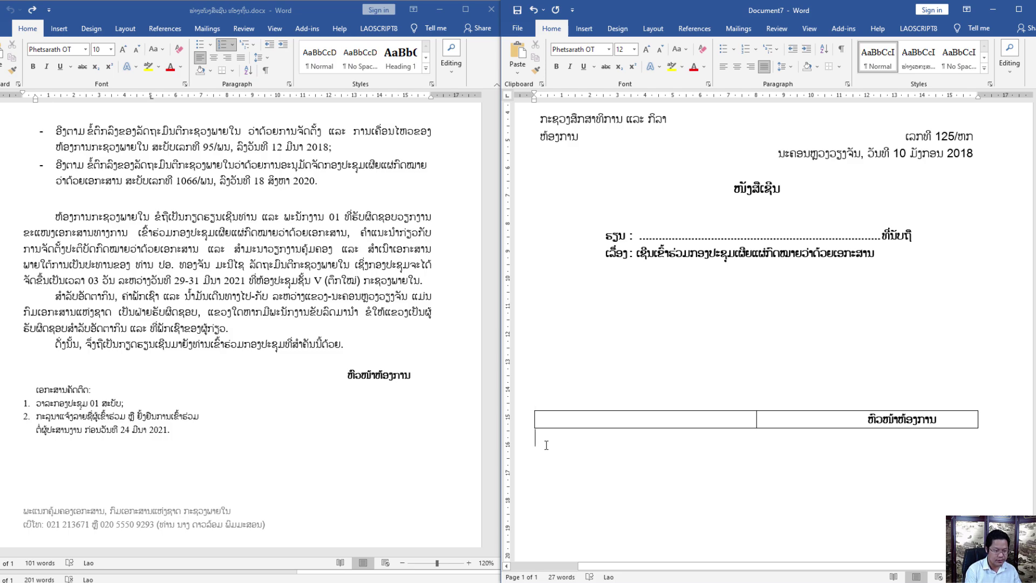
pyautogui.write('ເອກະສານຄັດ')
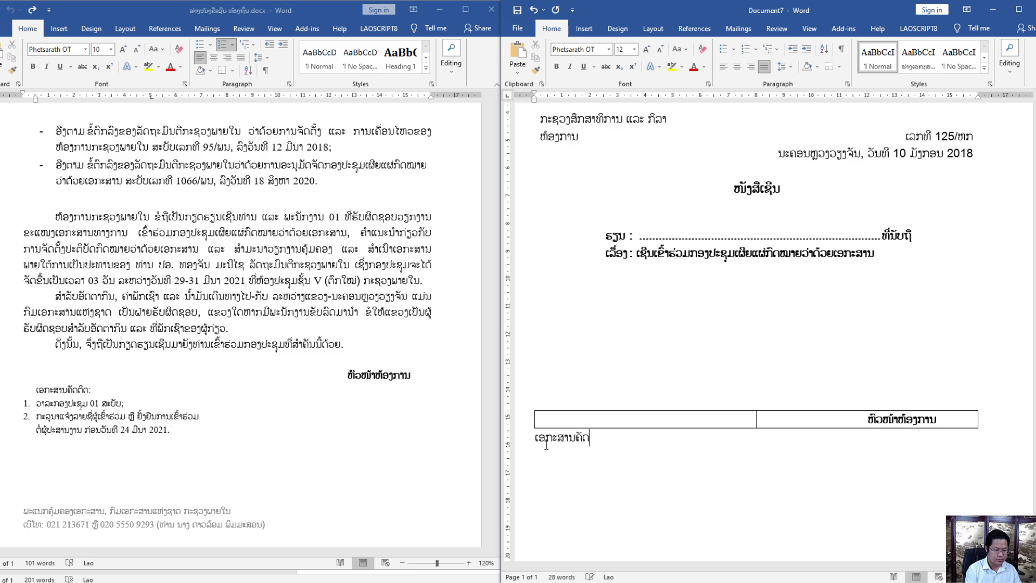
pyautogui.write('ຕິດ')
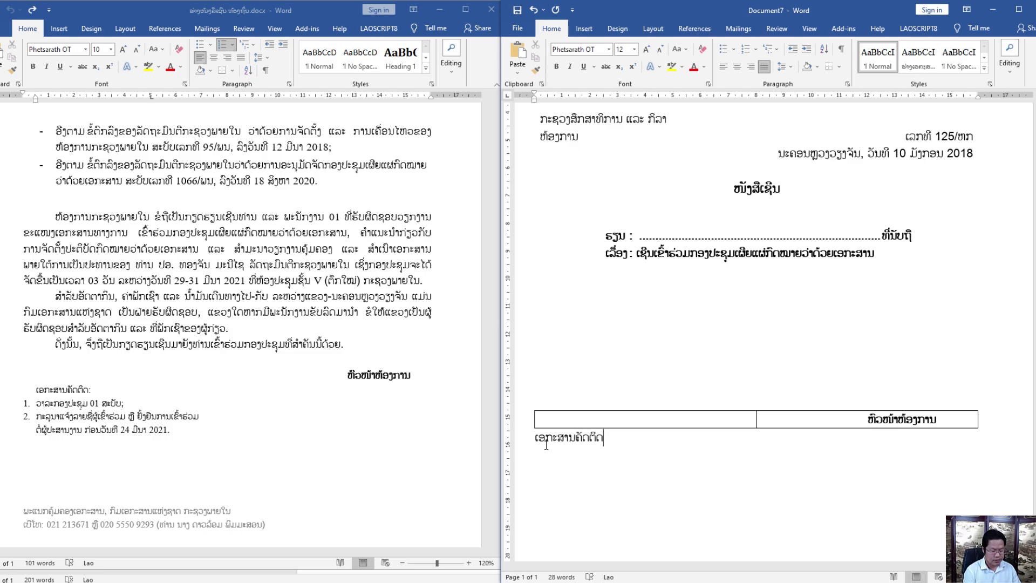
pyautogui.write(':')
# Step: Set the font size of the heading ເອກະສານຄັດຕິດ: to 10
pyautogui.moveTo(629, 450); pyautogui.dragTo(526, 448)
pyautogui.click(617, 449)
pyautogui.moveTo(614, 439); pyautogui.dragTo(536, 438)
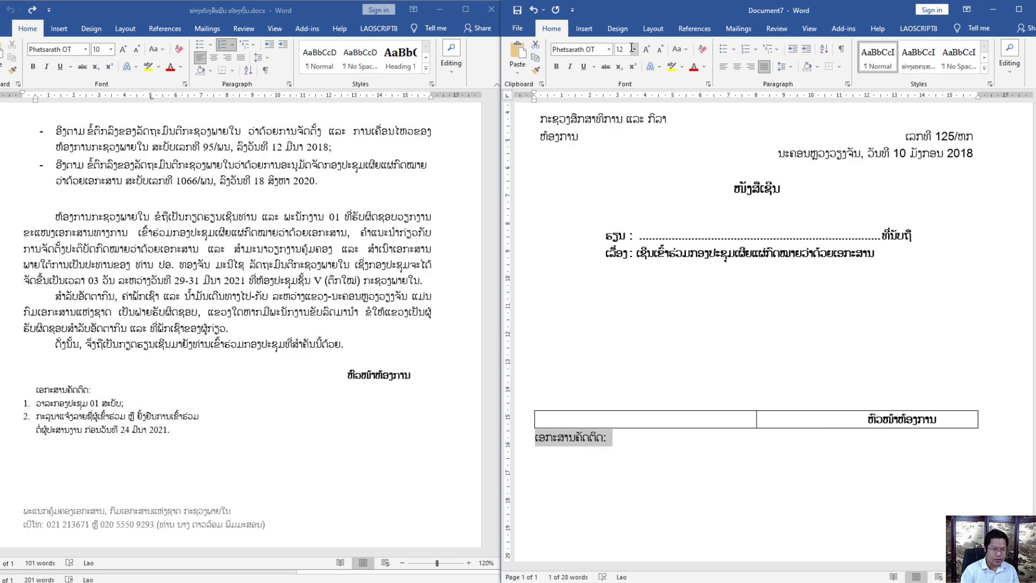
pyautogui.click(634, 49)
pyautogui.click(621, 83)
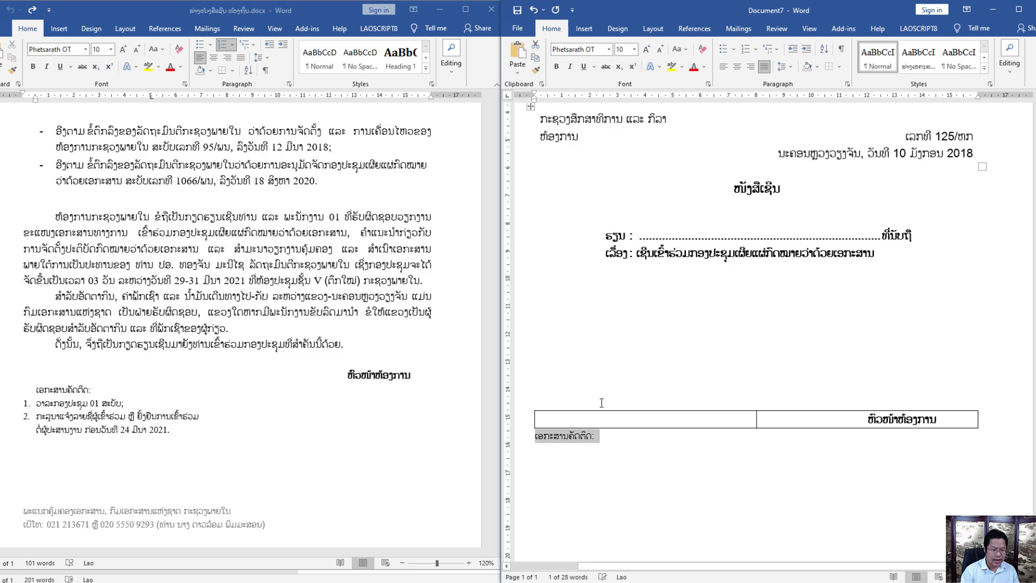
pyautogui.click(605, 438)
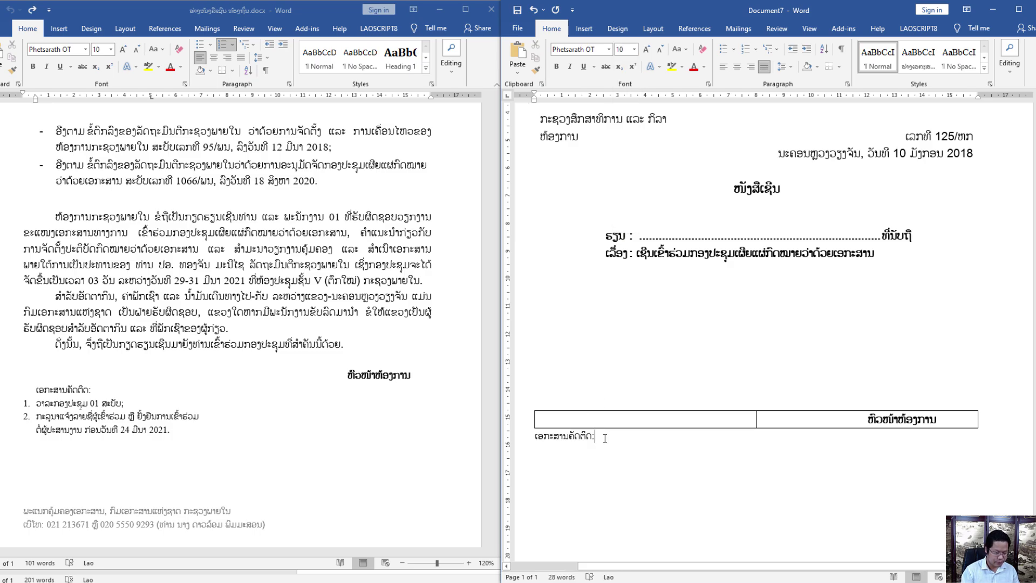
# Step: Add a new line below ເອກະສານຄັດຕິດ: and start a numbered list there in the 1. 2. 3. format
pyautogui.press('Return')
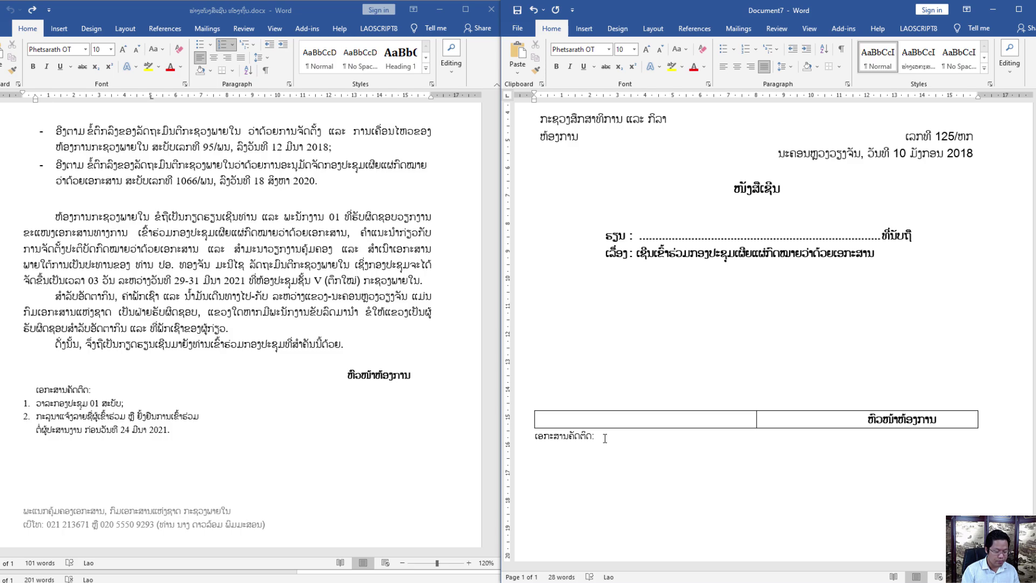
pyautogui.scroll(-1, 542, 420)
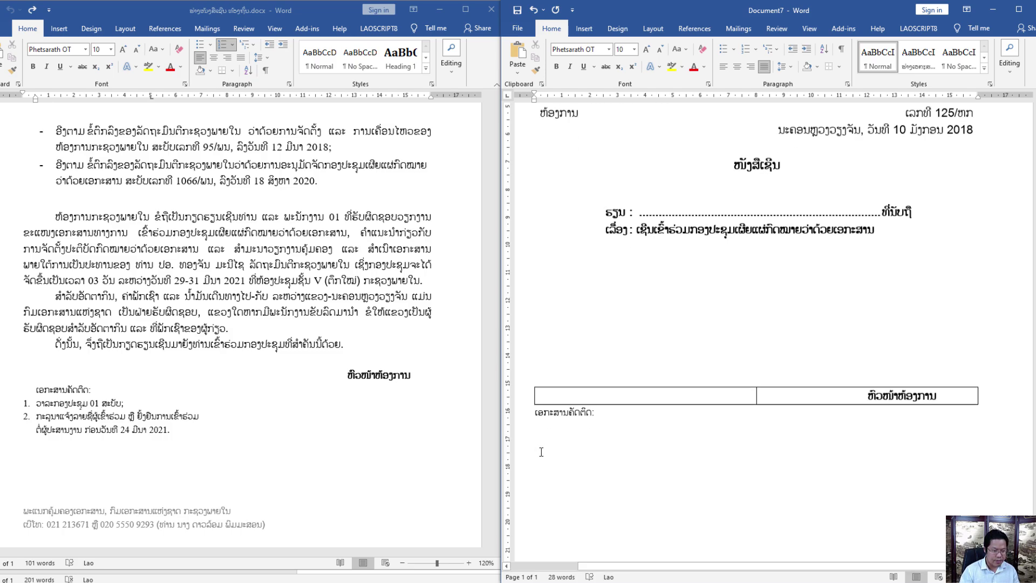
pyautogui.rightClick(538, 418)
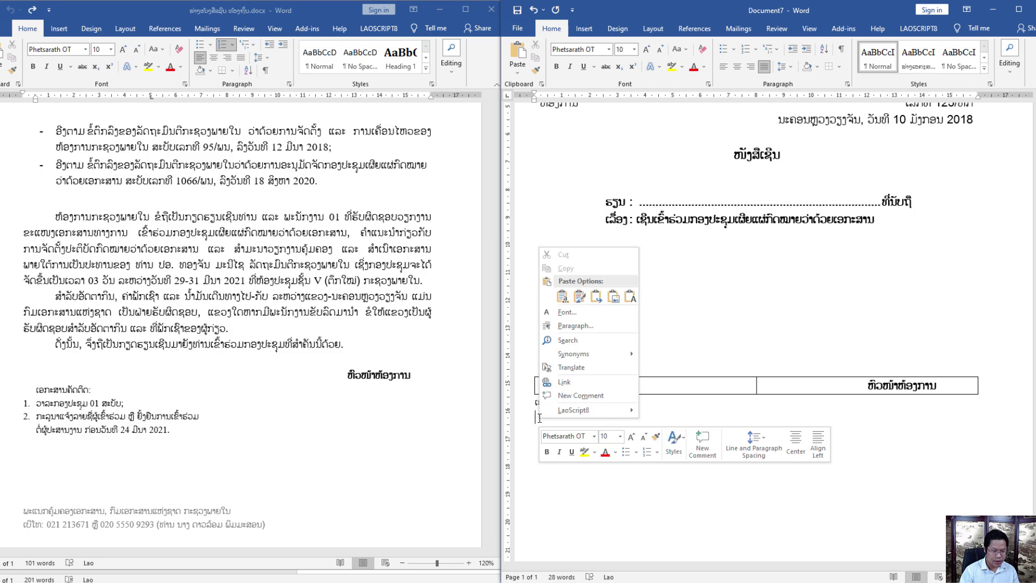
pyautogui.click(657, 452)
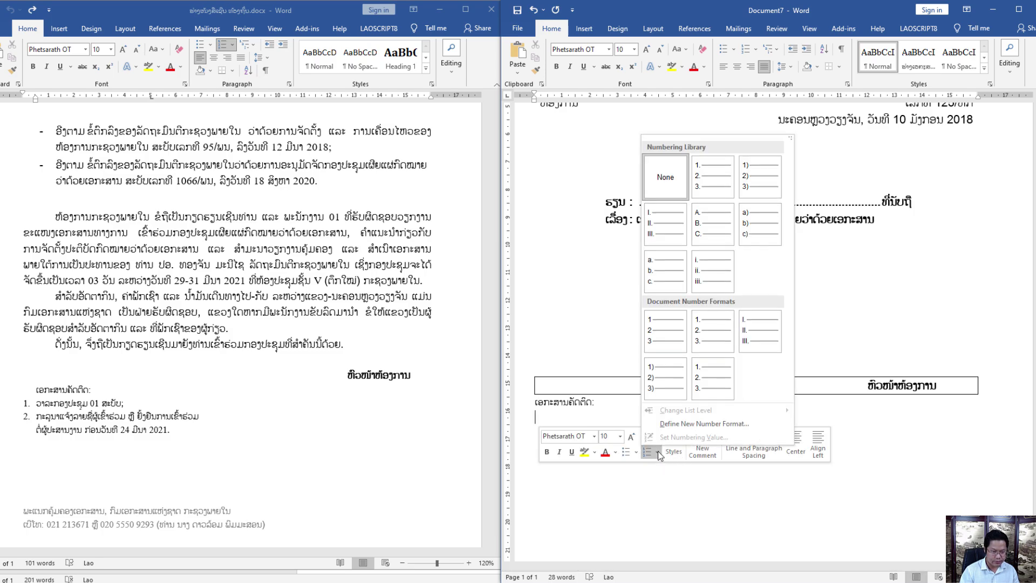
pyautogui.click(716, 174)
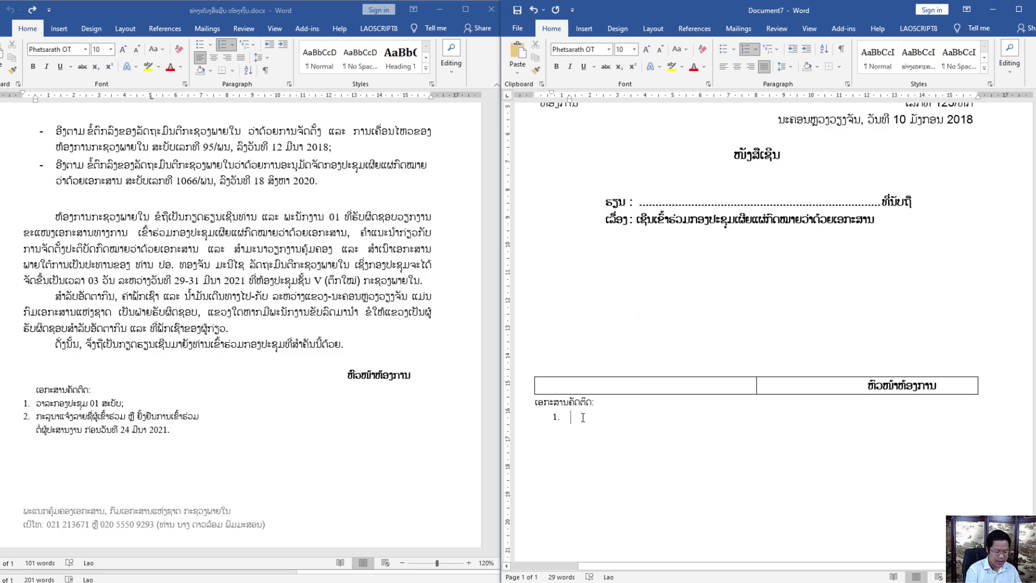
# Step: Enter two numbered attachments: ວາລະກອງປະຊຸມ 01 ສະບັບ and ລາຍຊື່ຜູ້ເຂົ້າຮ່ວມຈາກພາກສ່ວນຕ່າງໆ 01 ສະບັບ
pyautogui.write('ວາ')
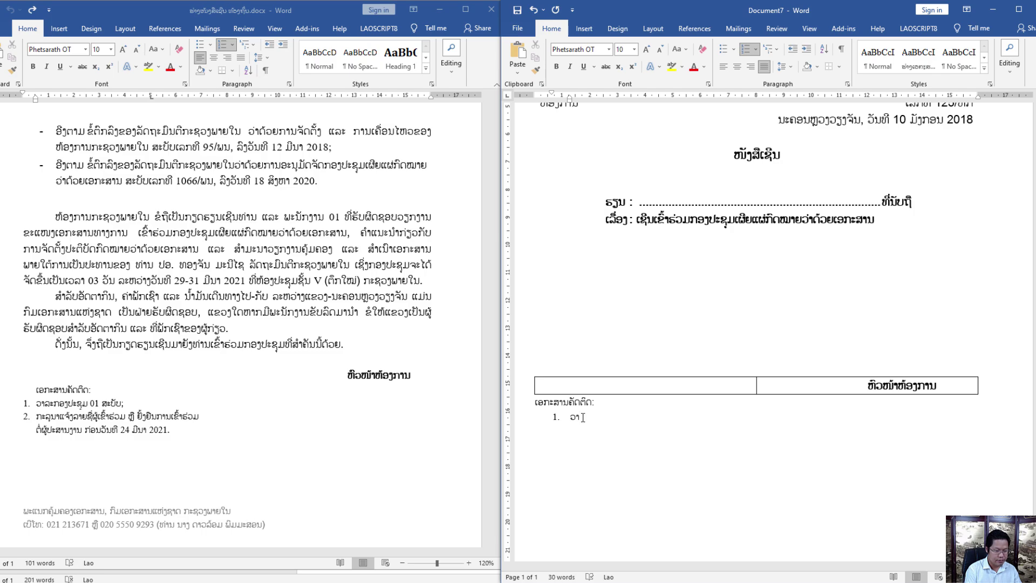
pyautogui.write('ລະກອງປະຊຸມ 01 ສະບັບ')
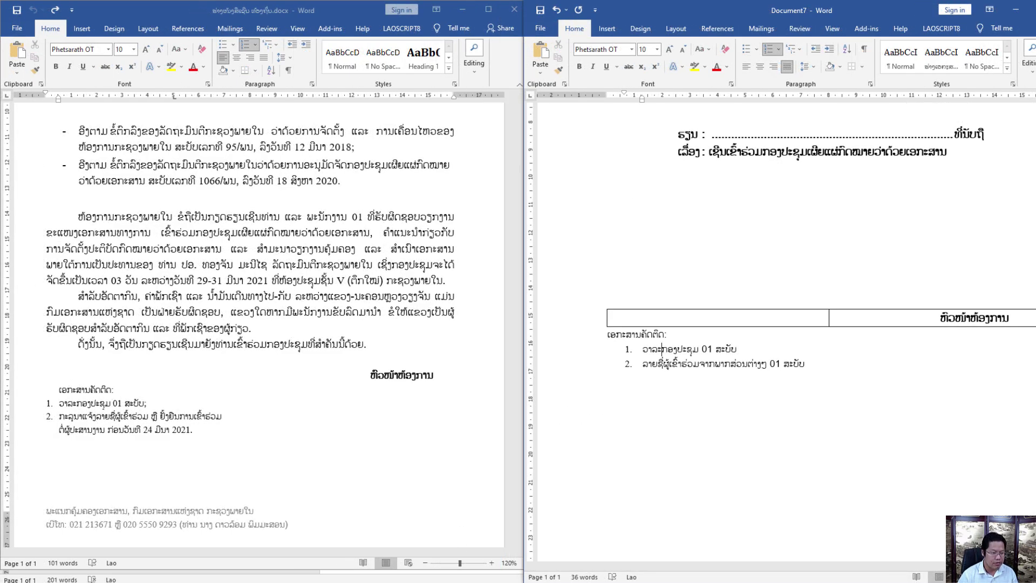
# Step: Switch to the formatting guide PDF in the browser and examine the indents specified for the report template's ເອກະສານຄັດຕິດ: list
pyautogui.hotkey('alt', 'Tab')
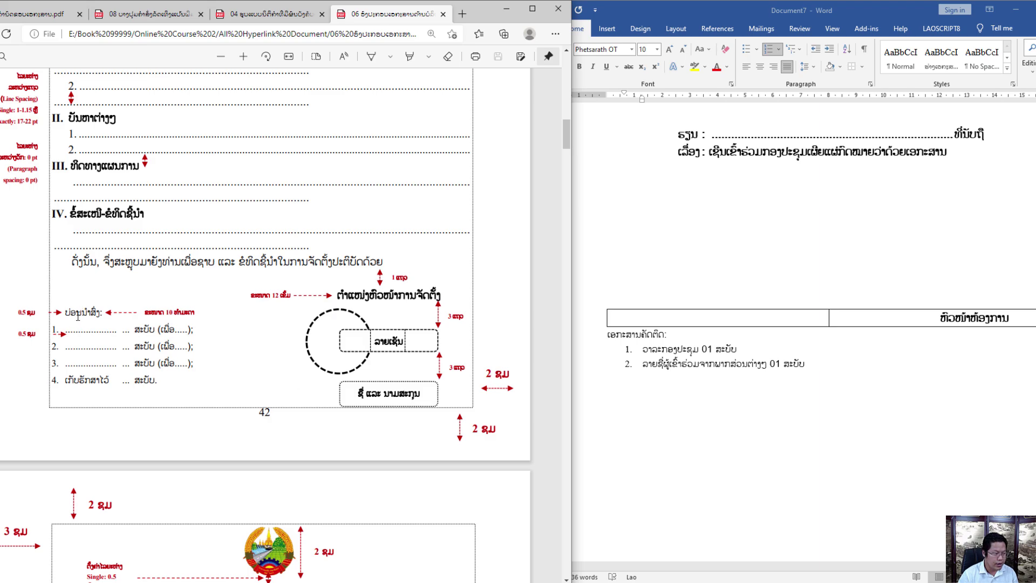
pyautogui.scroll(-10, 78, 317)
pyautogui.scroll(9, 81, 316)
pyautogui.scroll(-6, 82, 316)
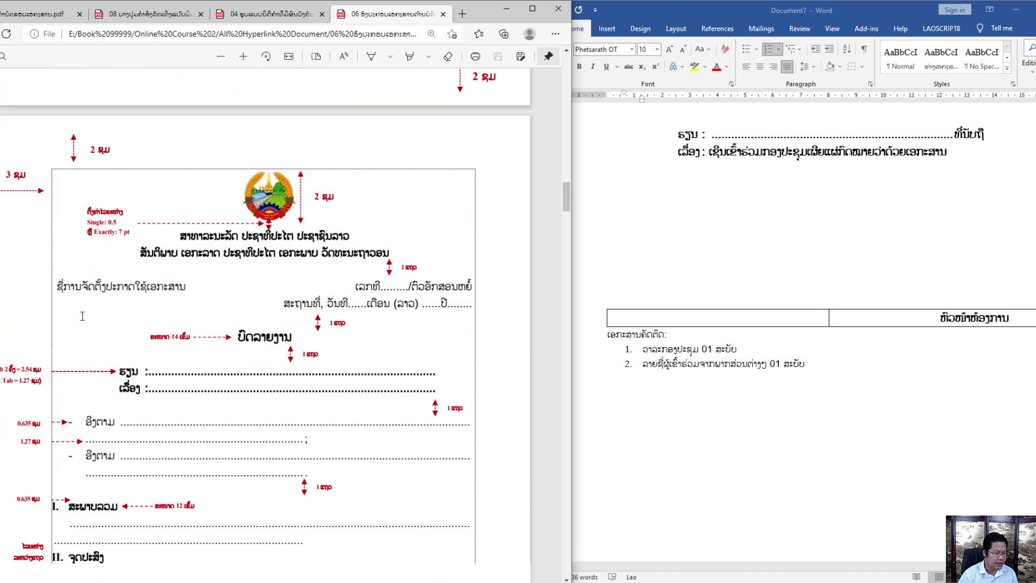
pyautogui.scroll(-10, 82, 316)
pyautogui.scroll(6, 87, 312)
pyautogui.scroll(-1, 91, 308)
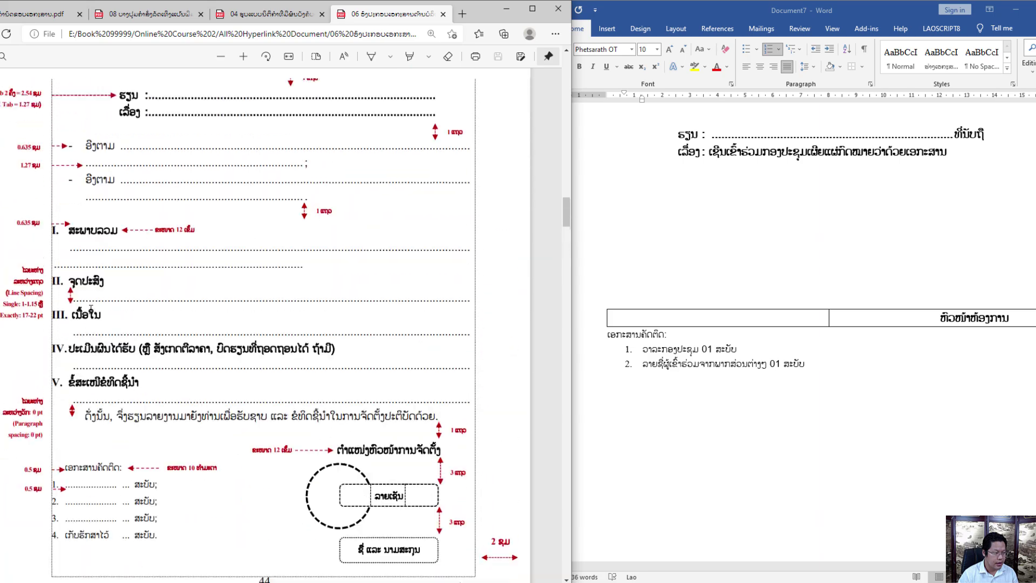
pyautogui.scroll(-4, 91, 308)
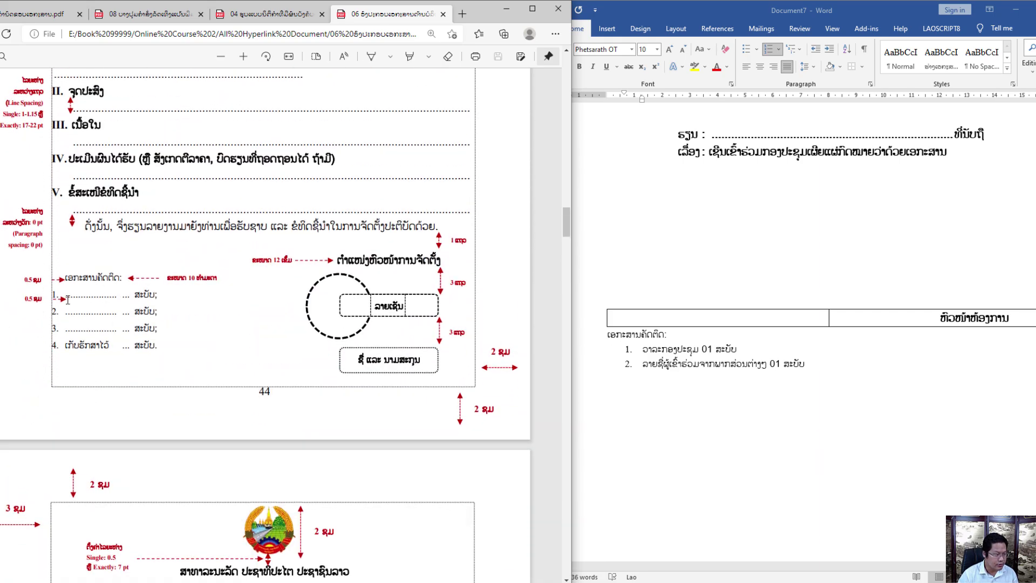
# Step: Return to Document7 in Word and indent the first line of the ເອກະສານຄັດຕິດ: heading to about 0.5 cm
pyautogui.click(609, 334)
pyautogui.click(609, 335)
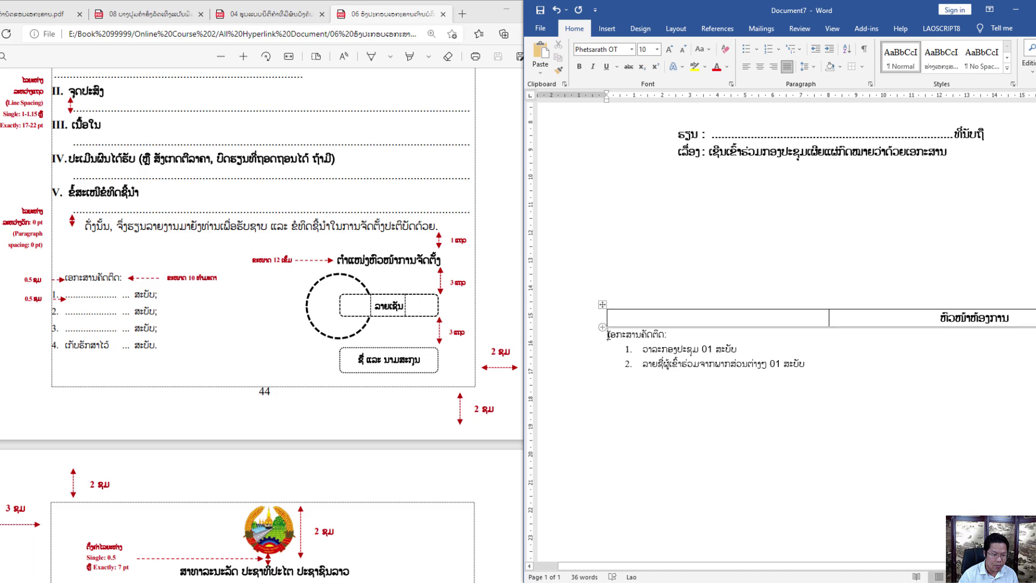
pyautogui.scroll(2, 609, 340)
pyautogui.scroll(-2, 609, 344)
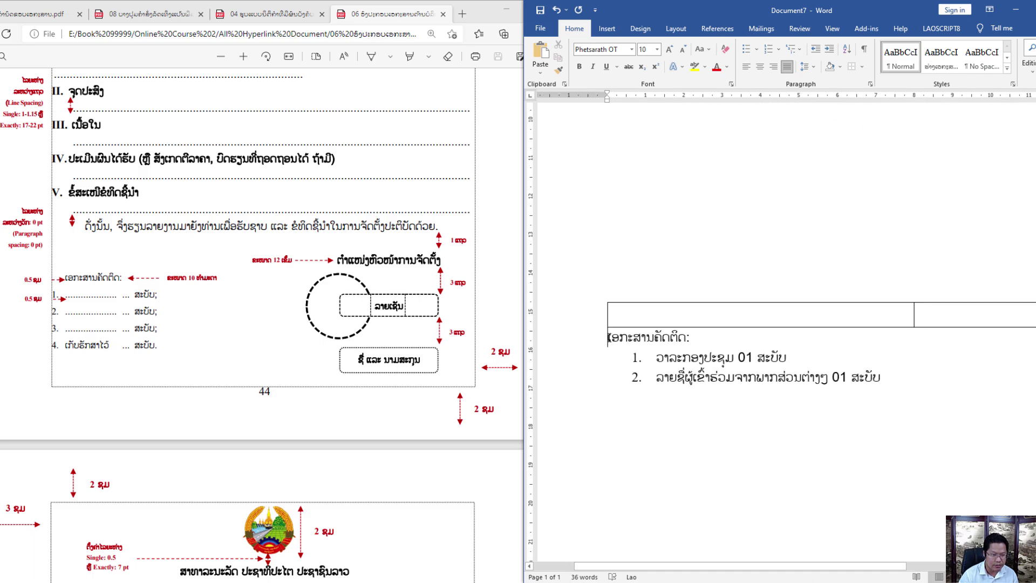
pyautogui.click(609, 96)
pyautogui.click(609, 96)
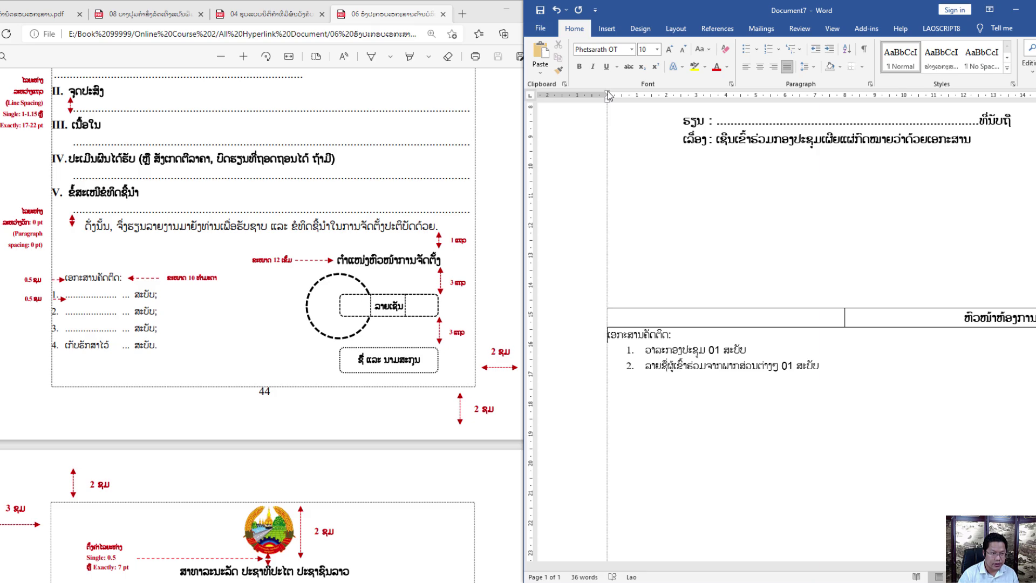
pyautogui.moveTo(608, 95); pyautogui.dragTo(623, 103)
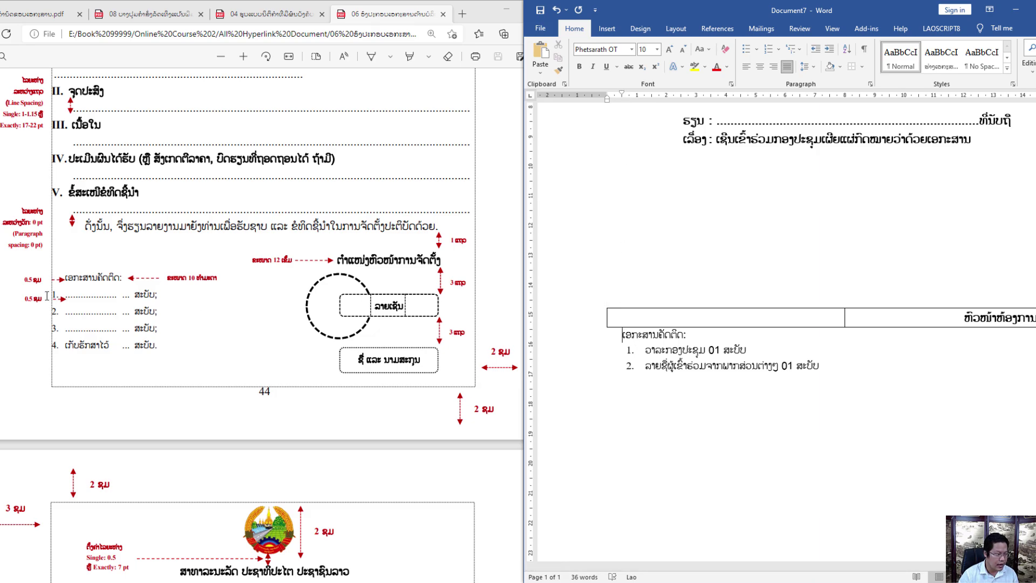
# Step: Align both list numbers with the page's left margin and set the items' hanging text indent to about 0.5 cm
pyautogui.press('Down')
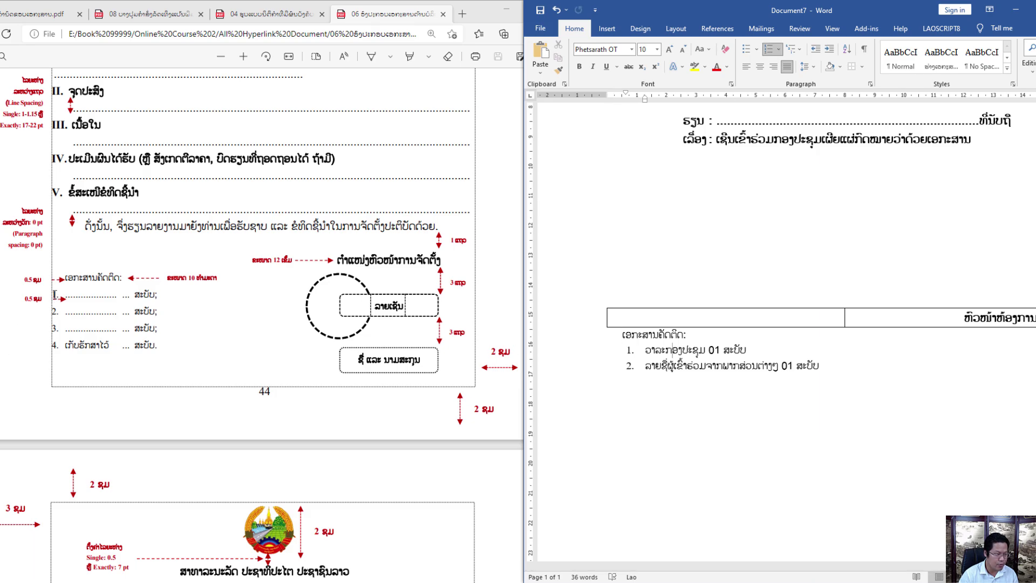
pyautogui.moveTo(839, 366); pyautogui.dragTo(643, 349)
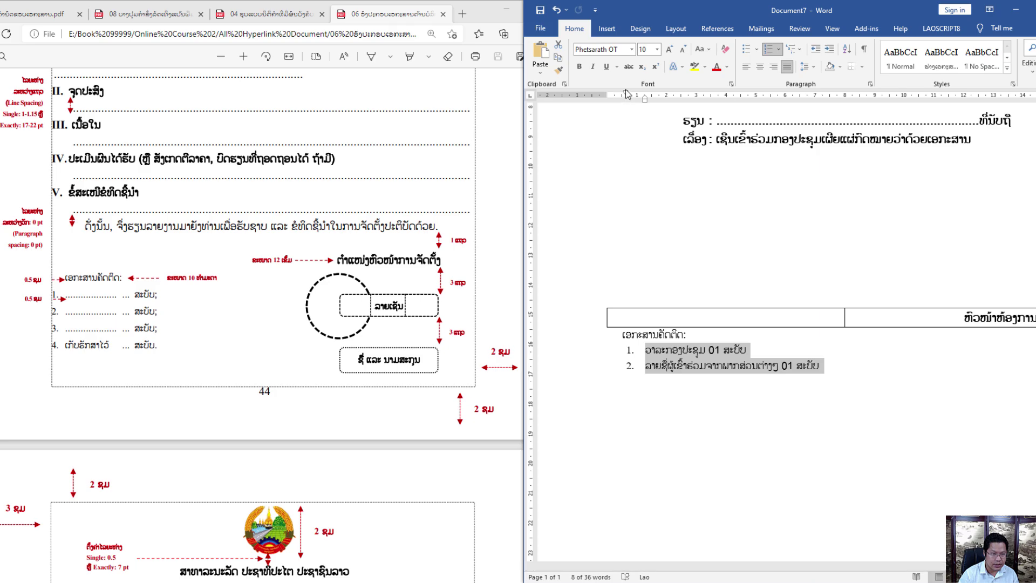
pyautogui.moveTo(627, 96)
pyautogui.mouseDown()
pyautogui.moveTo(609, 97)
pyautogui.moveTo(644, 100)
pyautogui.moveTo(624, 105)
pyautogui.mouseUp()
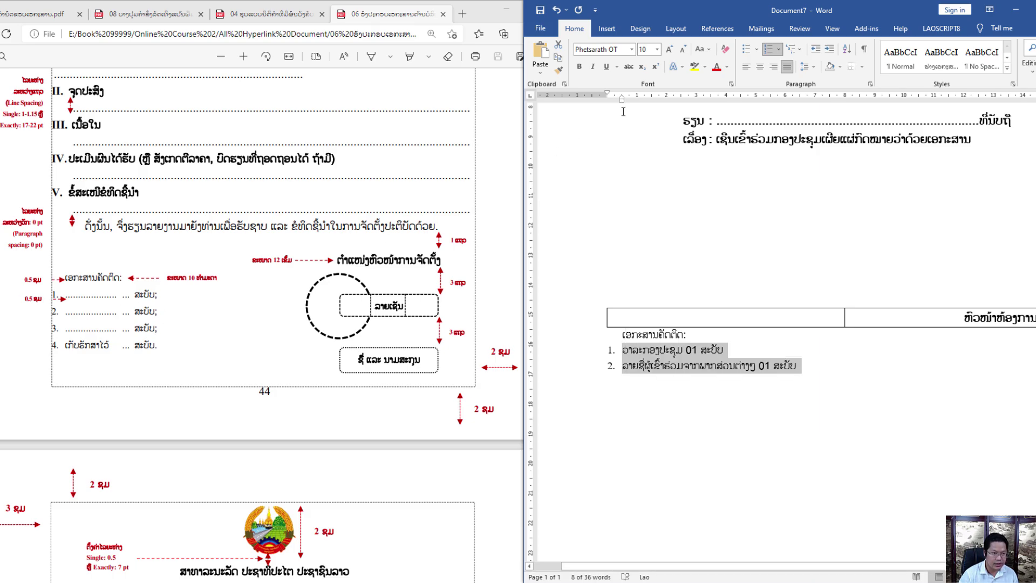
pyautogui.moveTo(623, 101); pyautogui.dragTo(623, 101)
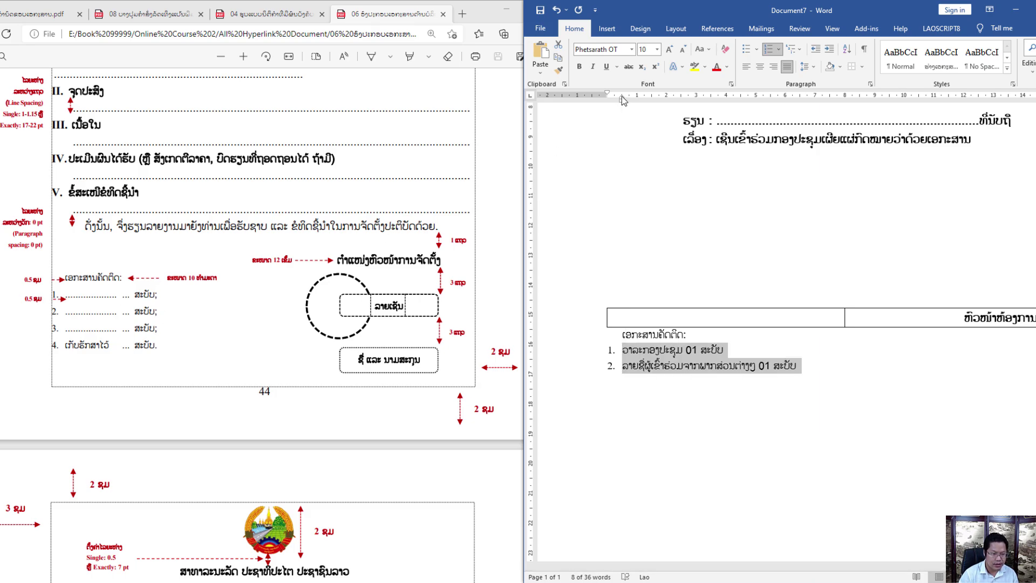
pyautogui.click(675, 381)
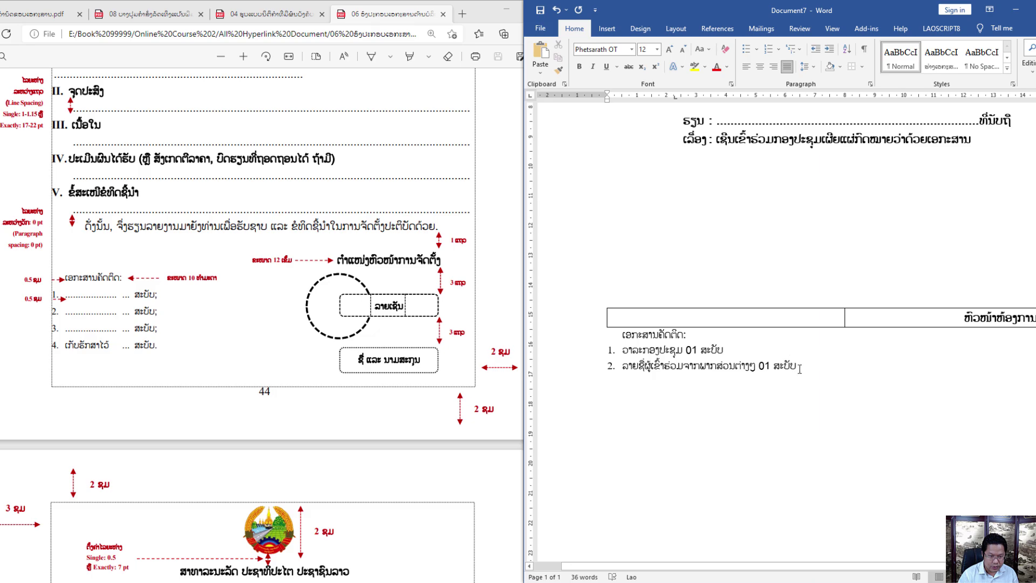
# Step: Add a left tab stop at about 5.5 cm to both numbered attachment items
pyautogui.moveTo(799, 369); pyautogui.dragTo(659, 350)
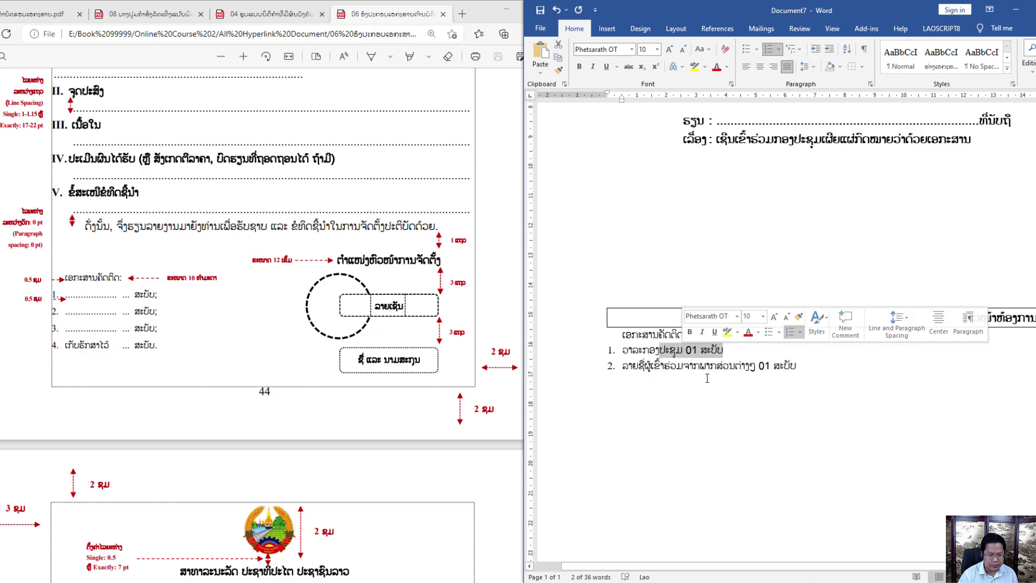
pyautogui.click(781, 367)
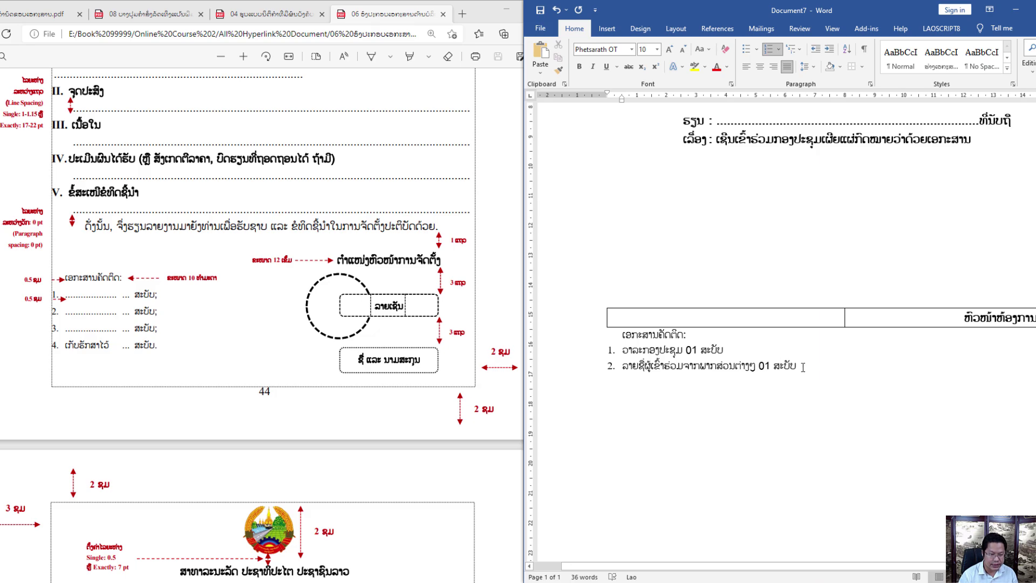
pyautogui.moveTo(797, 367); pyautogui.dragTo(580, 350)
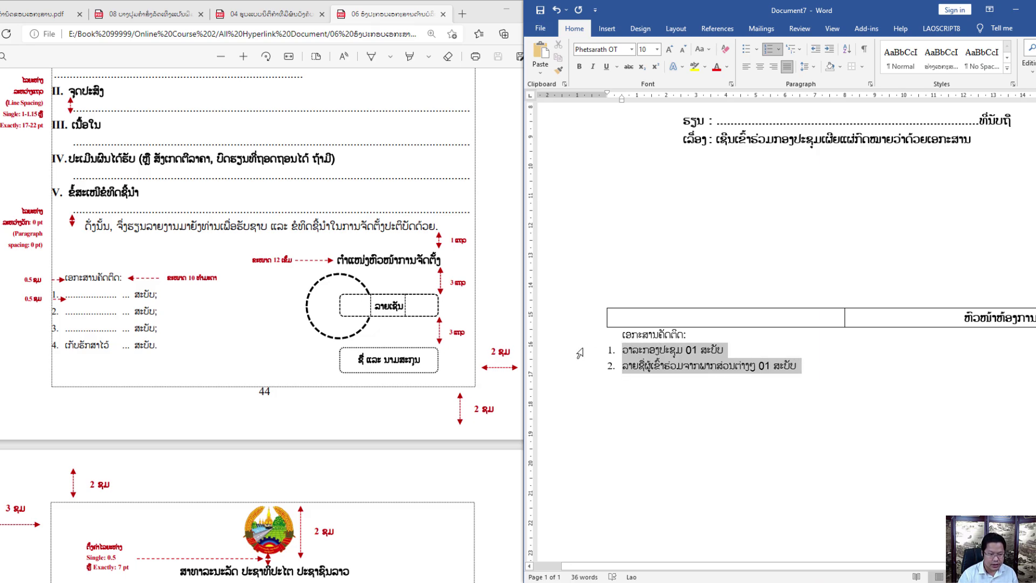
pyautogui.click(688, 98)
pyautogui.moveTo(687, 99); pyautogui.dragTo(771, 102)
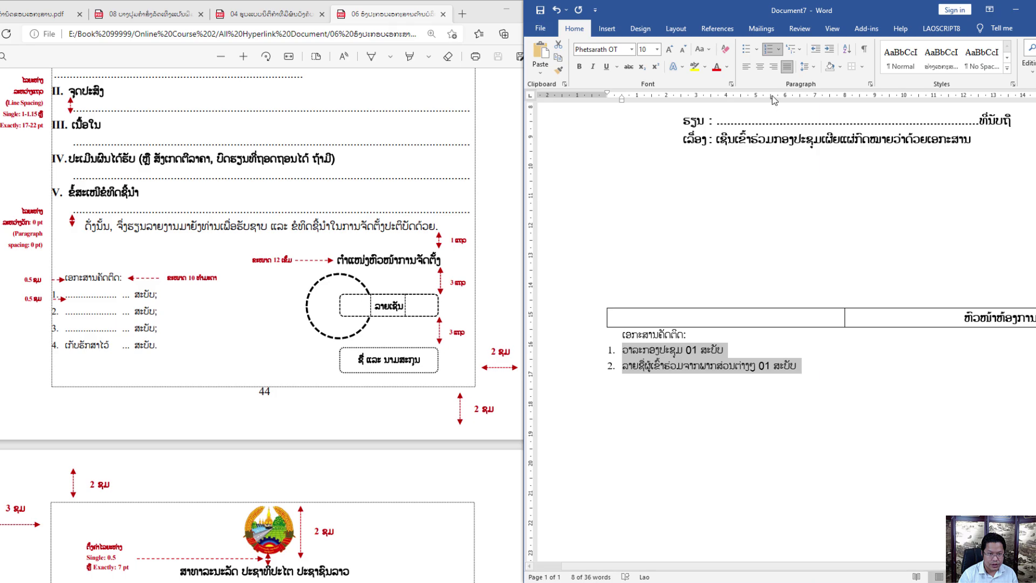
# Step: Insert a tab before 01 ສະບັບ in both attachment items using the on-screen keyboard, and minimize the keyboard
pyautogui.click(685, 353)
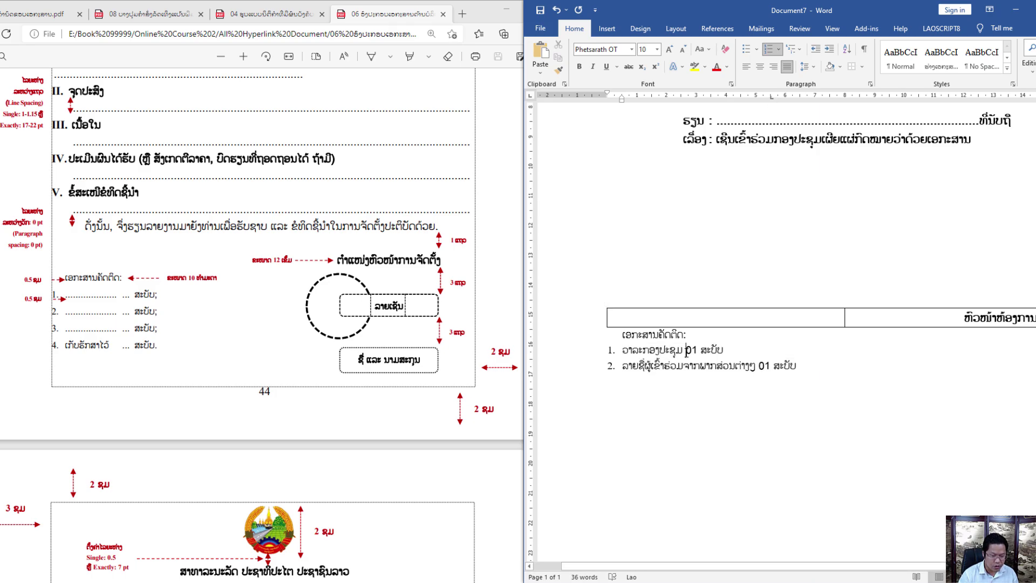
pyautogui.click(658, 576)
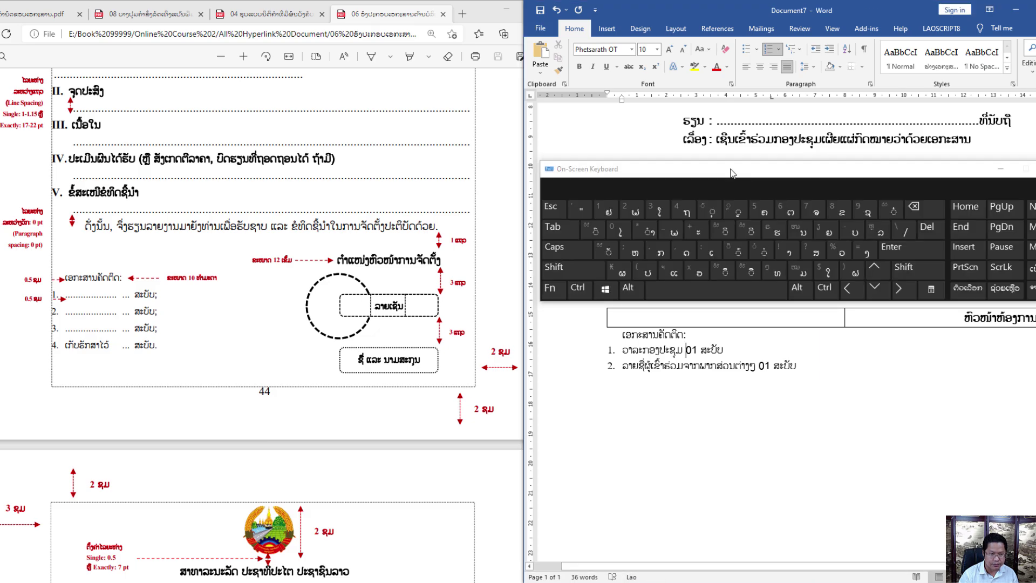
pyautogui.moveTo(732, 156); pyautogui.dragTo(736, 124)
pyautogui.click(581, 241)
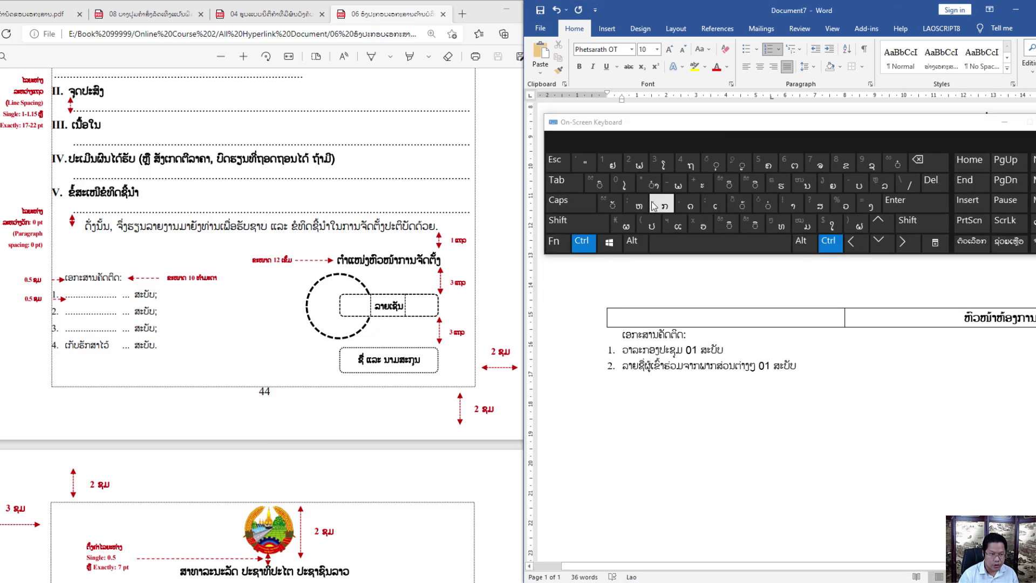
pyautogui.click(572, 184)
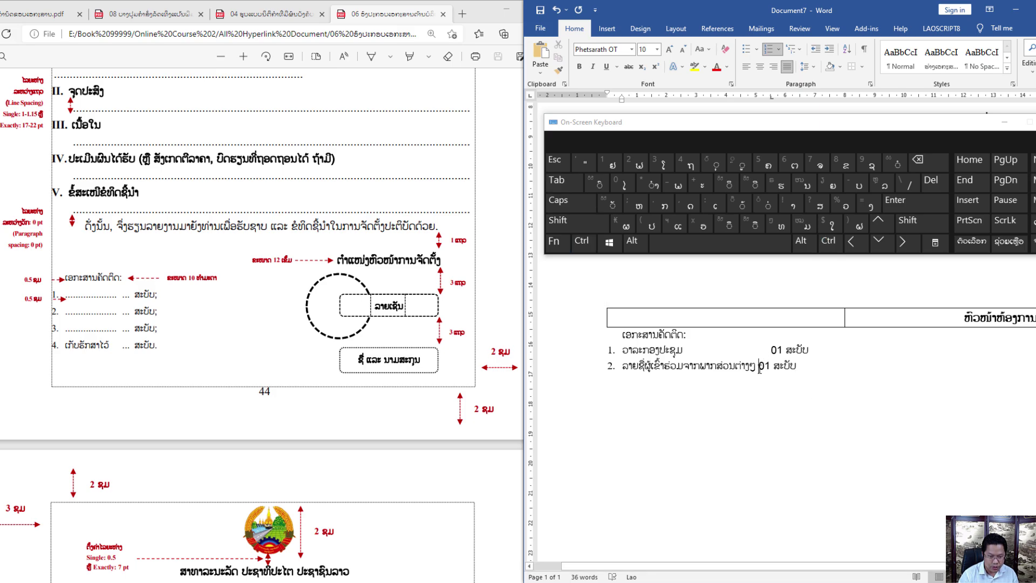
pyautogui.click(582, 242)
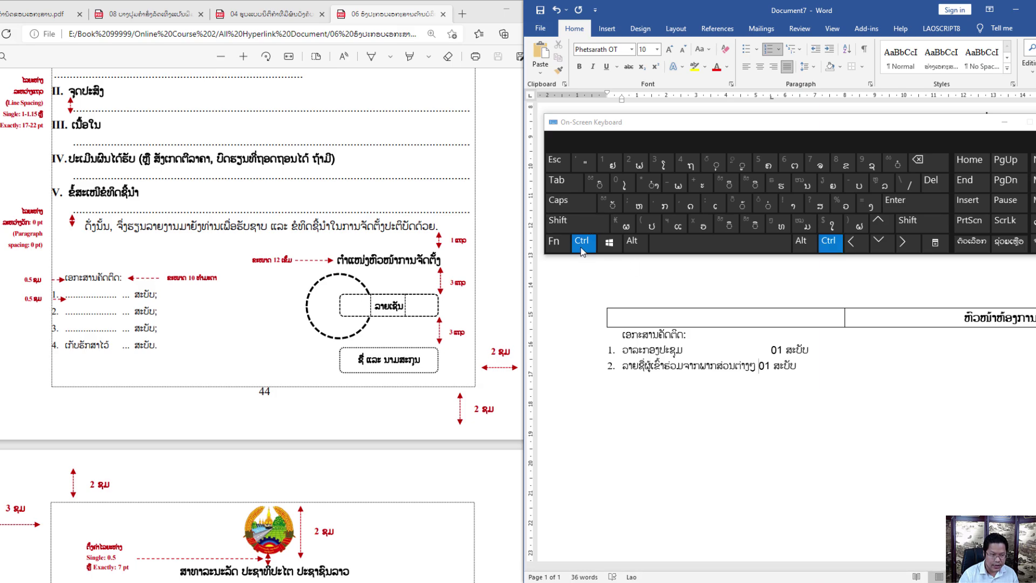
pyautogui.click(565, 185)
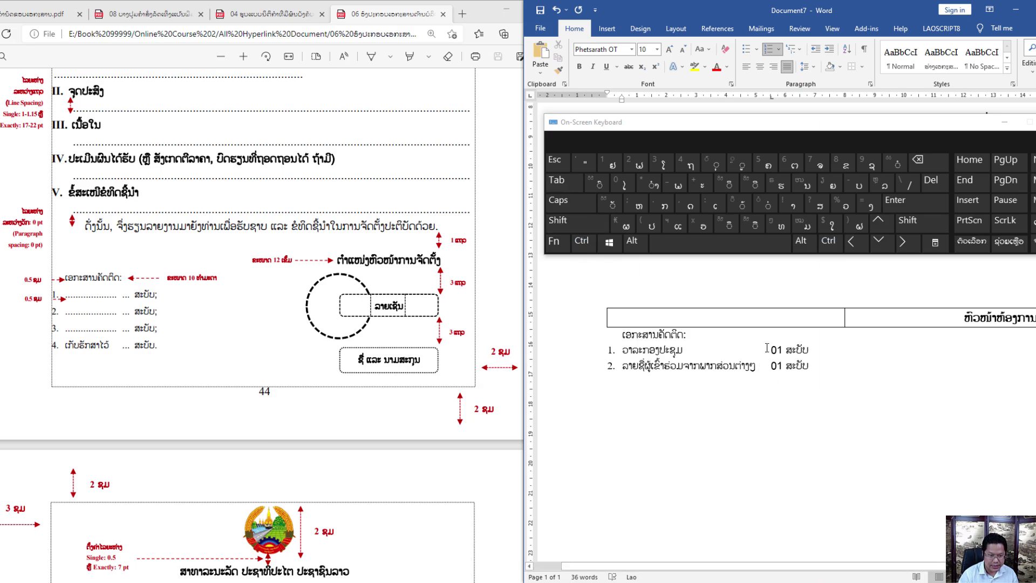
pyautogui.click(1004, 122)
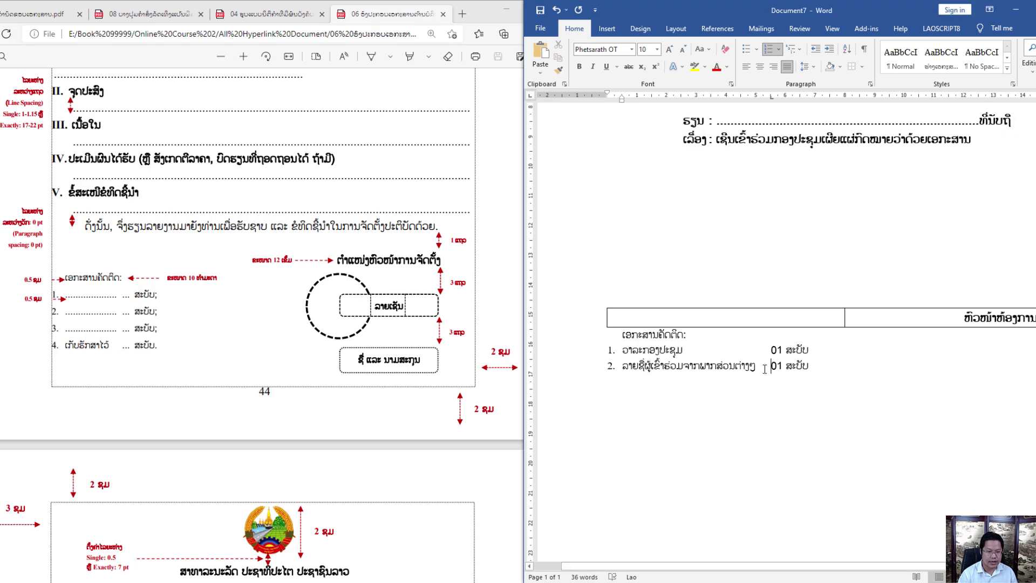
pyautogui.click(765, 369)
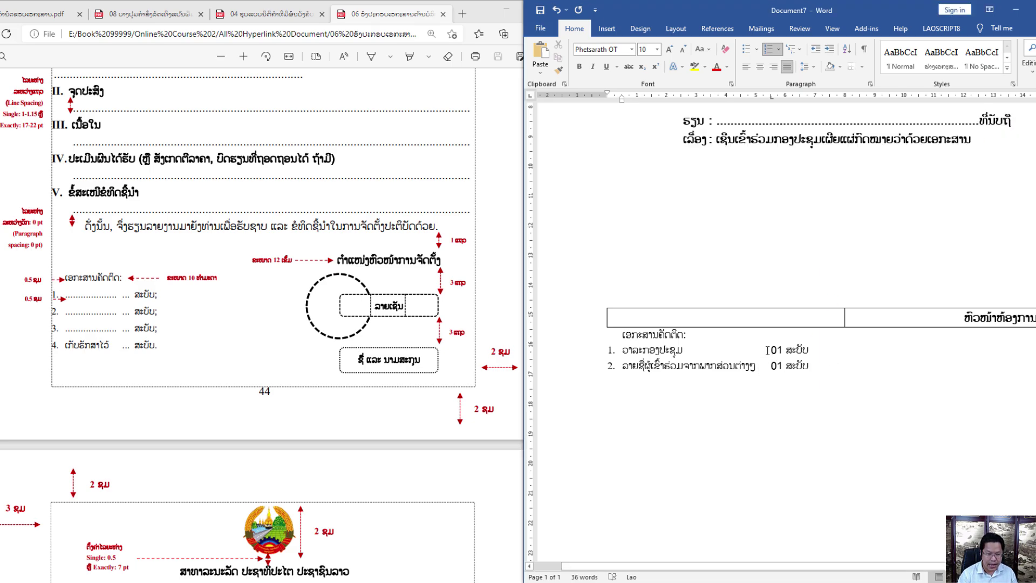
# Step: Move the tab stop of both attachment items to about 5.3 cm so the 01 ສະບັບ column sits closer to the text
pyautogui.moveTo(825, 369); pyautogui.dragTo(621, 350)
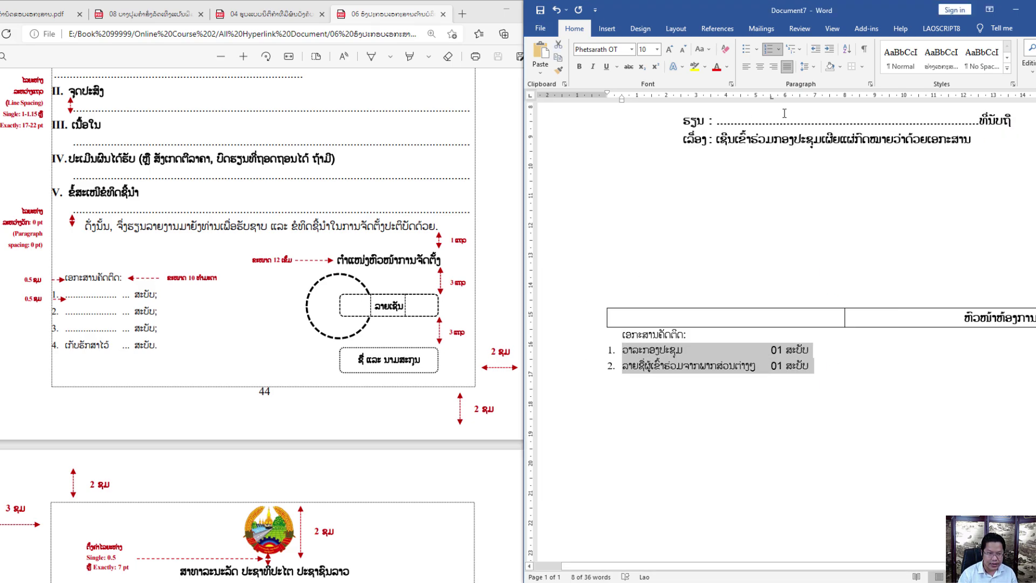
pyautogui.moveTo(772, 100); pyautogui.dragTo(762, 99)
pyautogui.moveTo(757, 102); pyautogui.dragTo(764, 102)
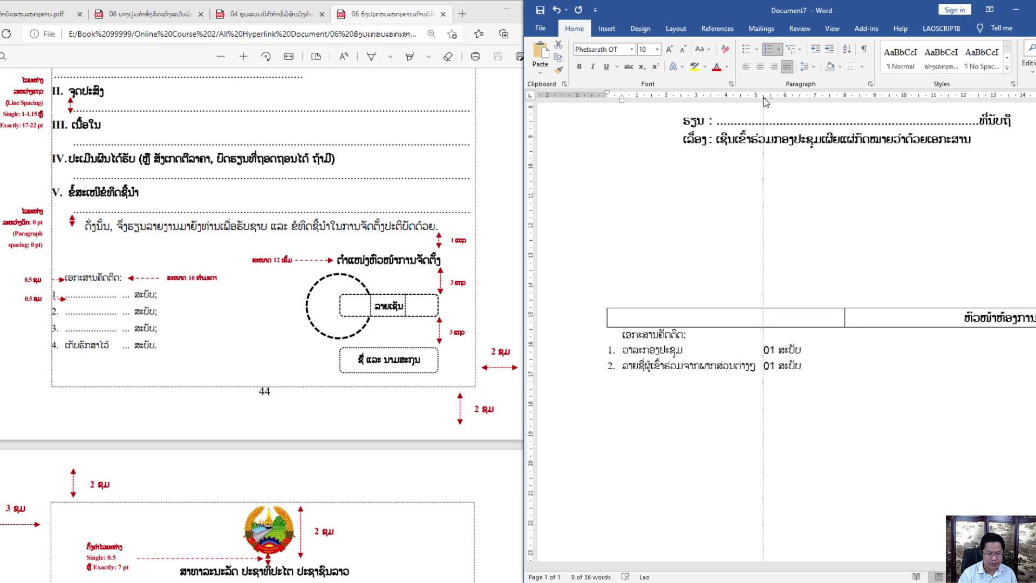
pyautogui.click(764, 366)
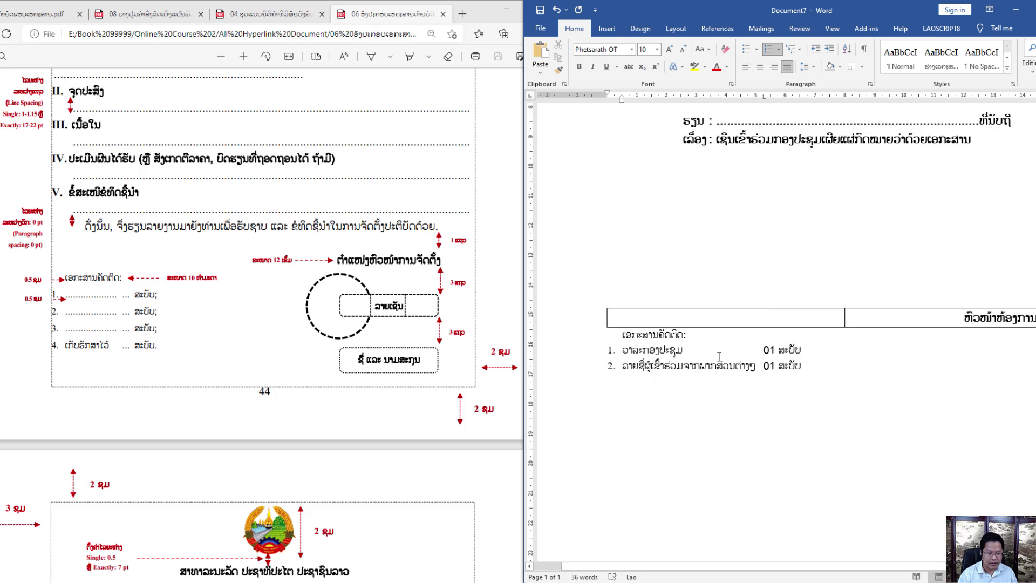
pyautogui.click(829, 364)
# Step: Remove all borders from the signature table containing ຫົວໜ້າຫ້ອງການ
pyautogui.scroll(-4, 829, 364)
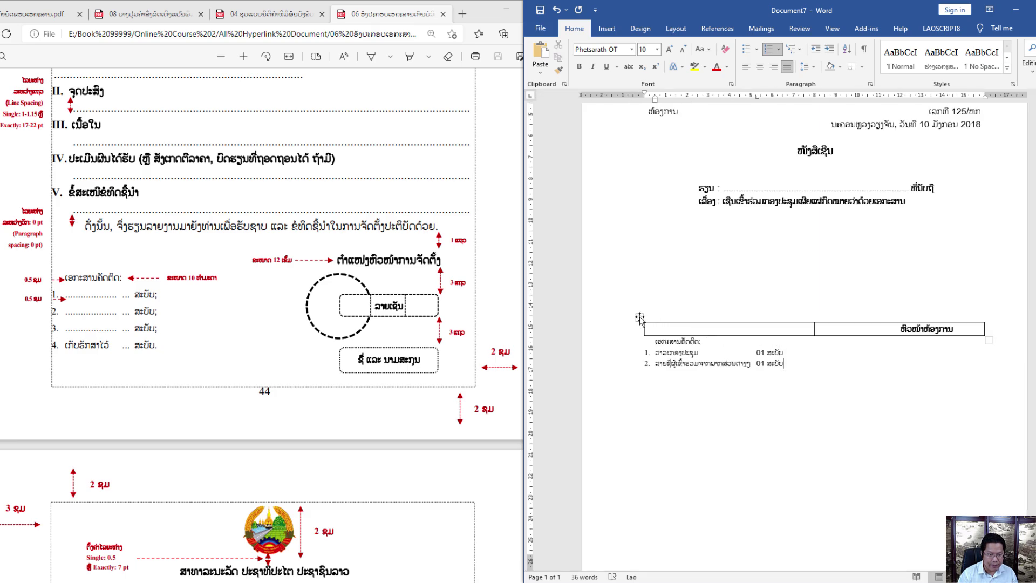
pyautogui.click(640, 317)
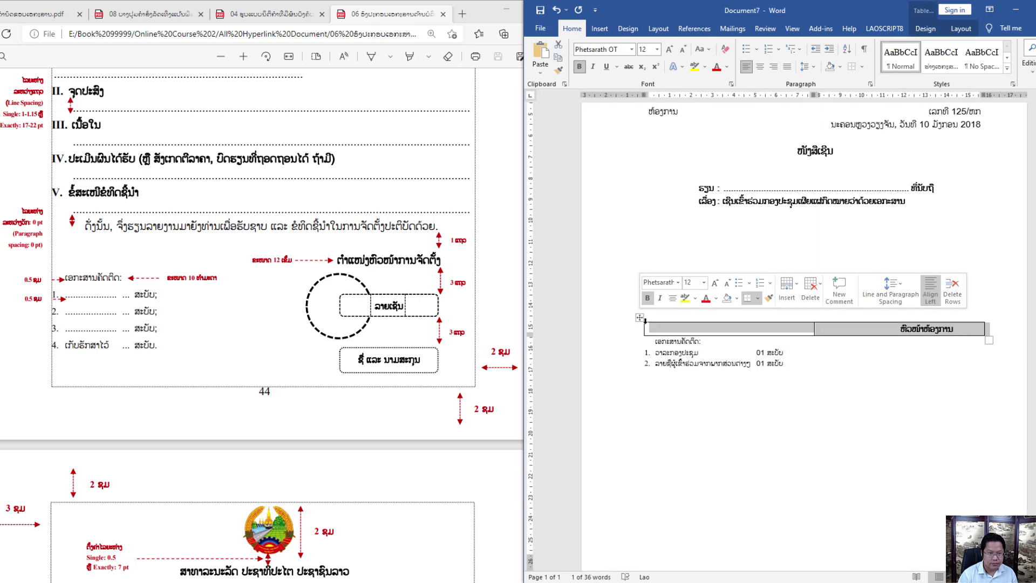
pyautogui.click(863, 67)
pyautogui.click(879, 135)
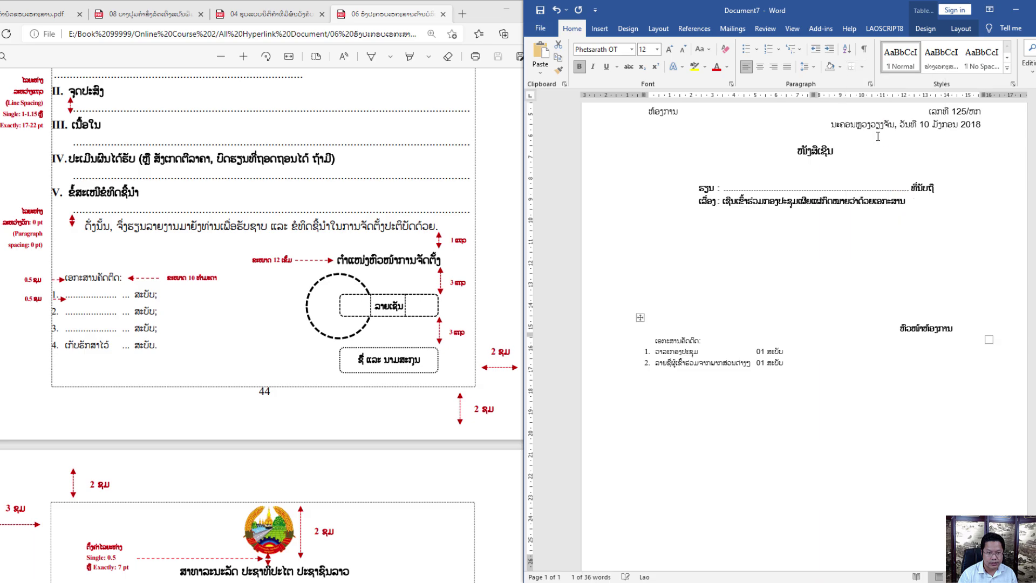
pyautogui.click(871, 362)
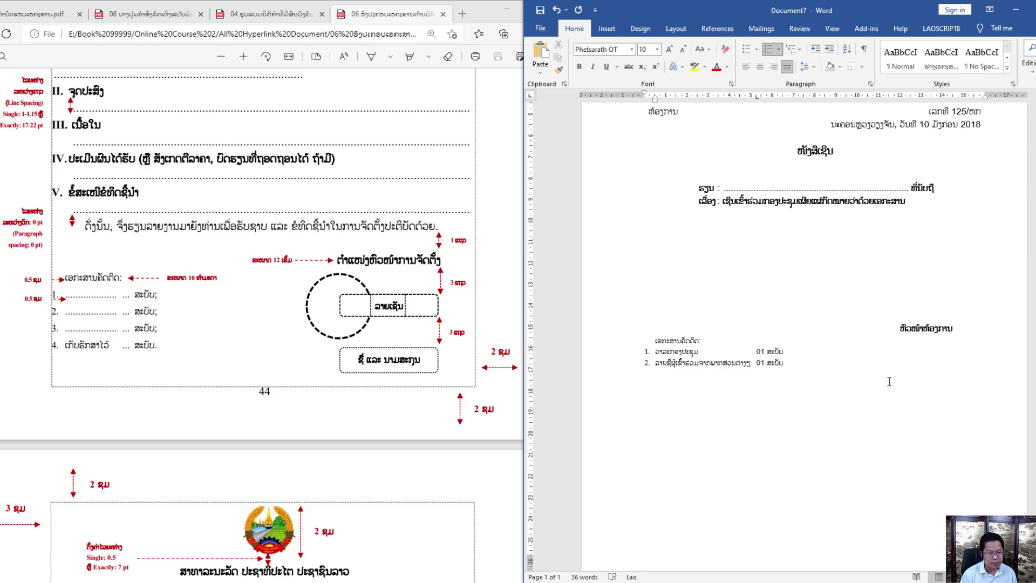
pyautogui.scroll(5, 863, 380)
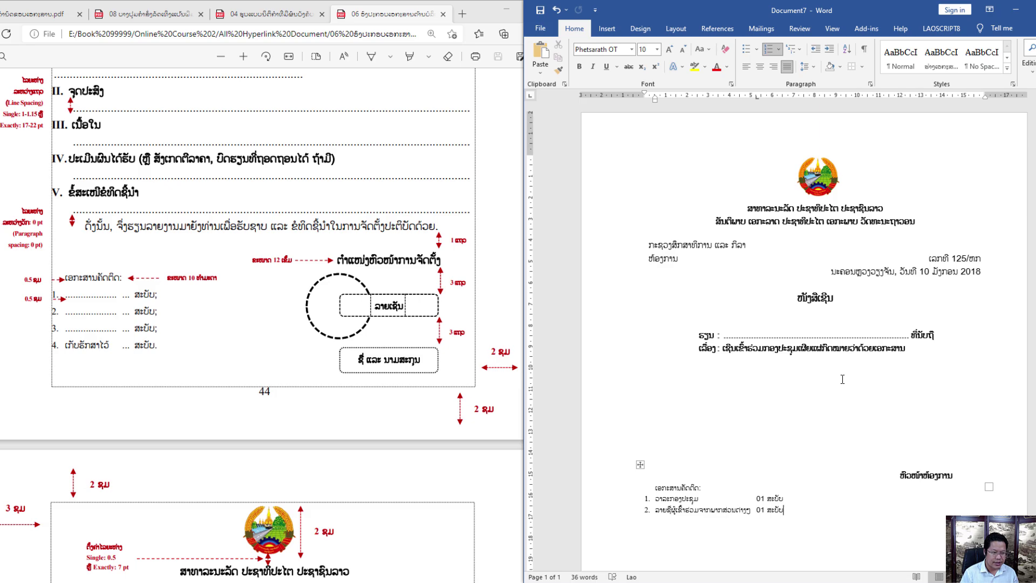